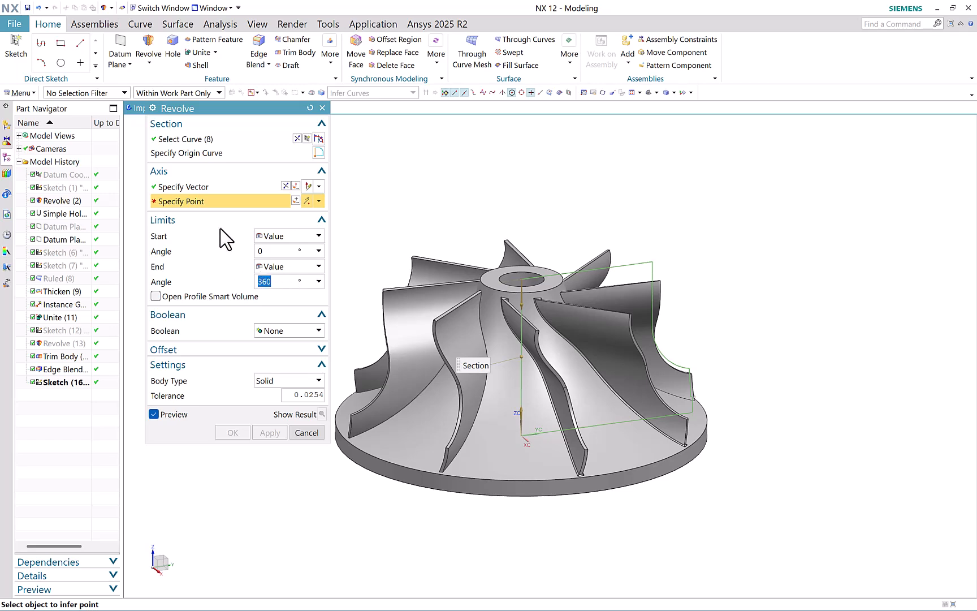
Revolve the section curves a full 360° about the center of the hub's top hole, creating a separate solid body.
click(509, 276)
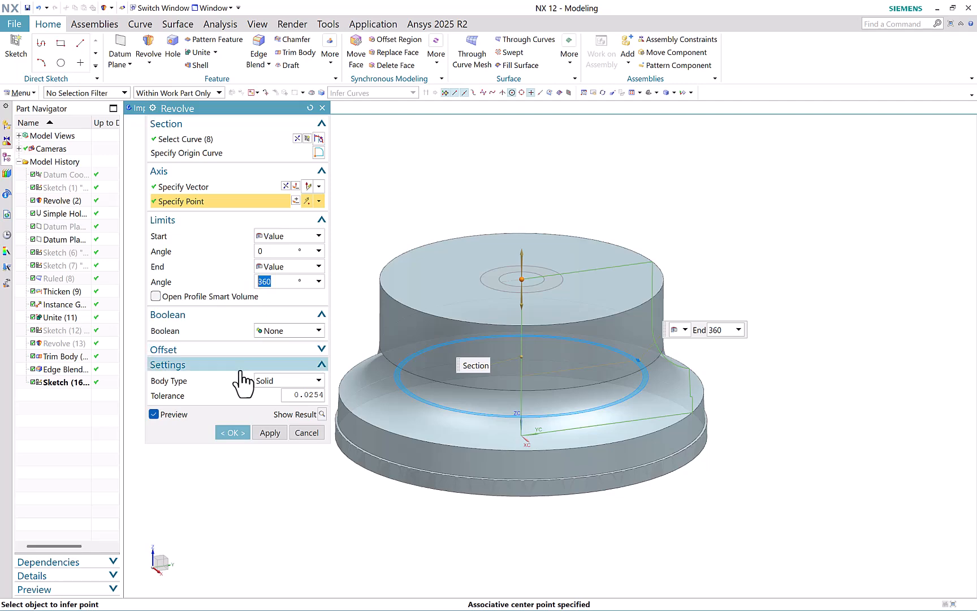
click(234, 434)
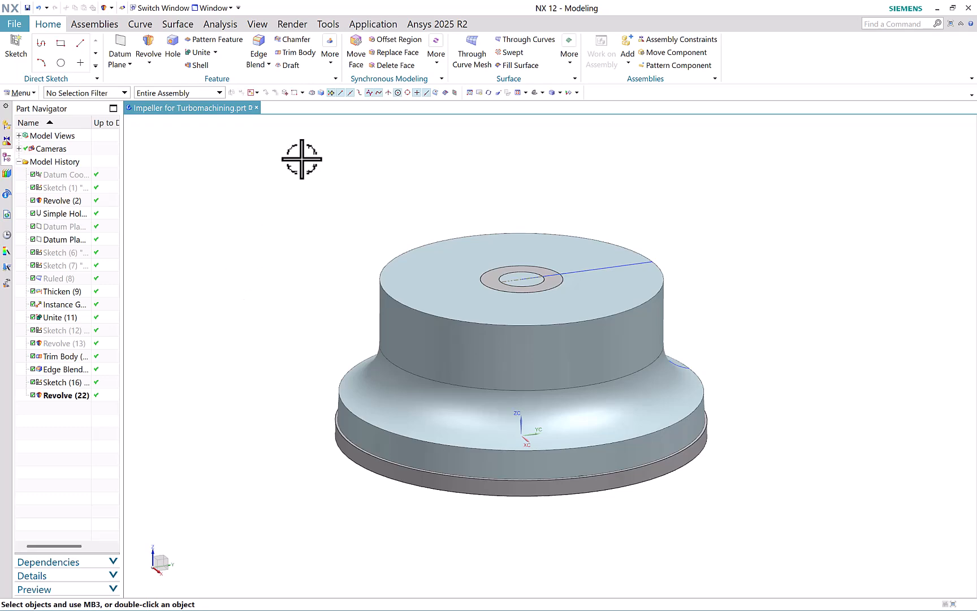
Switch to the Manufacturing application and initialize it with the cam_general configuration and the mill_contour setup.
click(373, 25)
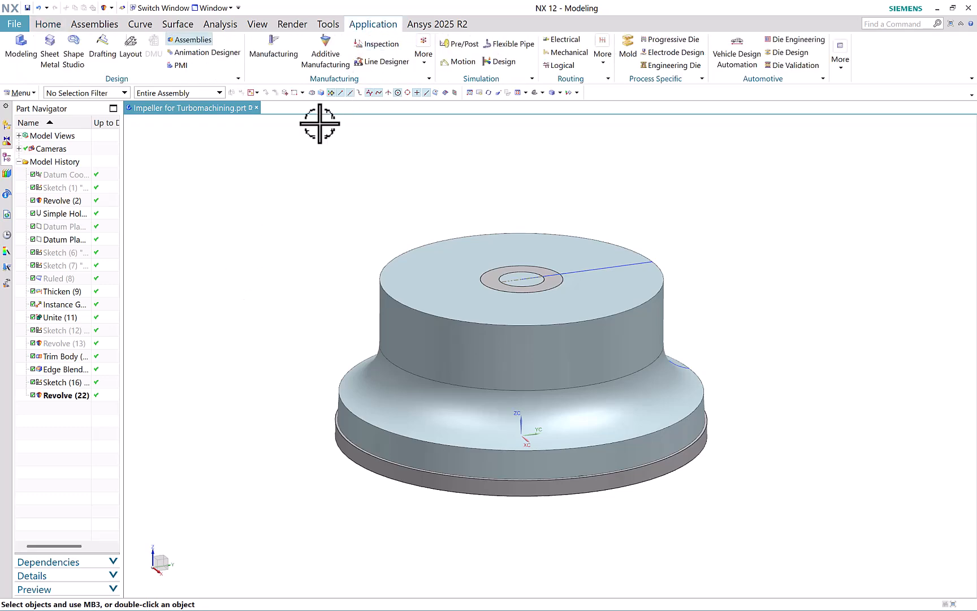
click(275, 57)
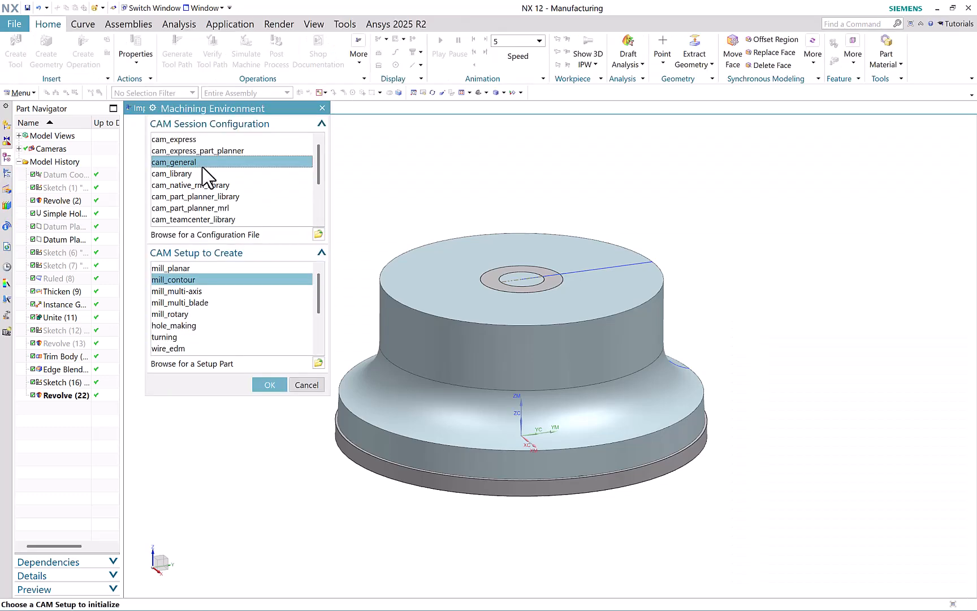
click(269, 385)
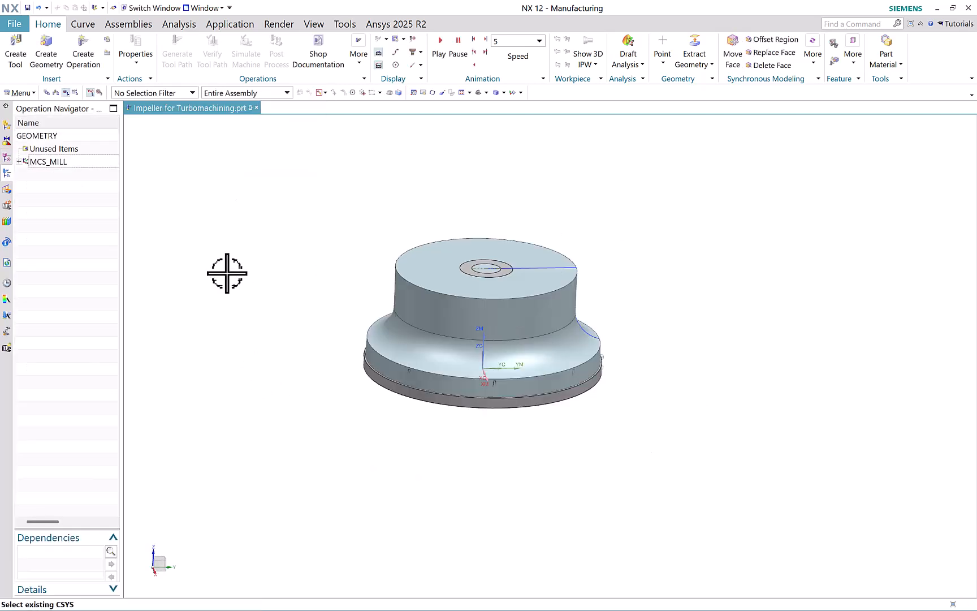
Edit MCS_MILL, placing the machine coordinate system above the part at about X 0, Y -151, Z 379.
click(57, 162)
right_click(56, 161)
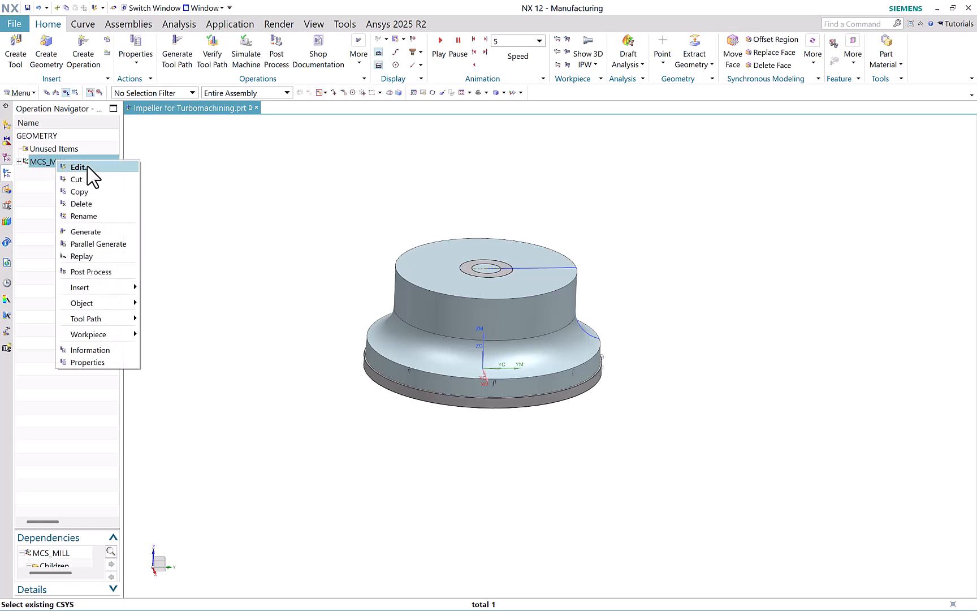
click(88, 167)
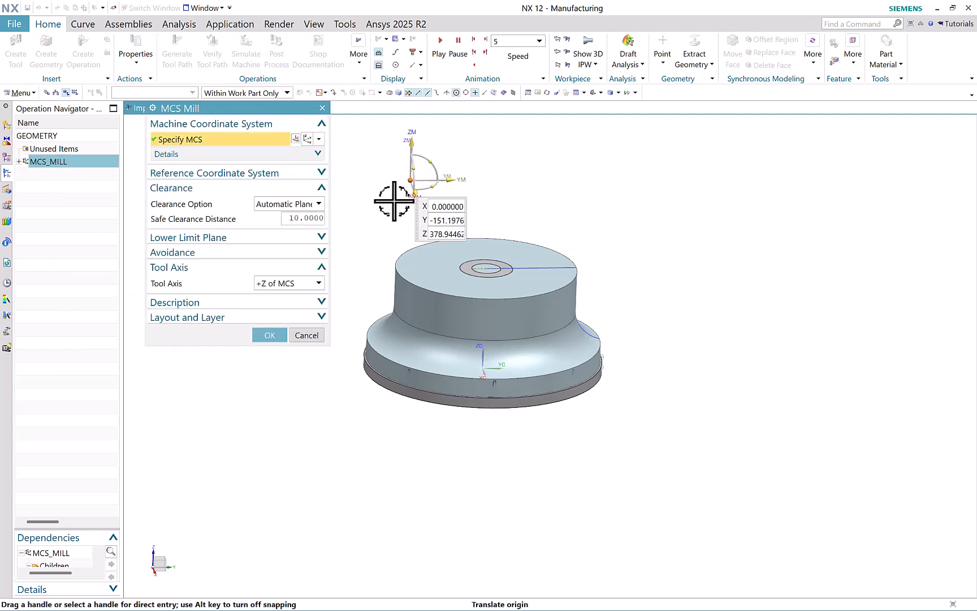
middle_drag(375, 209, 359, 212)
click(280, 334)
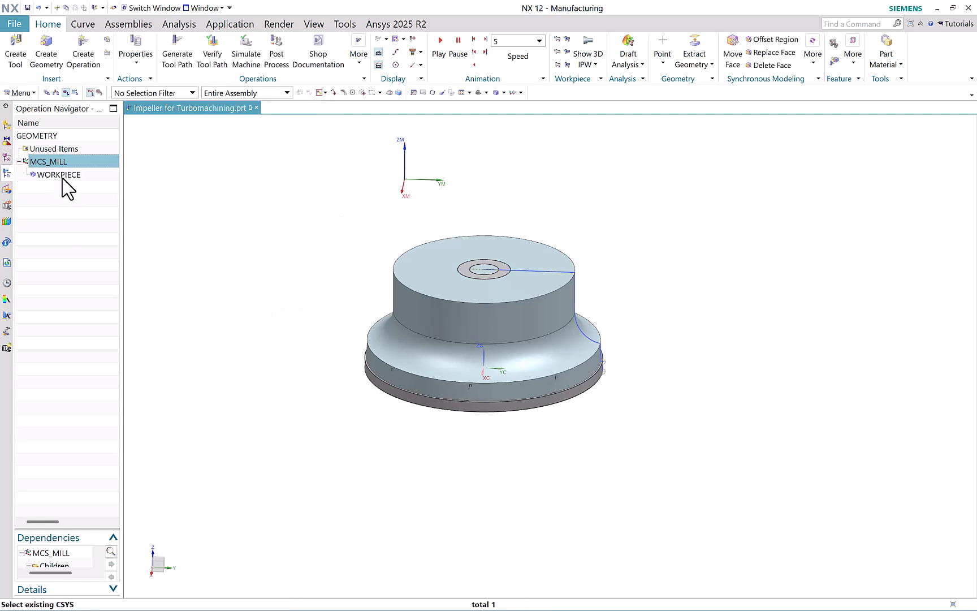
Edit WORKPIECE and specify the impeller's solid body as the part geometry.
click(61, 175)
right_click(61, 176)
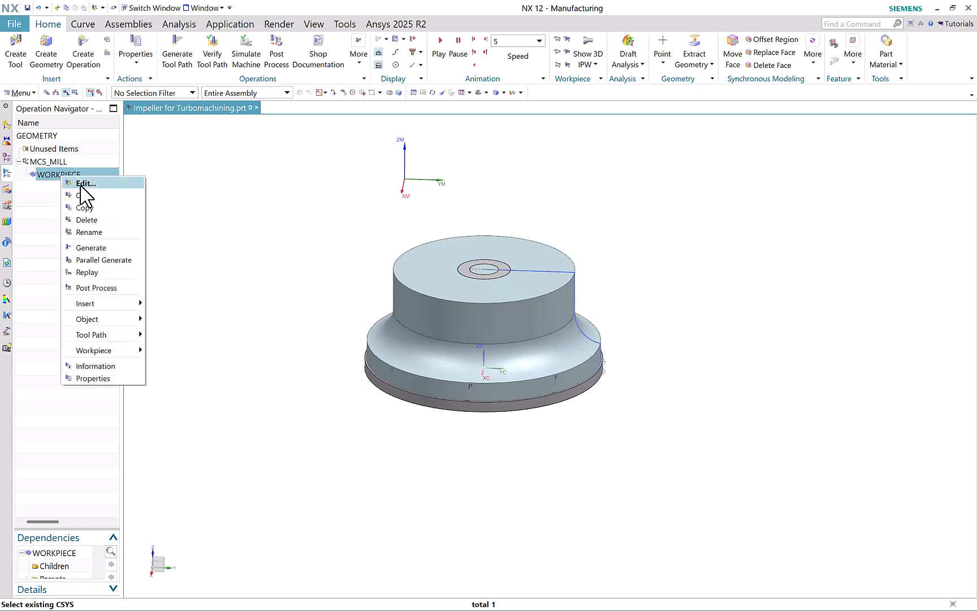
click(81, 184)
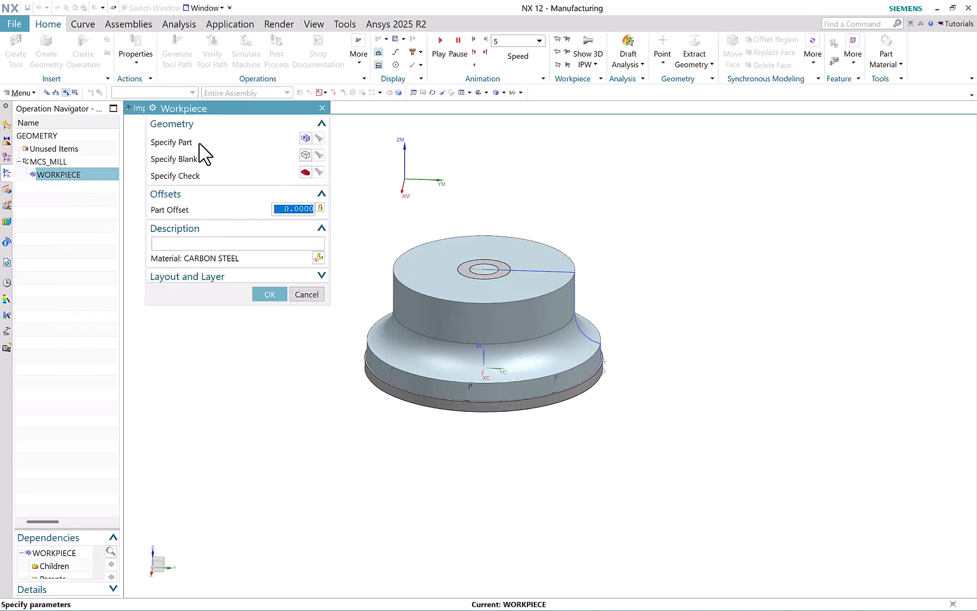
click(306, 139)
scroll(464, 263, up, 3)
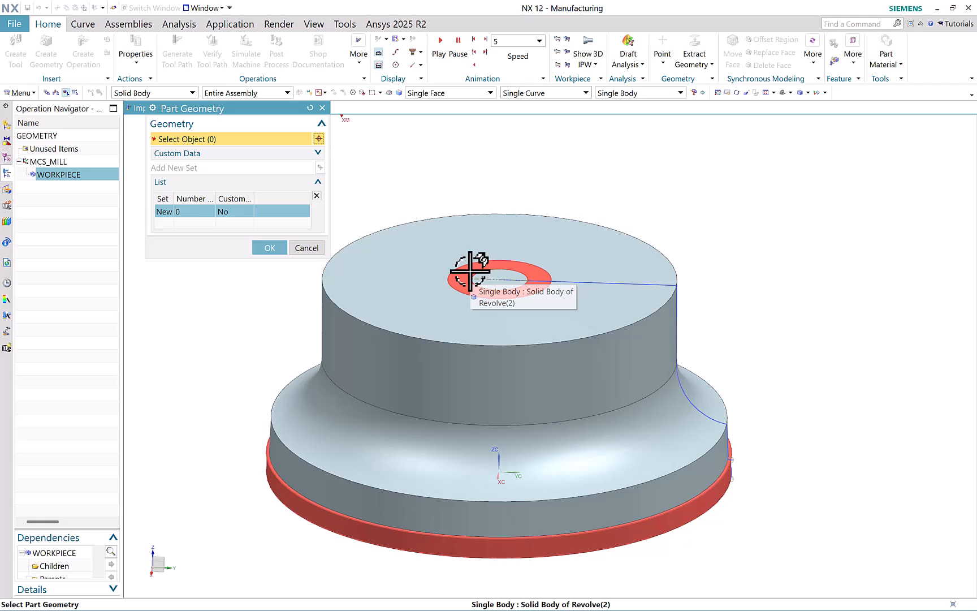
click(470, 273)
click(519, 293)
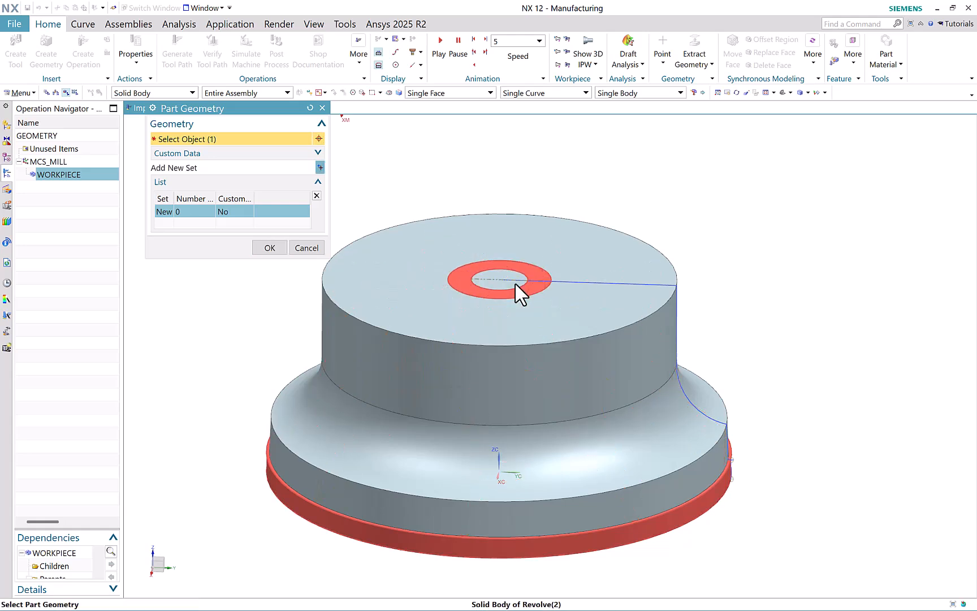
click(267, 263)
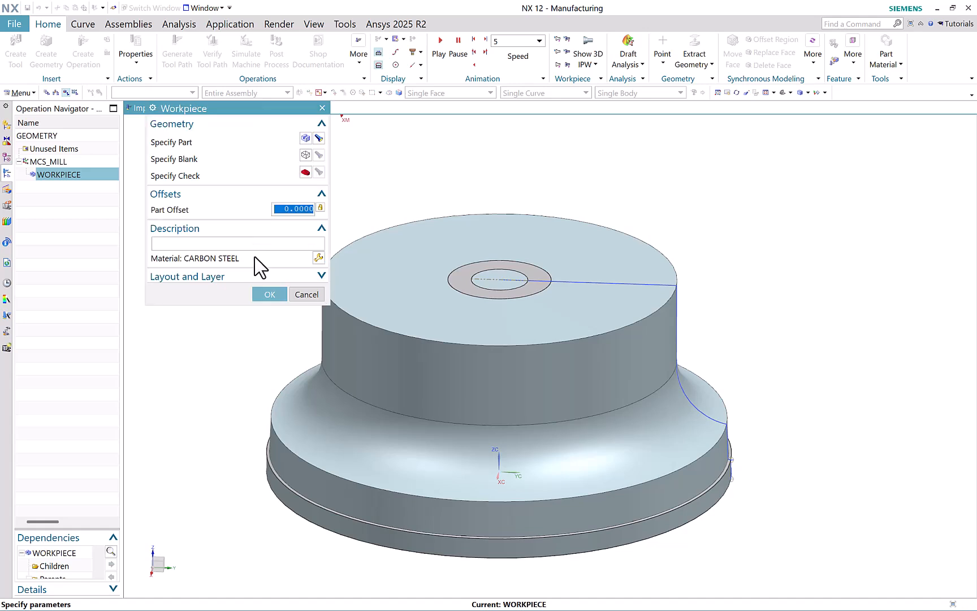
Specify the revolved outer body as the WORKPIECE's blank geometry and accept the workpiece definition.
click(305, 156)
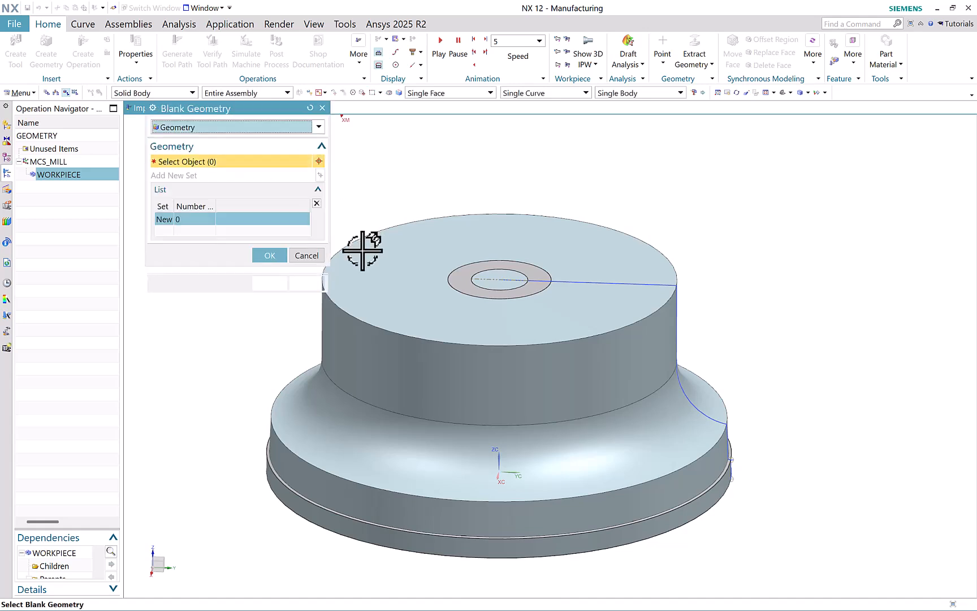
click(362, 255)
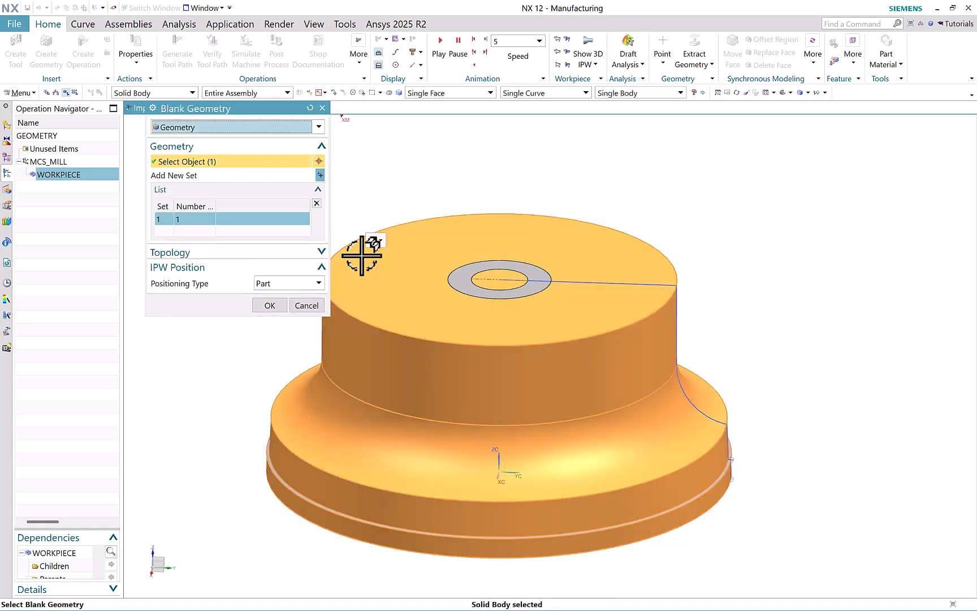
click(267, 305)
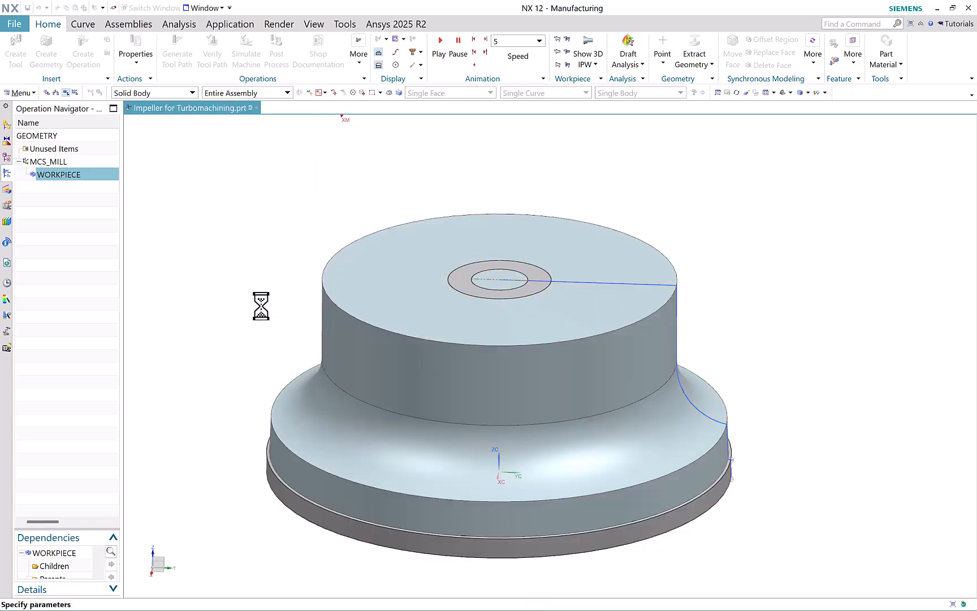
click(269, 295)
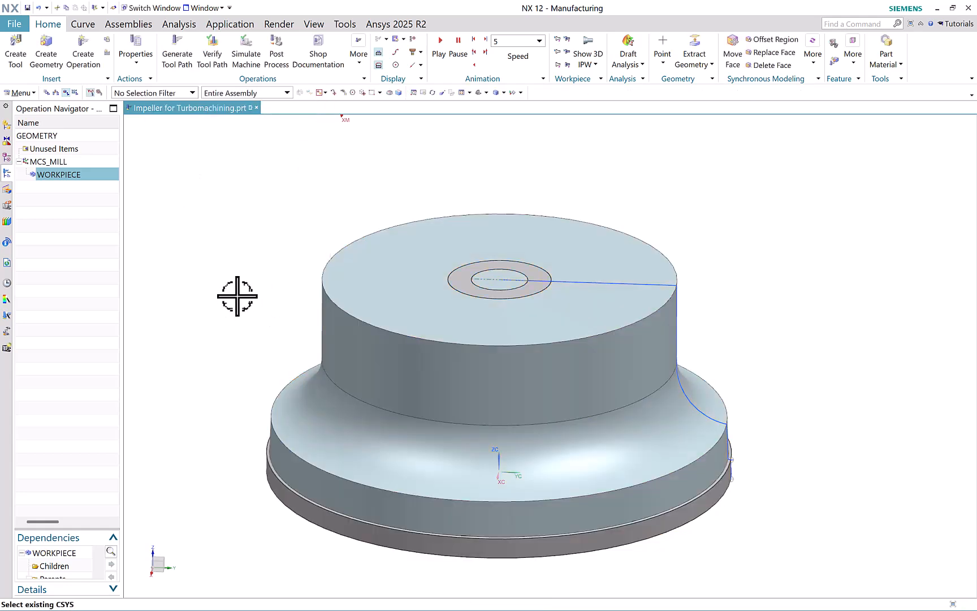
Hide the blank body Revolve (22) so only the impeller is displayed.
click(6, 159)
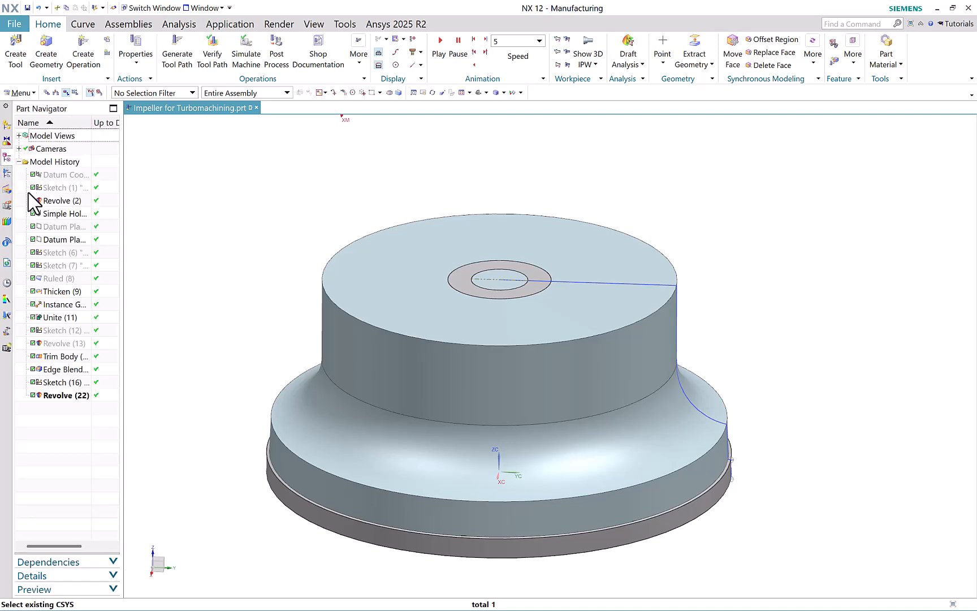
click(6, 172)
click(6, 159)
right_click(68, 402)
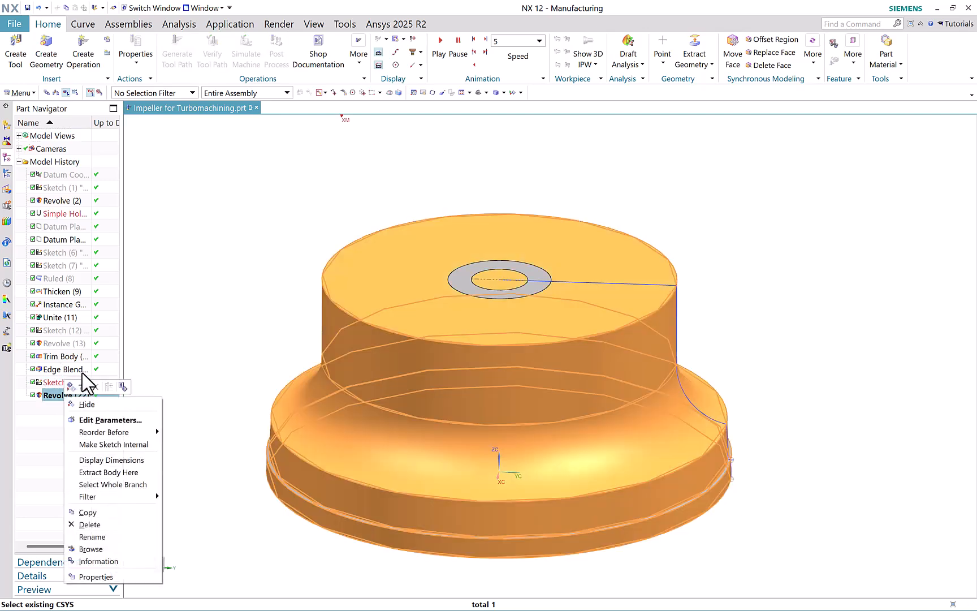
click(90, 406)
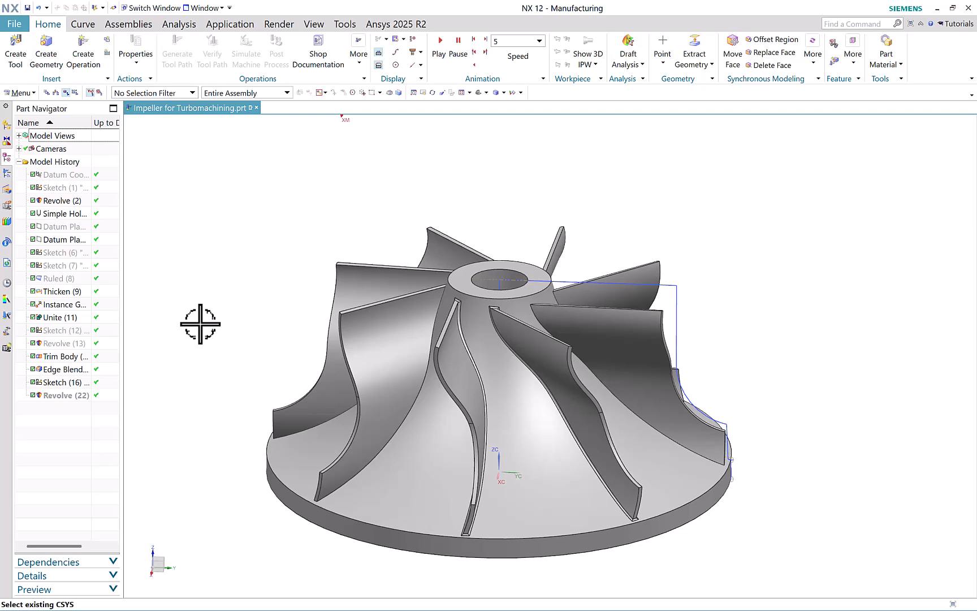
Return to the machining operations tree and create a mill_contour ball mill tool named BALL_MILL.
click(7, 174)
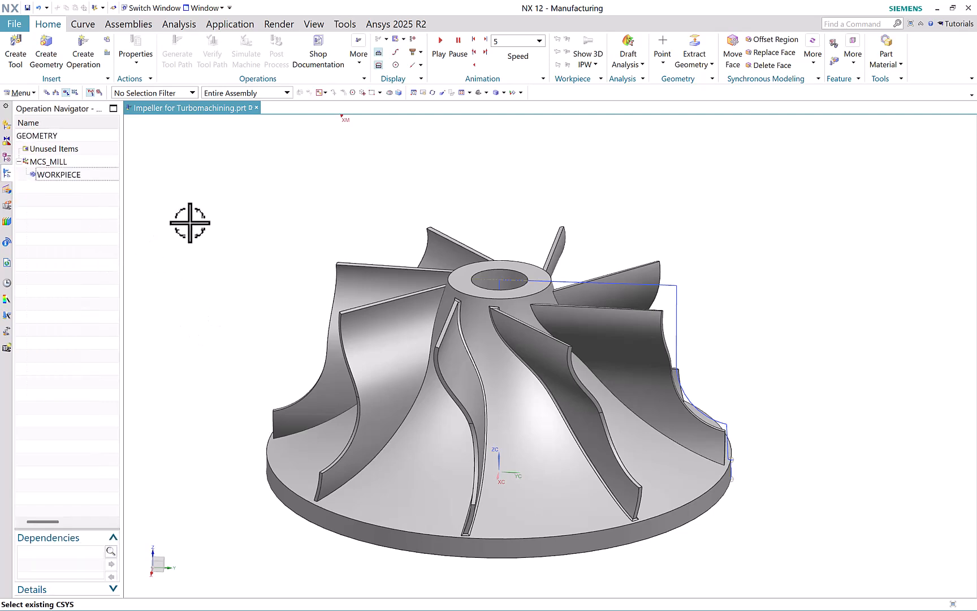
click(16, 49)
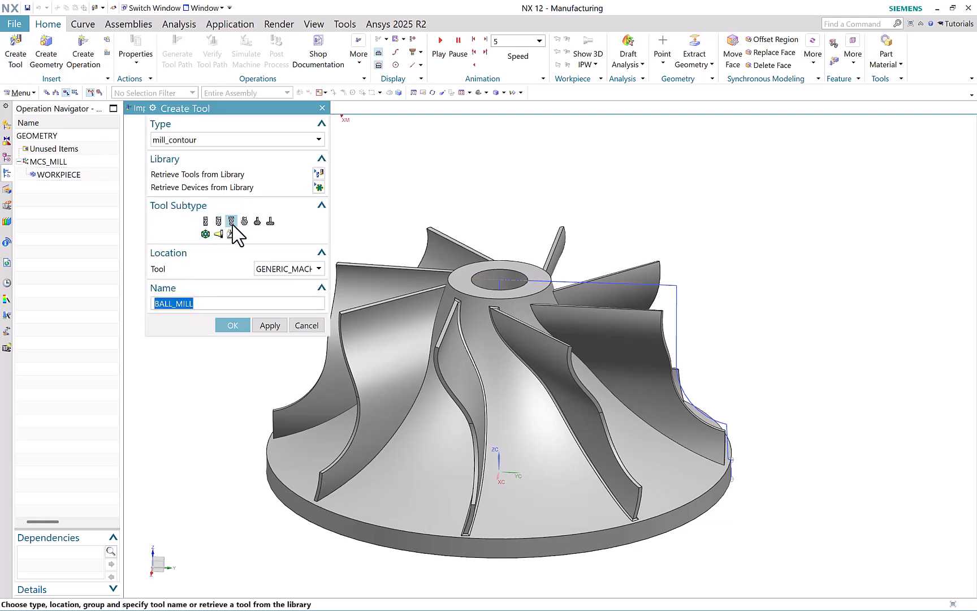
click(233, 326)
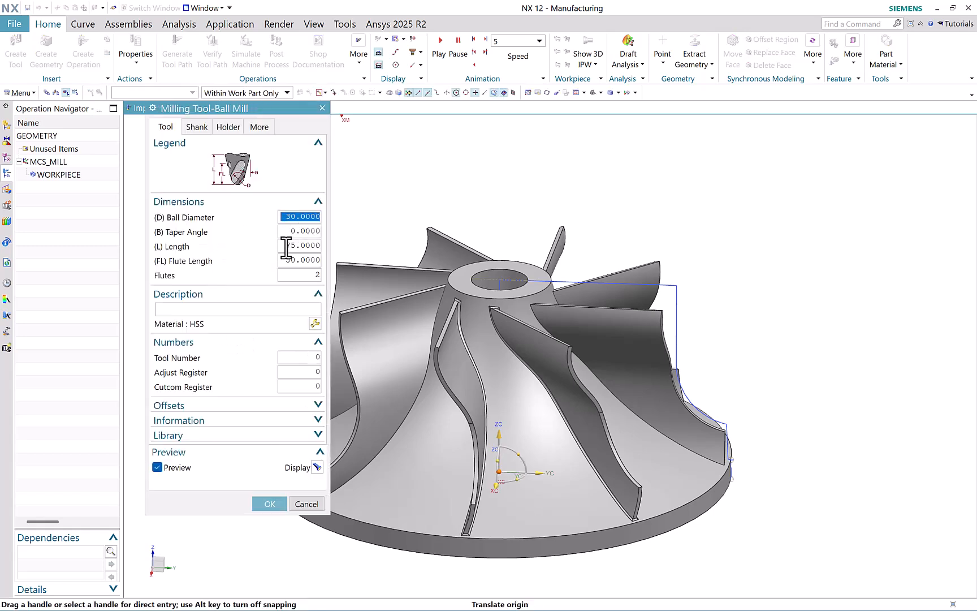
Set the ball mill's length to 200 and its flute length to 100, then accept the tool.
key(Return)
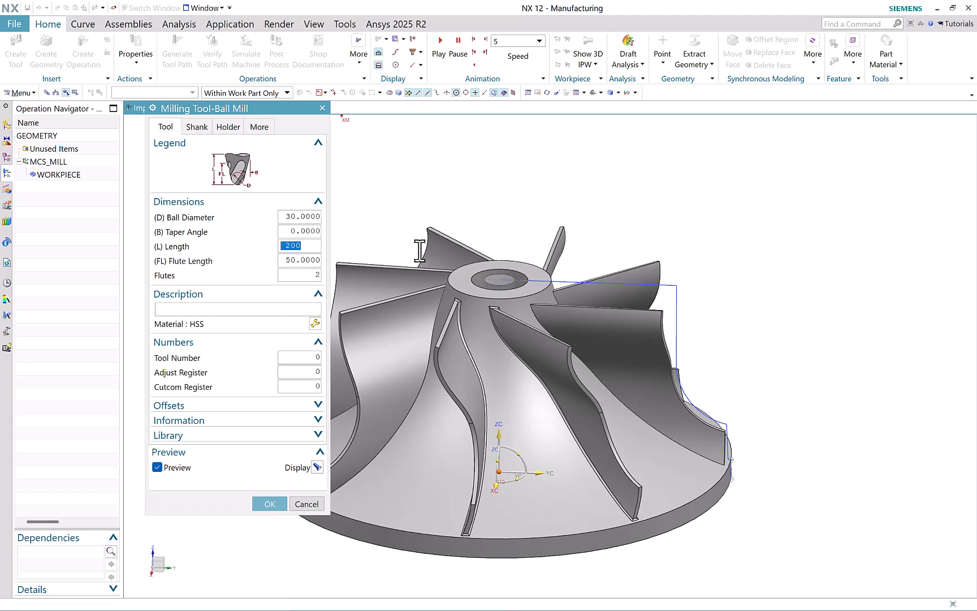
click(284, 260)
text(1)
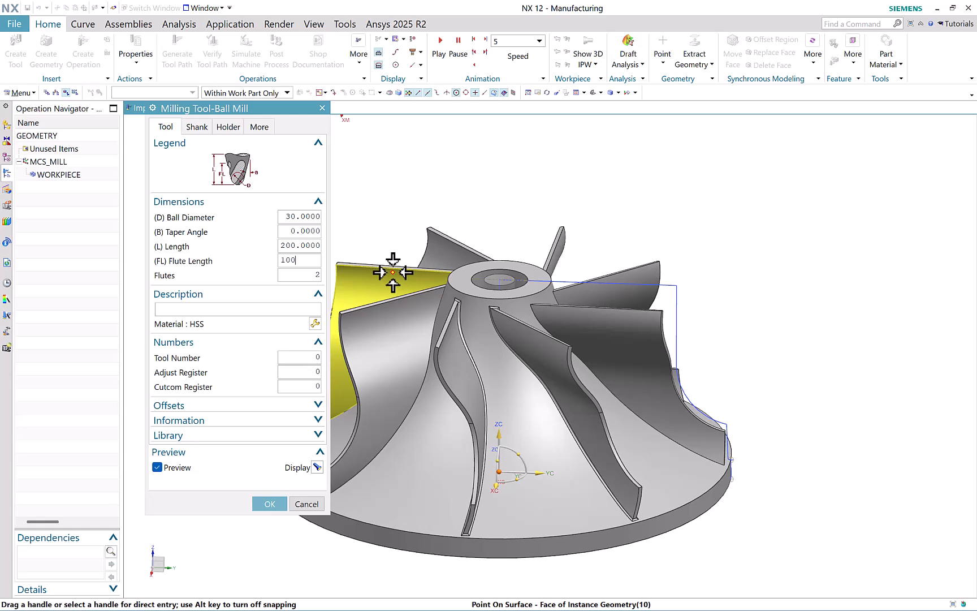
text(00)
key(Return)
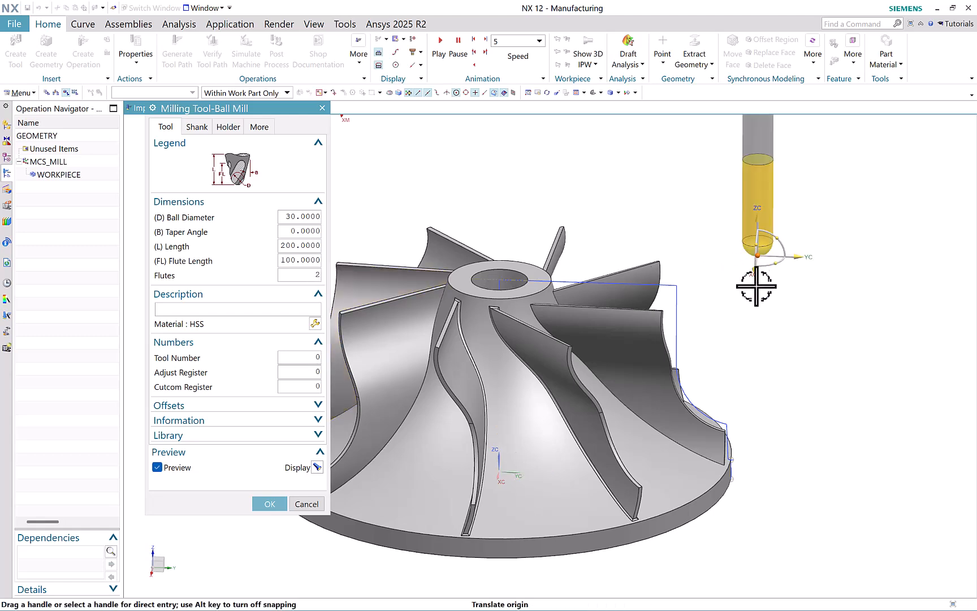
scroll(756, 356, up, 2)
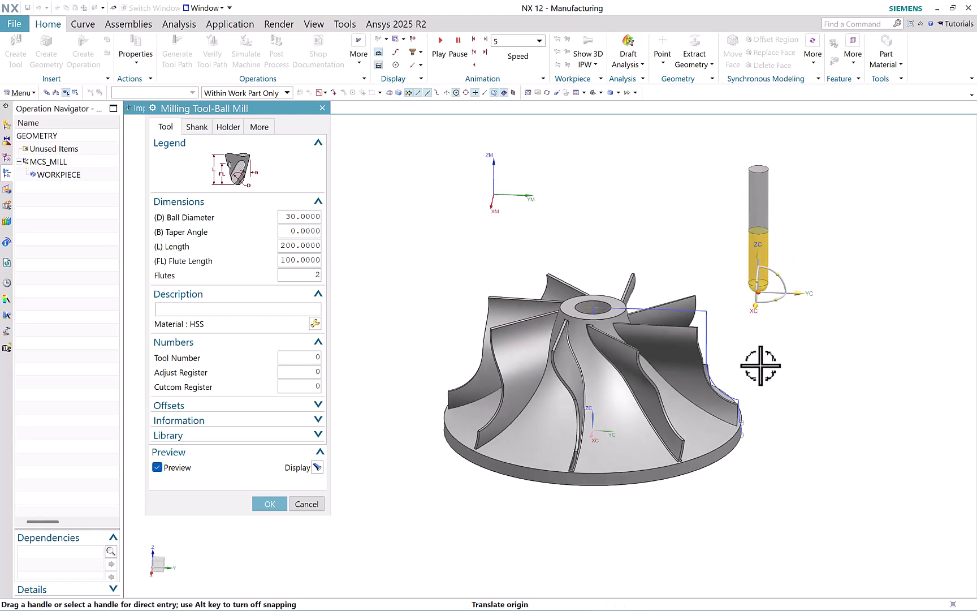
click(270, 504)
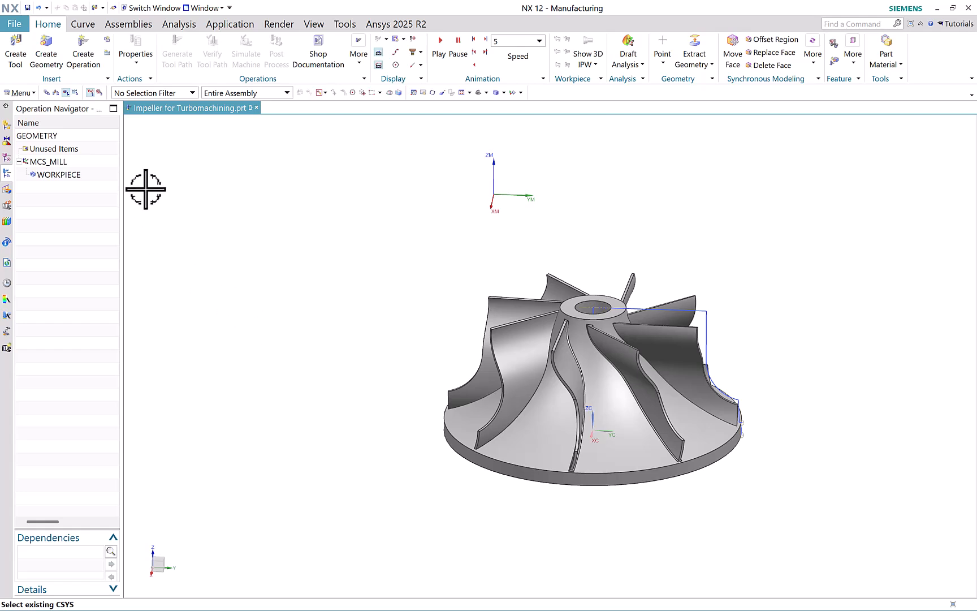
Create a Cavity Mill operation using the BALL_MILL tool, WORKPIECE geometry and MILL_ROUGH method.
click(83, 54)
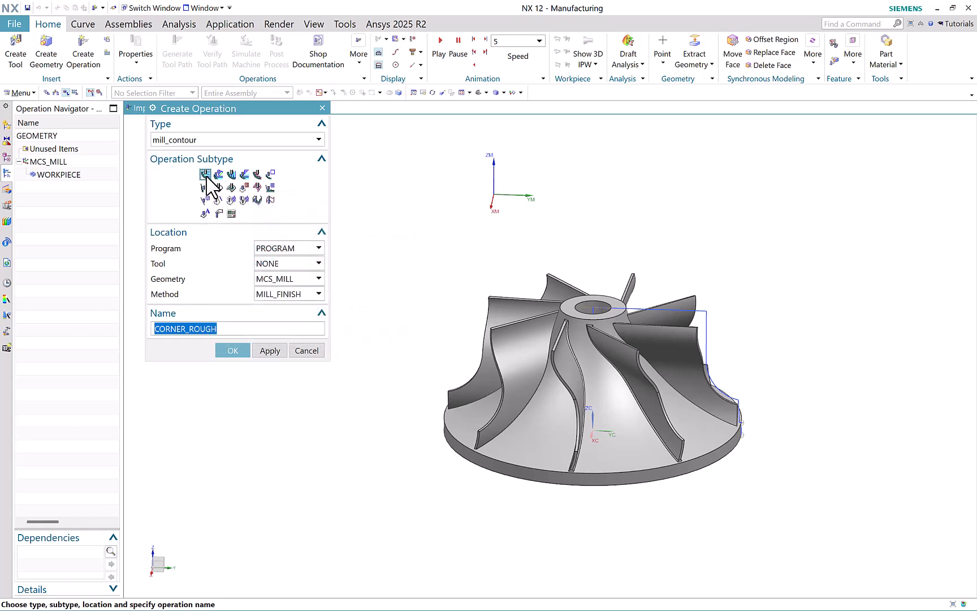
click(206, 177)
click(271, 264)
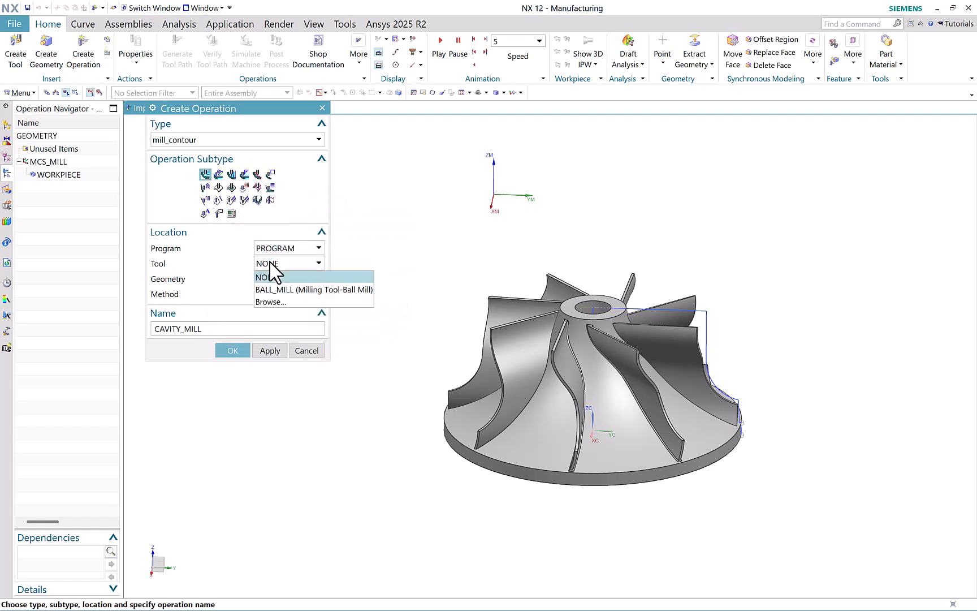
click(280, 290)
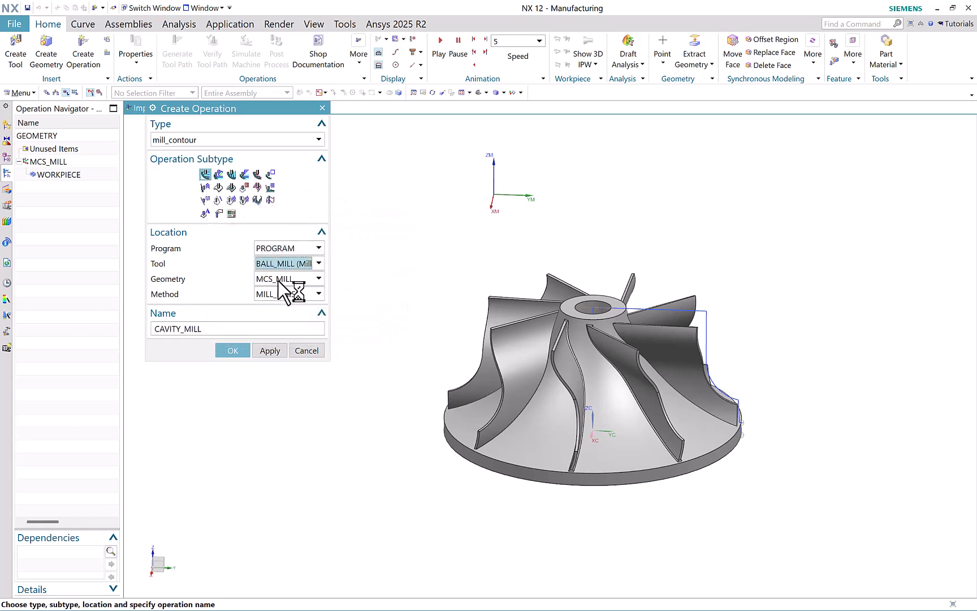
click(280, 279)
click(285, 326)
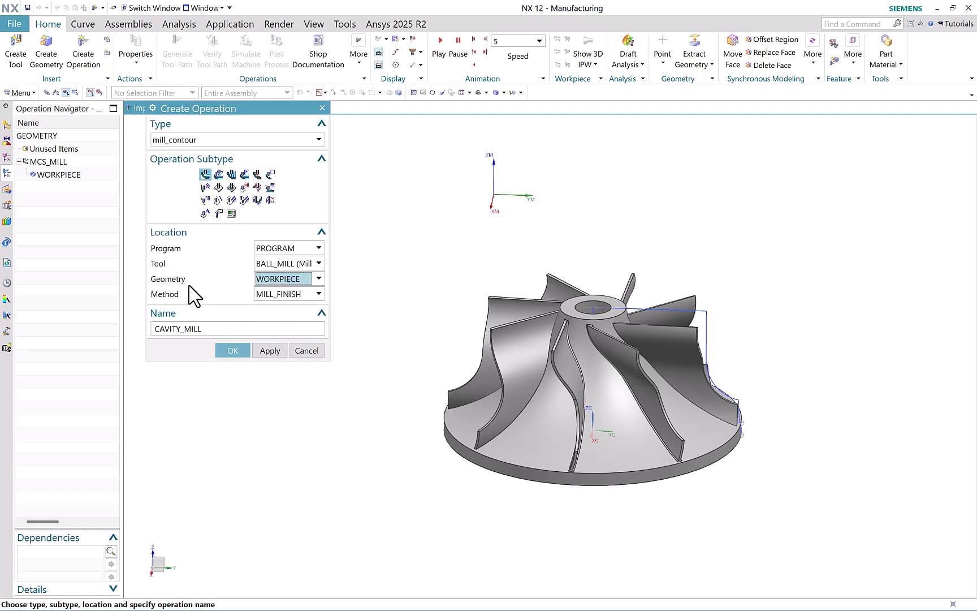
click(274, 294)
click(275, 333)
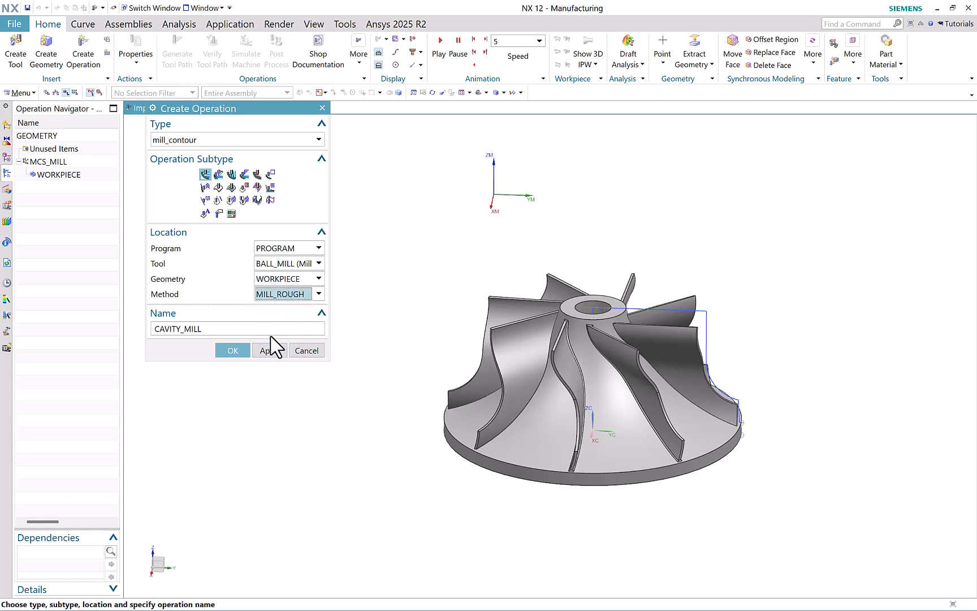
click(231, 351)
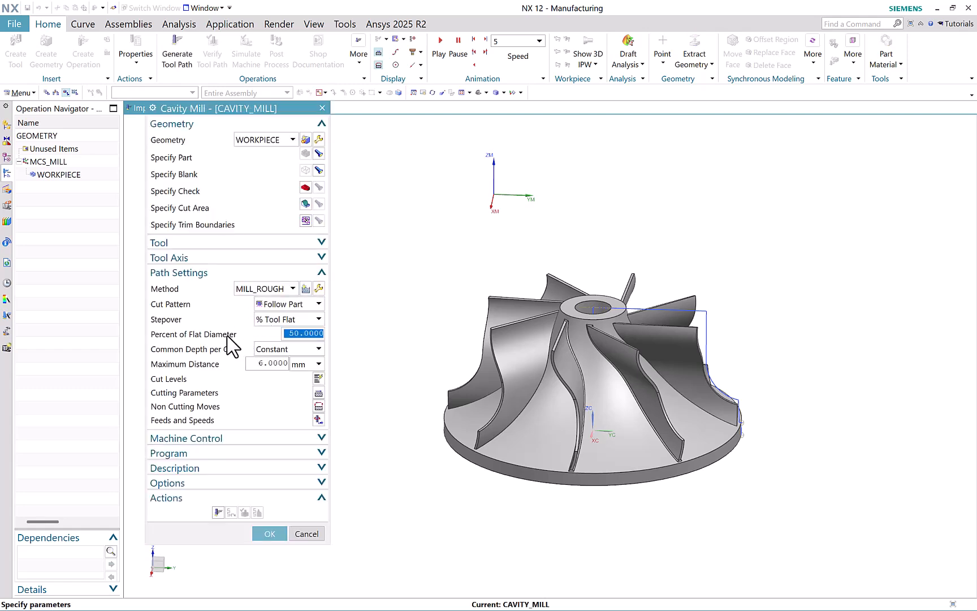
Set the maximum distance of the Cavity Mill's constant depth per cut to 2 mm.
drag(252, 367, 304, 371)
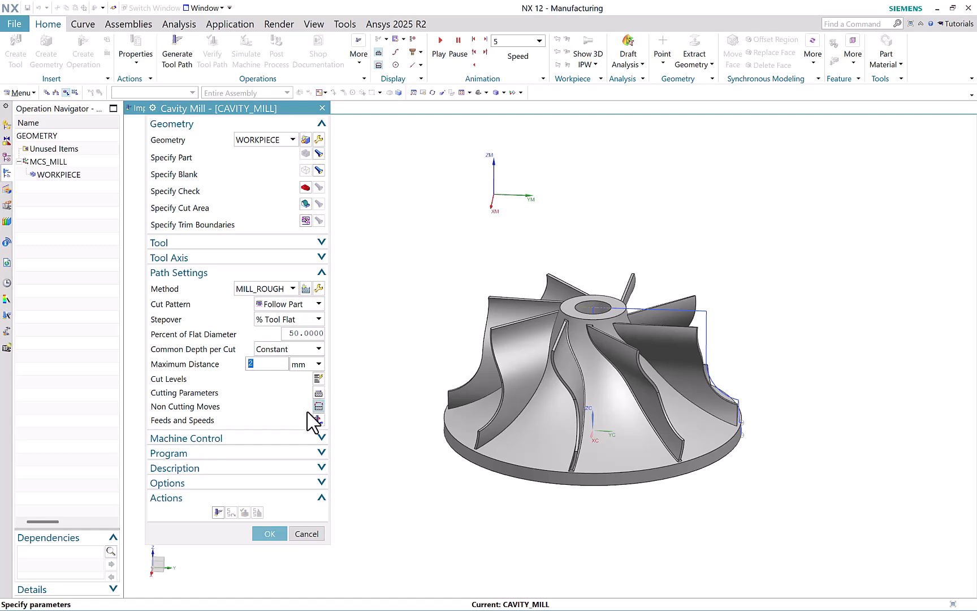
Generate the Cavity Mill tool path, verify it with the 3D Dynamic simulation at animation speed 10, and accept the operation.
click(218, 512)
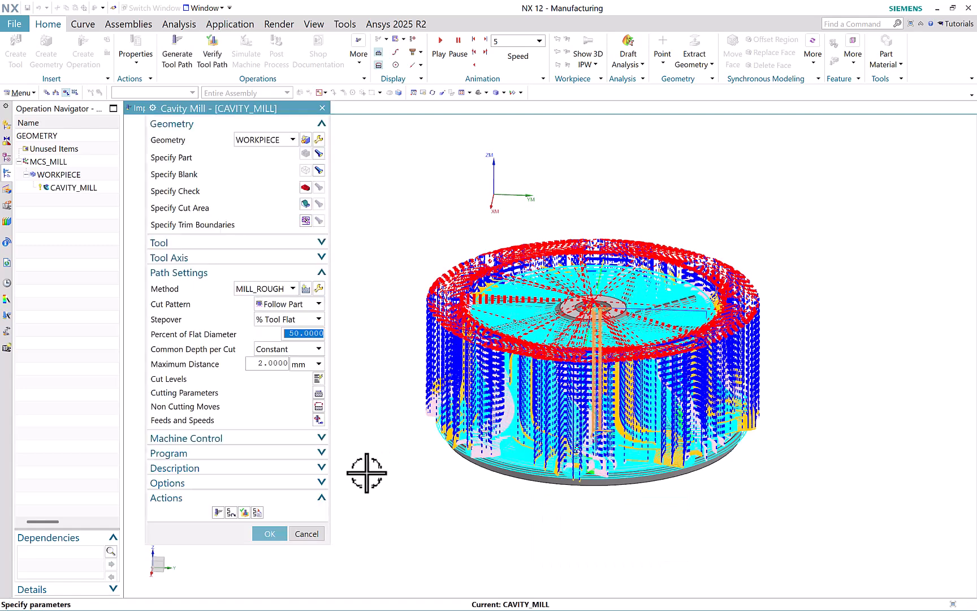
click(245, 512)
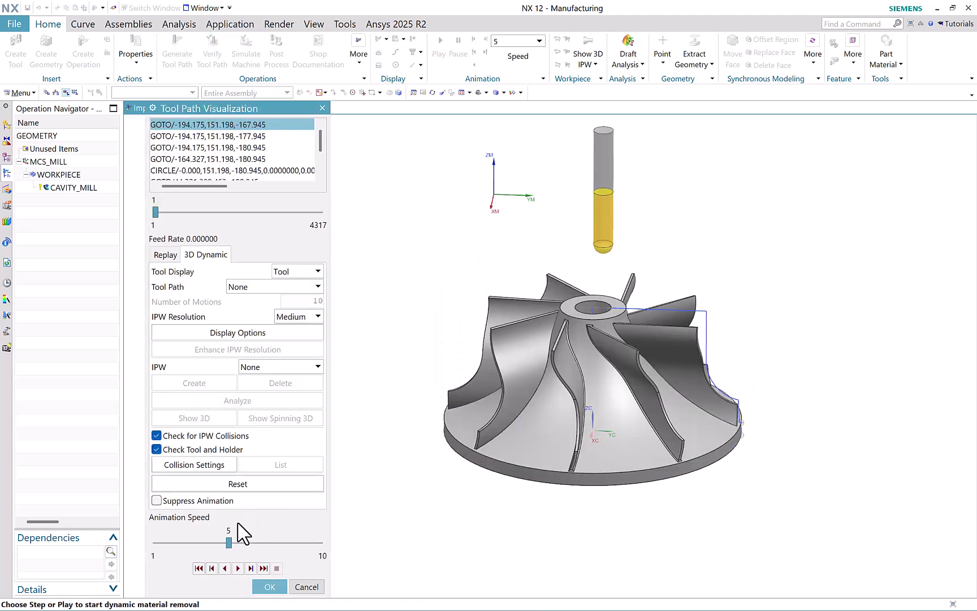
click(238, 568)
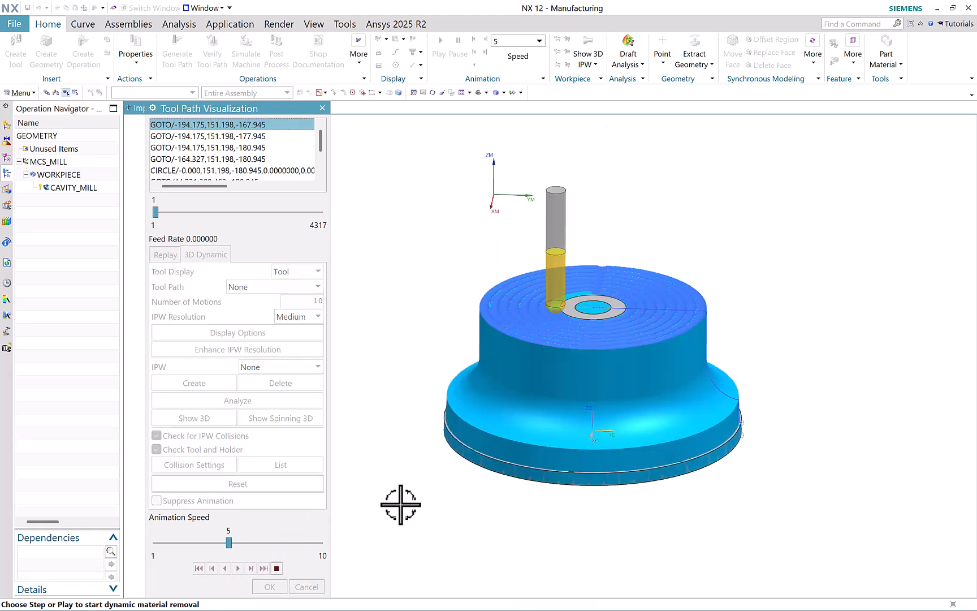
drag(229, 542, 321, 543)
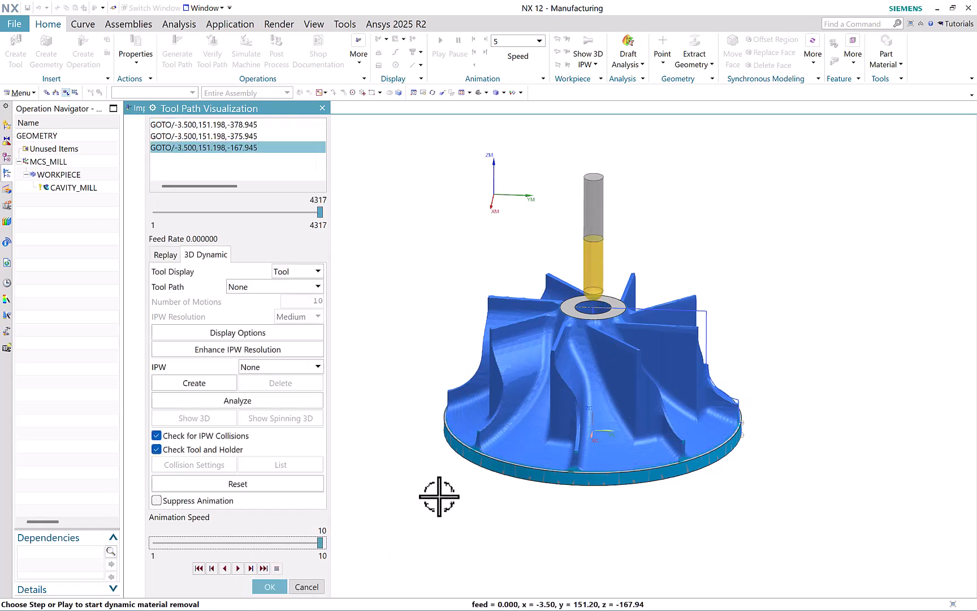
click(269, 586)
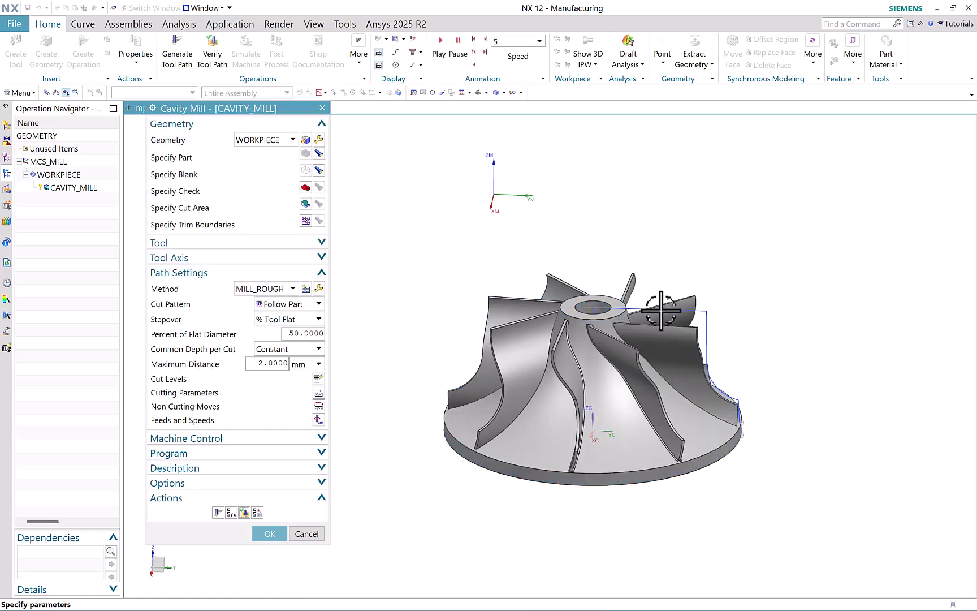
click(280, 531)
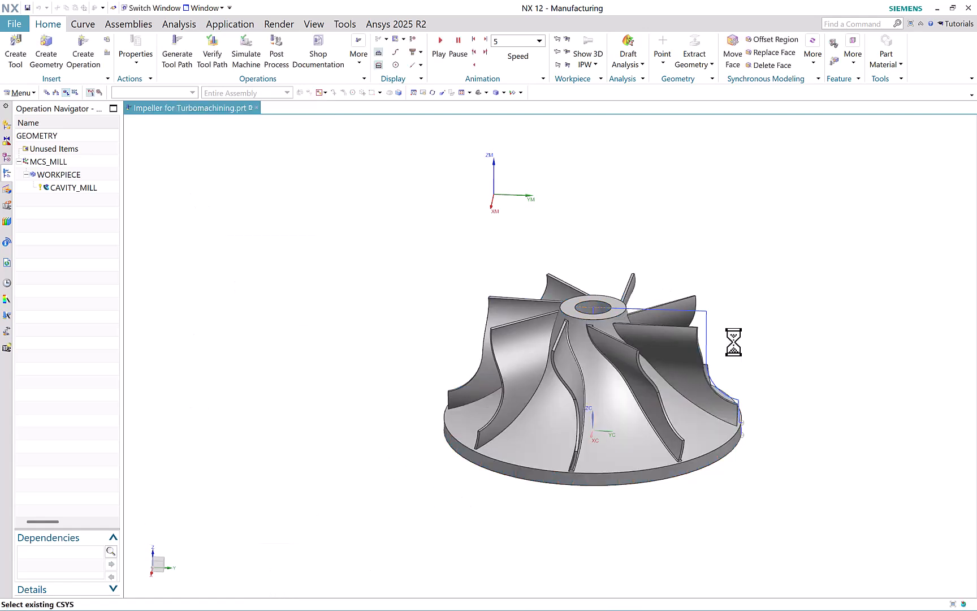
Hide the blank's profile curves beside the impeller.
click(705, 316)
right_click(705, 318)
click(727, 323)
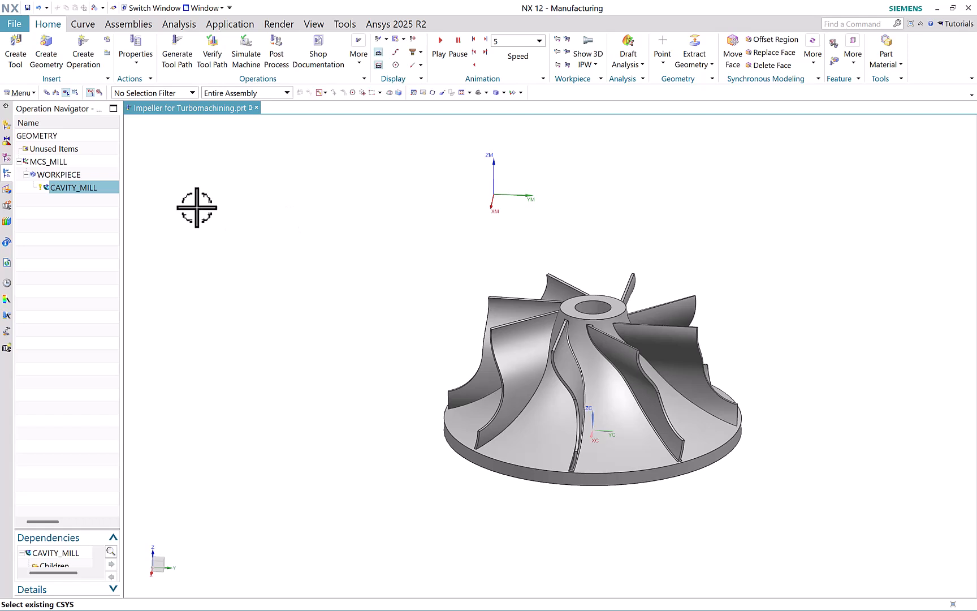
Create a mill_multi_blade geometry named MULTI_BLADE_GEOM under WORKPIECE.
click(47, 55)
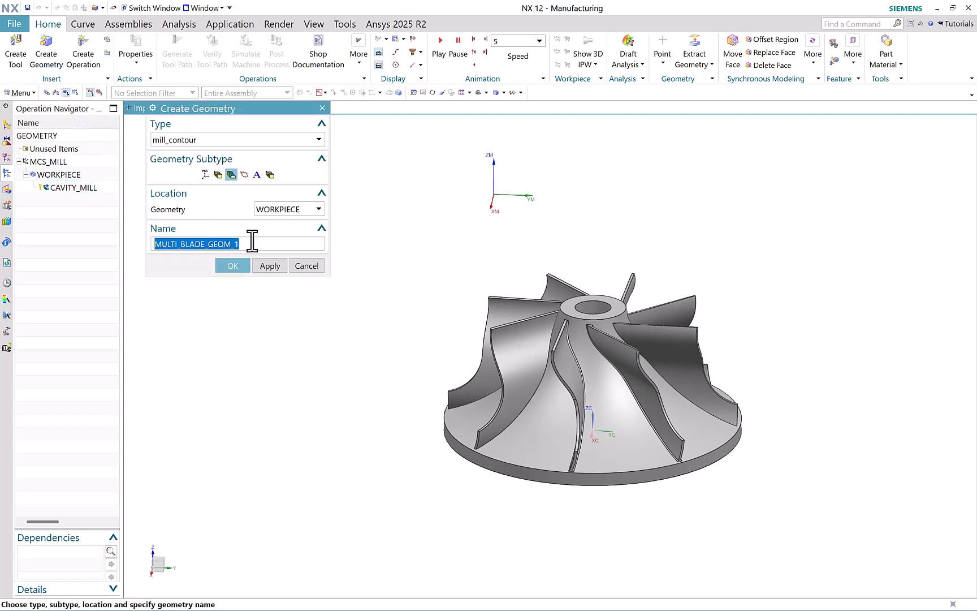
click(218, 140)
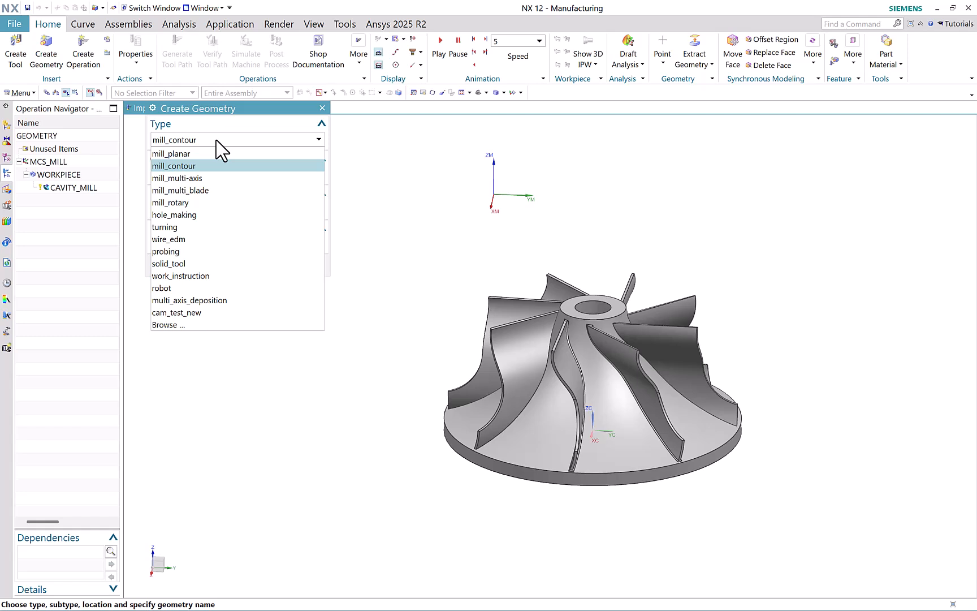
click(209, 191)
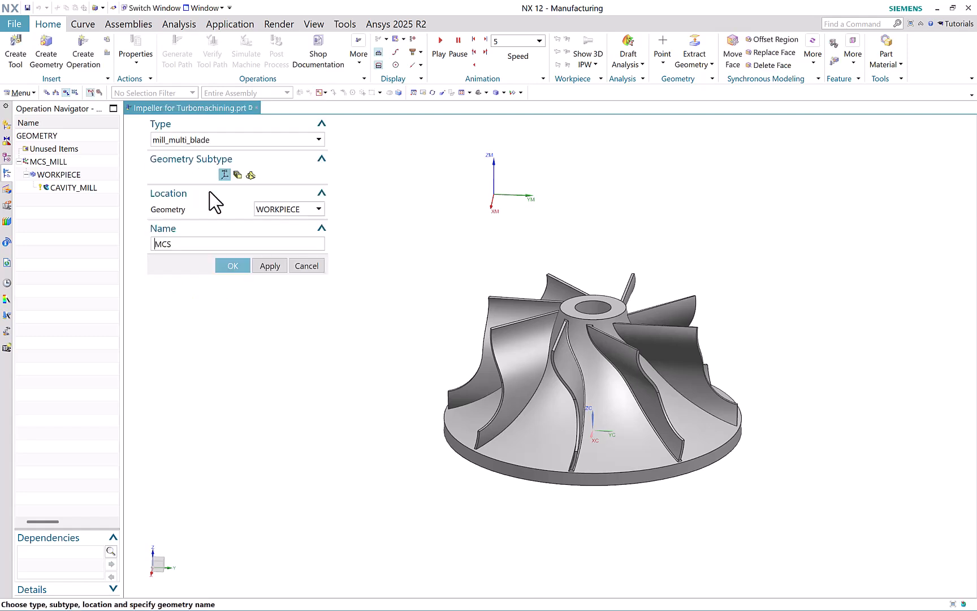
click(251, 175)
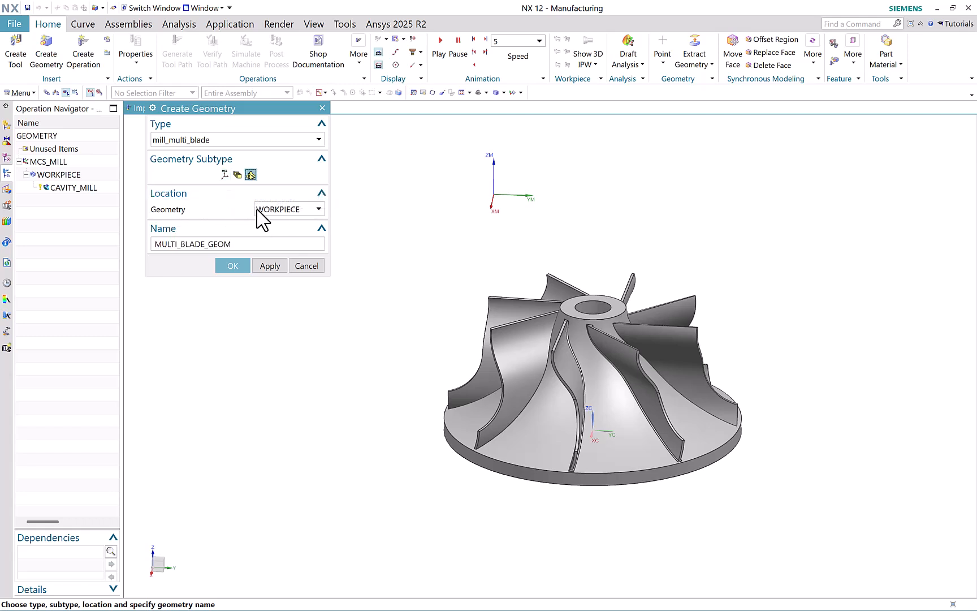
click(231, 268)
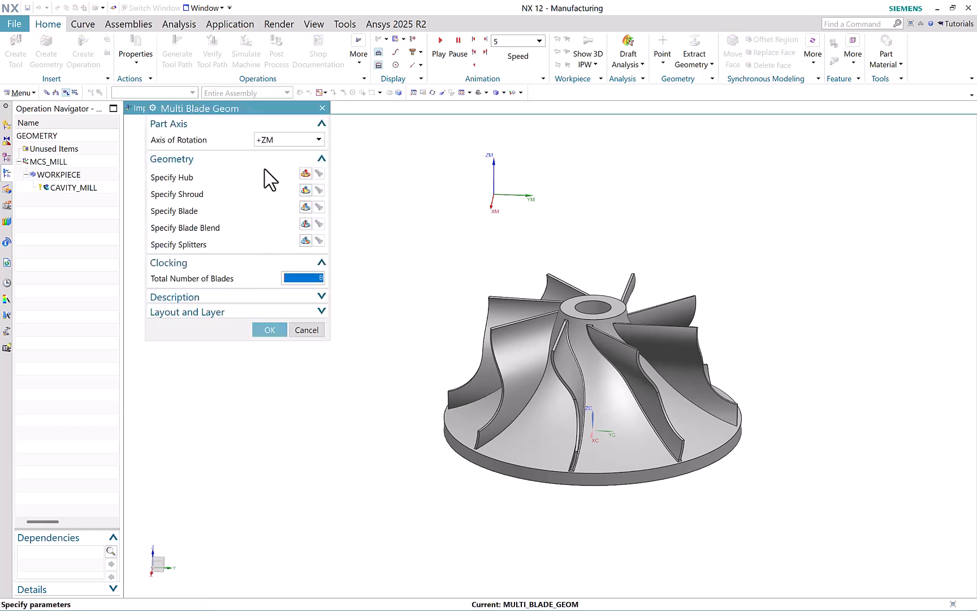
Specify a custom axis of rotation along the vertical Z direction through the centre of the impeller's top hub face.
click(276, 140)
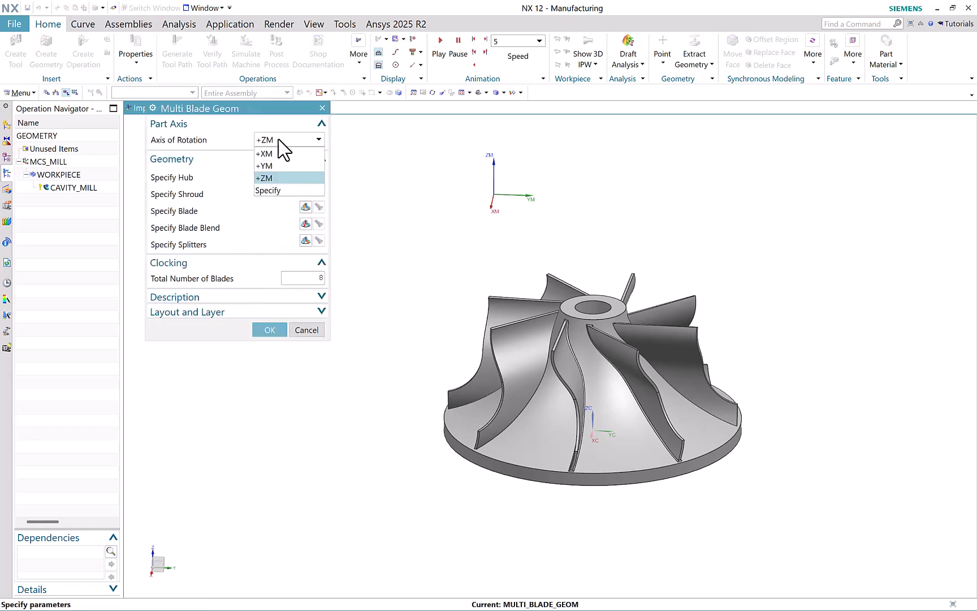
click(280, 191)
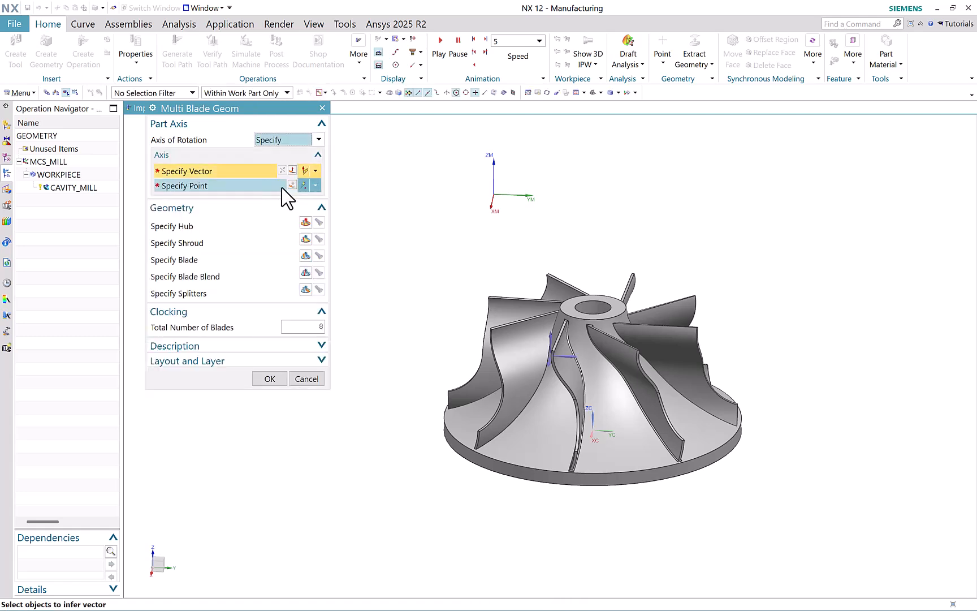
click(551, 328)
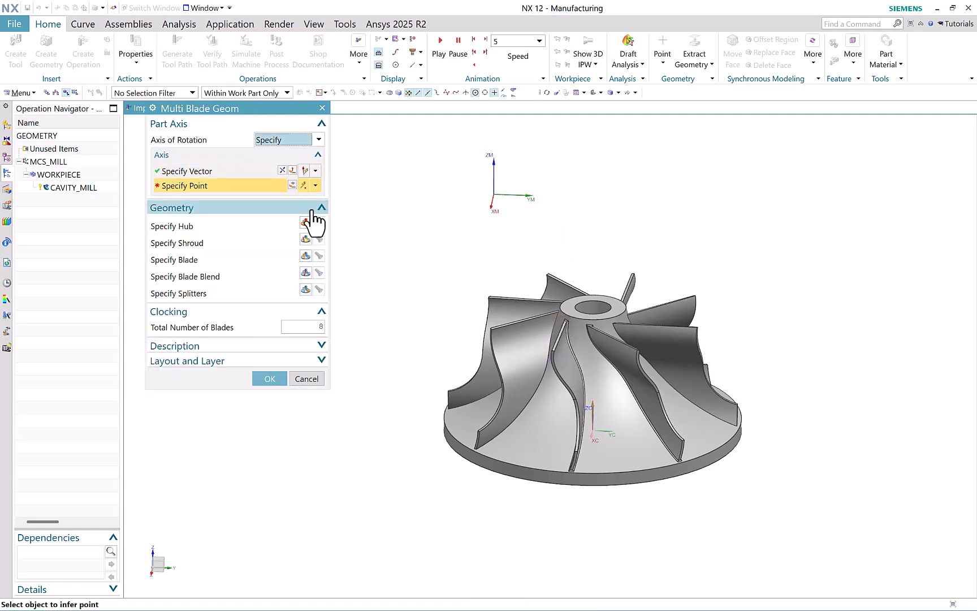
click(615, 305)
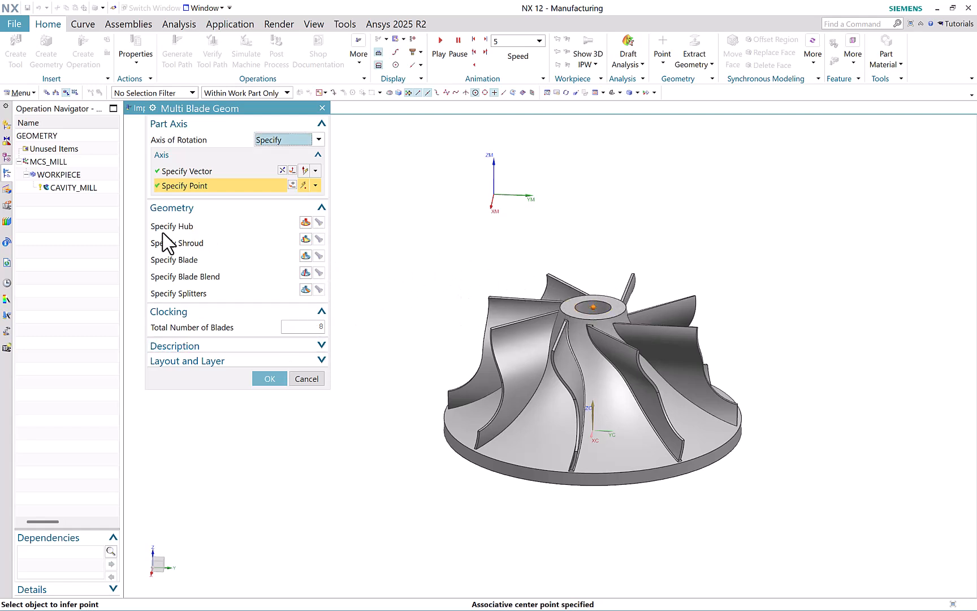
Define the impeller's revolved face between the blades as the hub geometry.
click(306, 222)
click(619, 400)
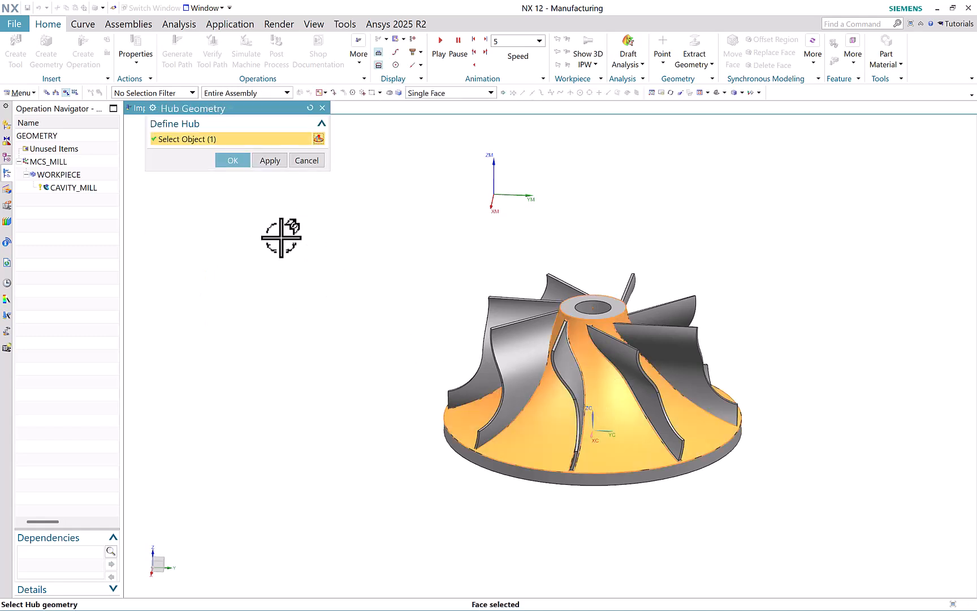
click(242, 164)
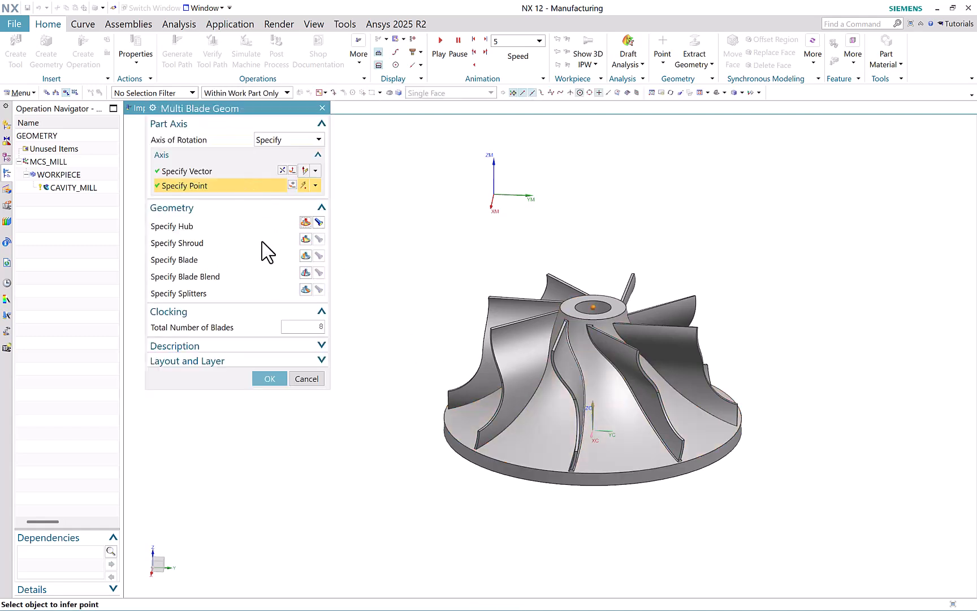
Define the shroud geometry using the two narrow faces along the outer edge of one front blade.
click(305, 240)
middle_drag(659, 410, 631, 388)
scroll(593, 343, up, 6)
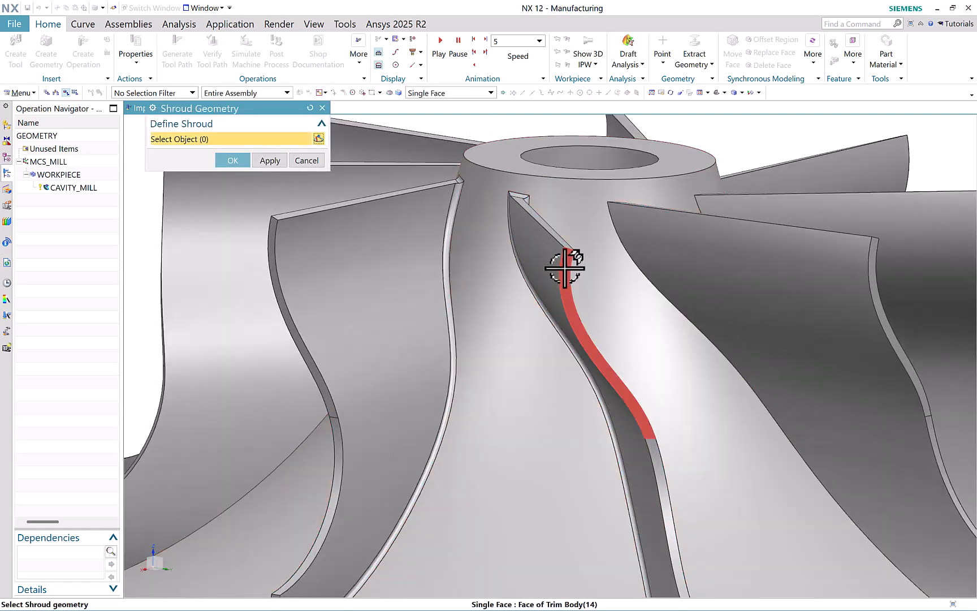
click(565, 268)
click(648, 450)
scroll(547, 389, down, 6)
middle_drag(547, 388, 585, 393)
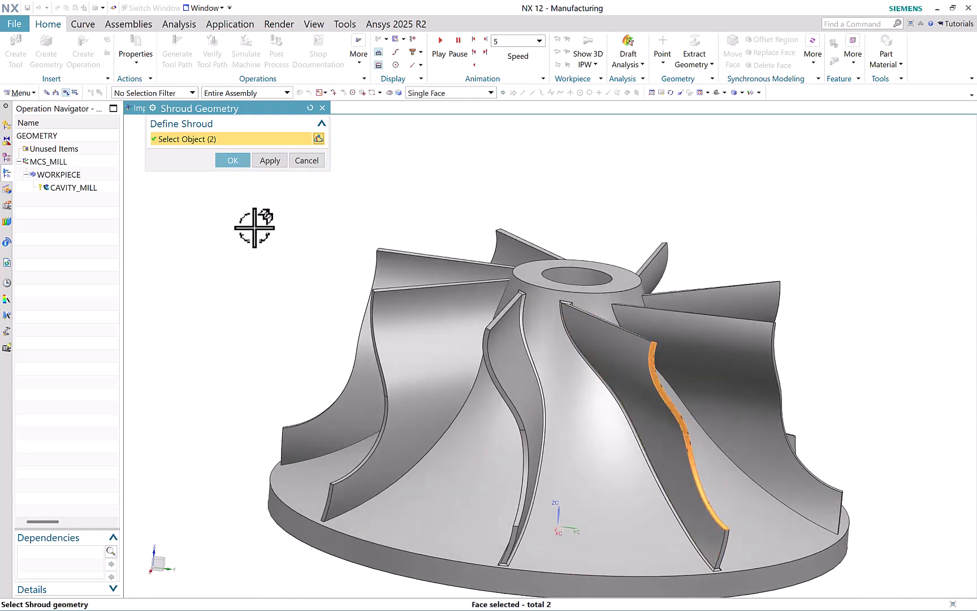
click(232, 161)
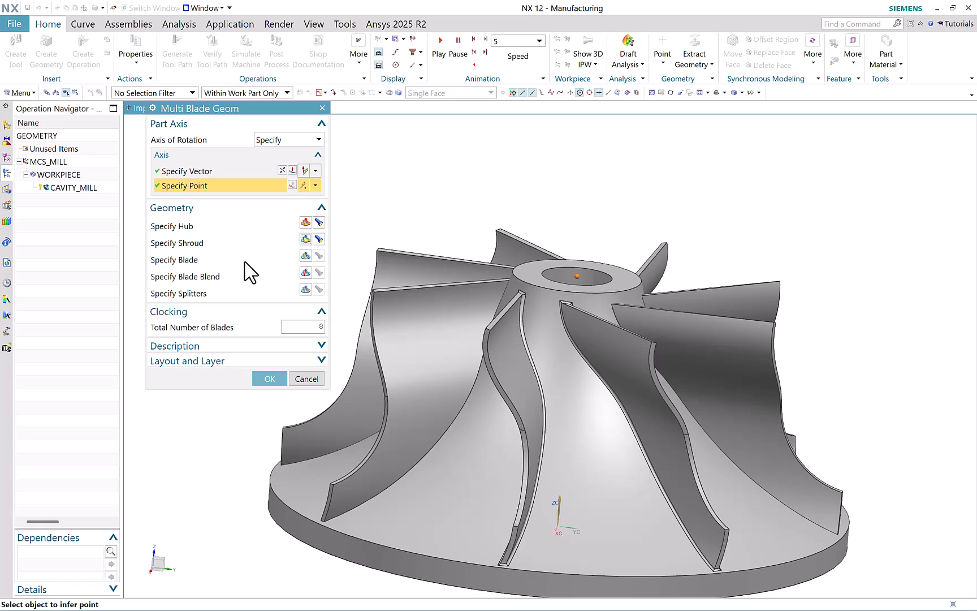
Define the blade geometry using the same blade's two side faces and its leading and trailing end faces.
click(305, 255)
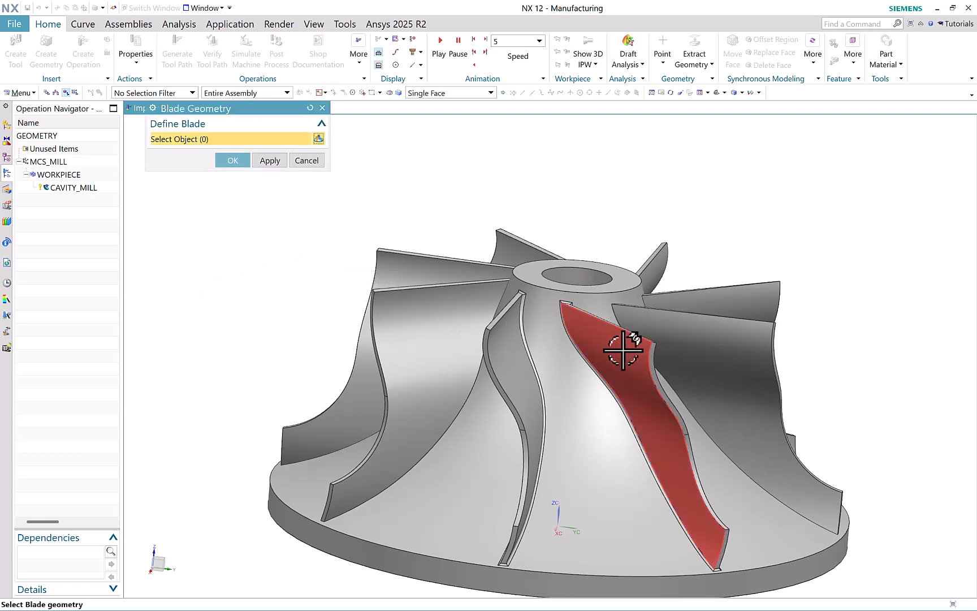
click(622, 348)
scroll(729, 526, up, 5)
click(748, 501)
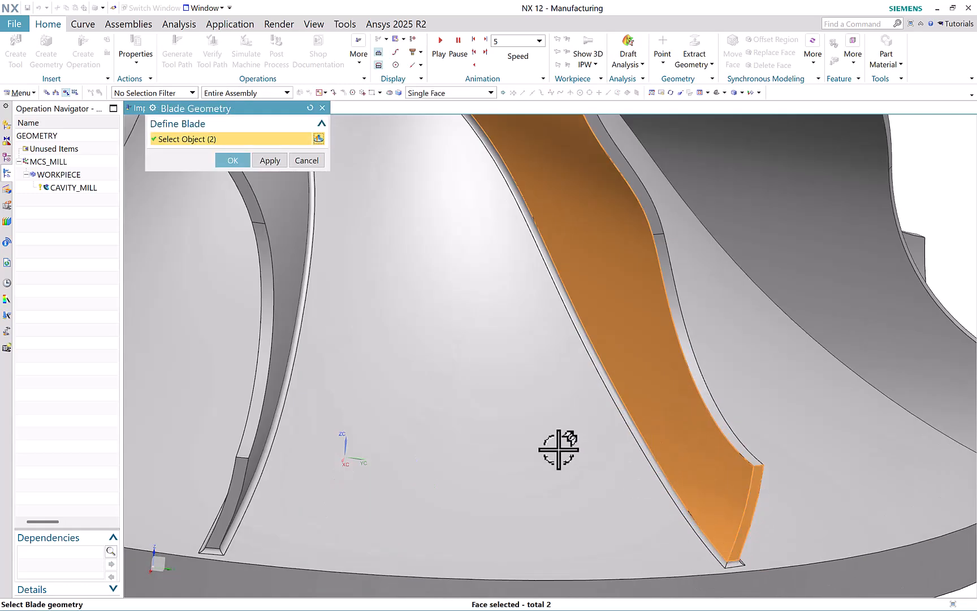
middle_drag(558, 447, 492, 449)
click(355, 356)
scroll(384, 278, down, 5)
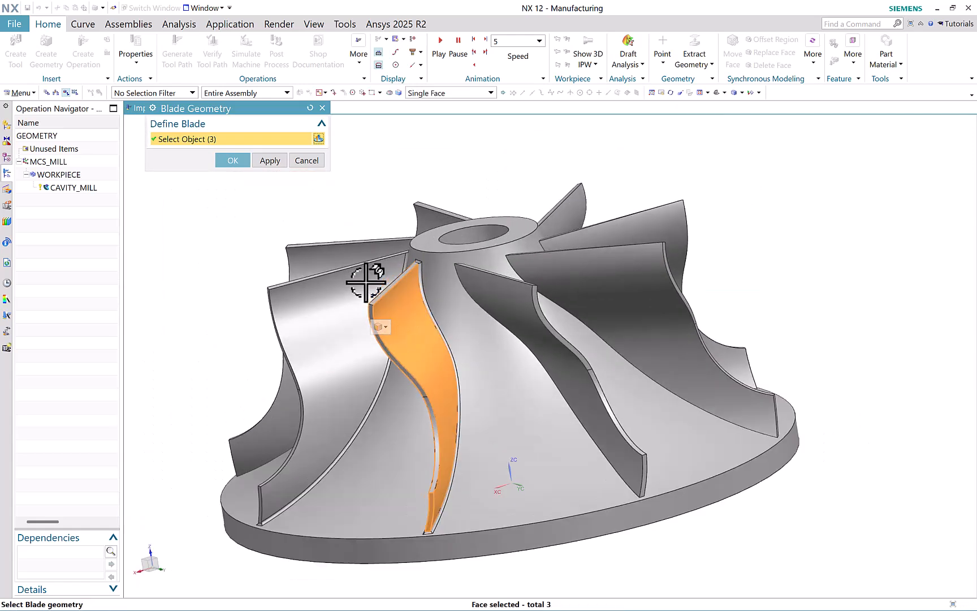
scroll(398, 290, up, 5)
click(398, 290)
scroll(447, 367, down, 5)
middle_drag(474, 456, 528, 442)
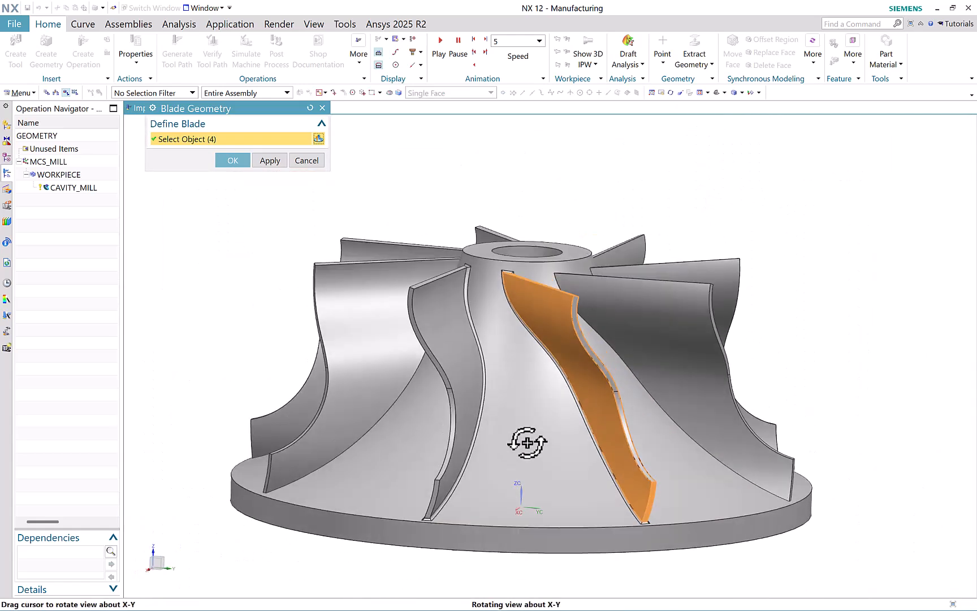
click(232, 161)
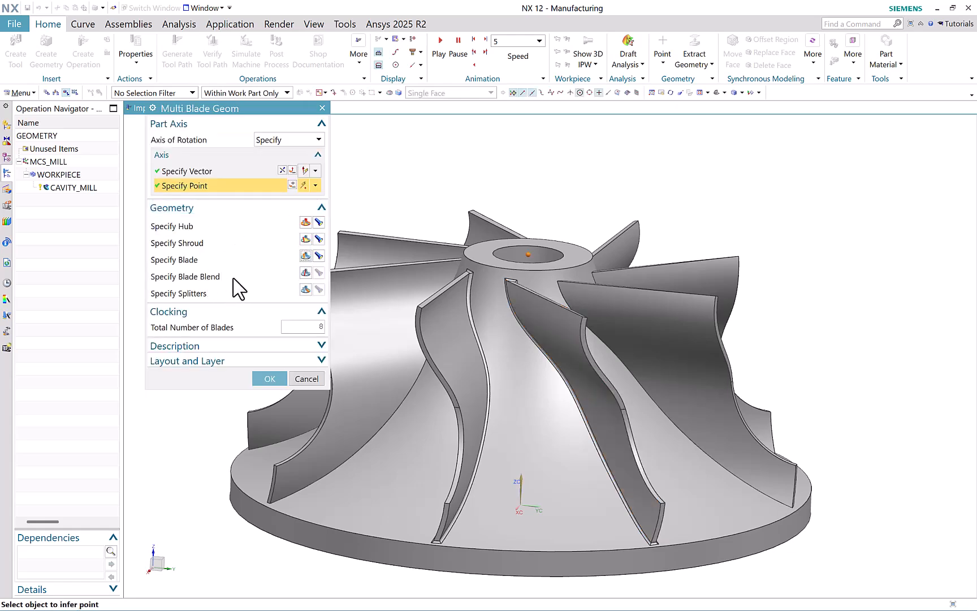
Define the blade blend using the four fillet faces around the same blade's root, and accept the multi-blade geometry.
click(305, 274)
scroll(499, 271, up, 10)
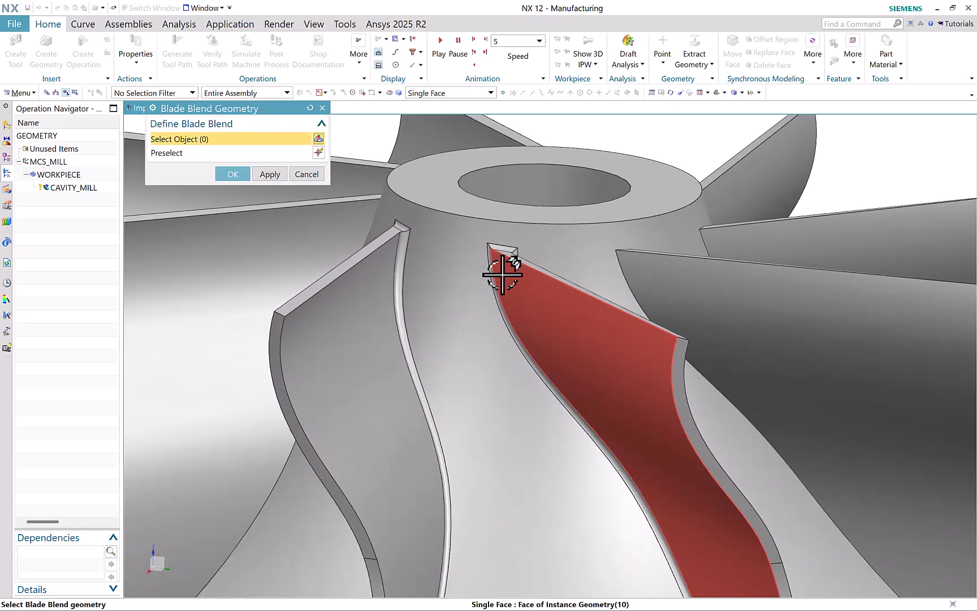
click(482, 240)
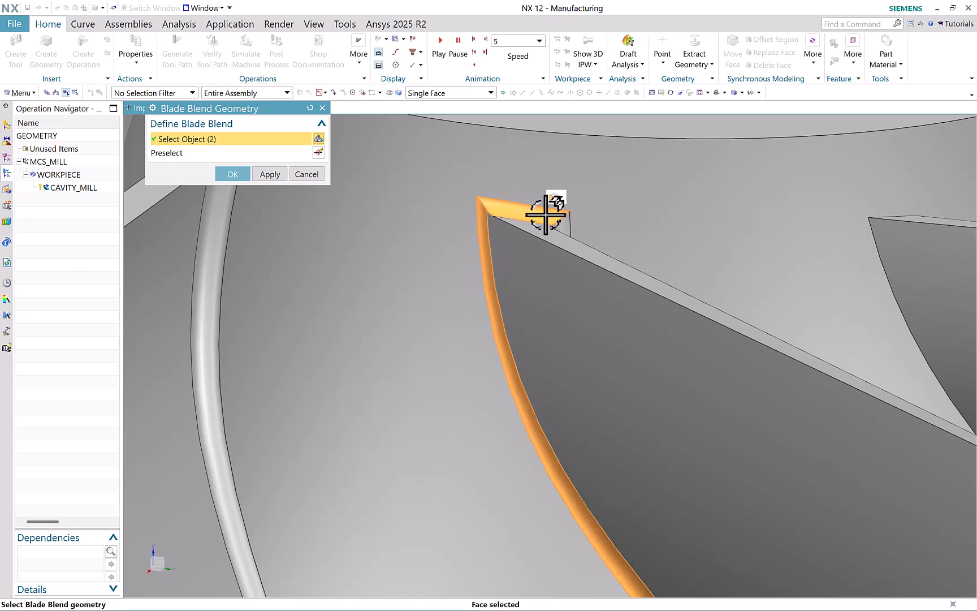
click(557, 221)
scroll(509, 226, down, 10)
scroll(622, 497, up, 10)
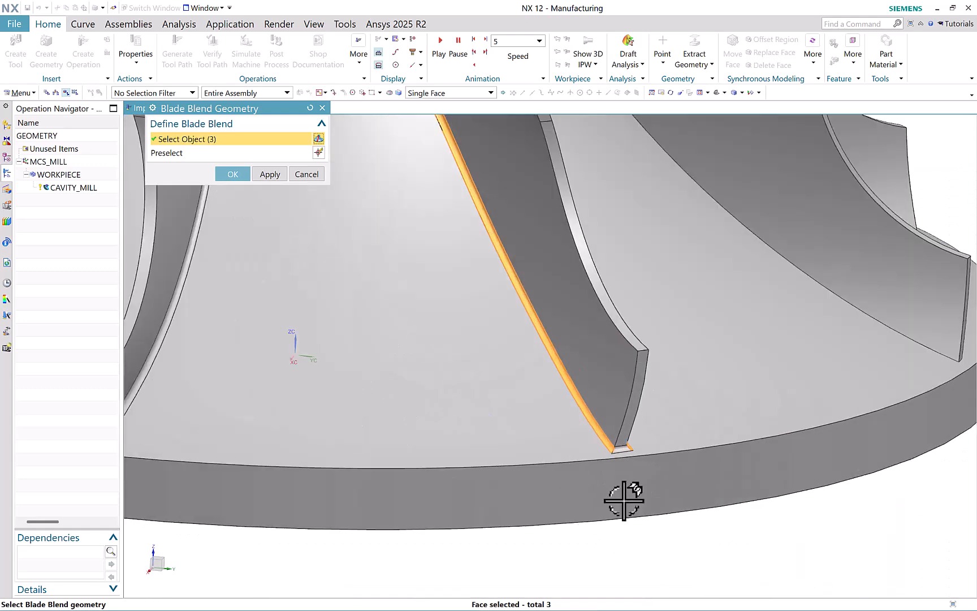
click(628, 441)
click(628, 452)
scroll(529, 458, down, 10)
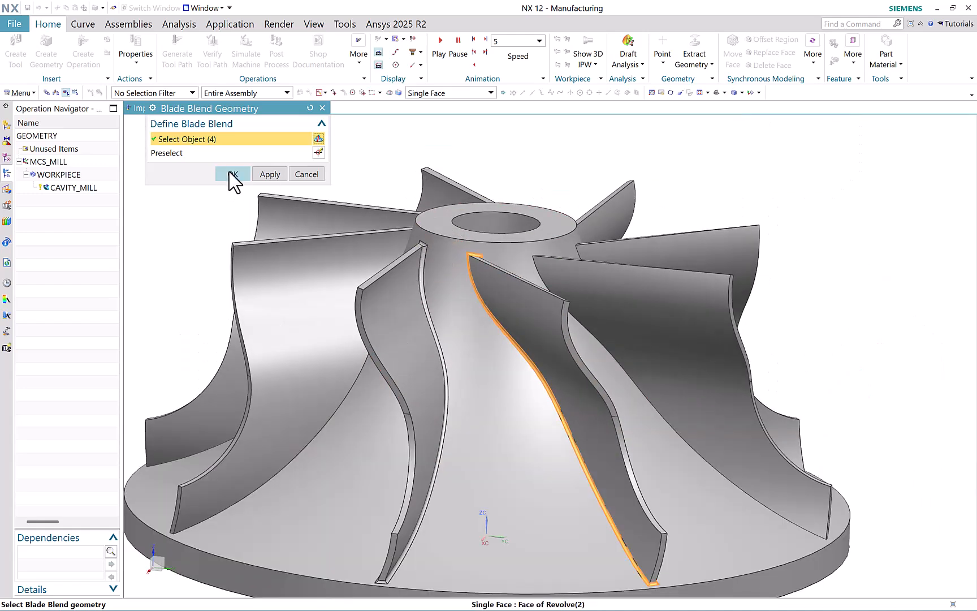
click(232, 174)
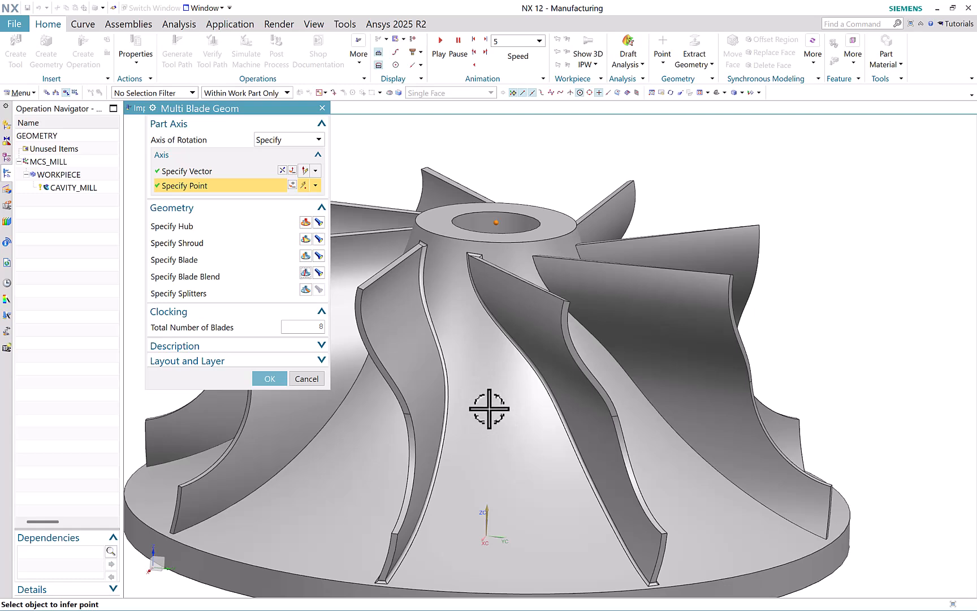
scroll(497, 410, down, 2)
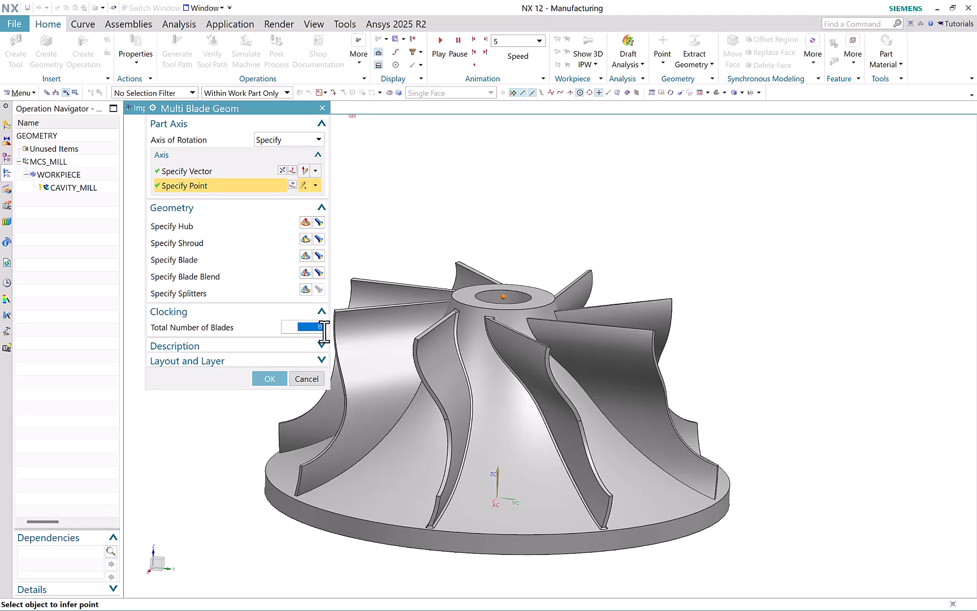
click(271, 377)
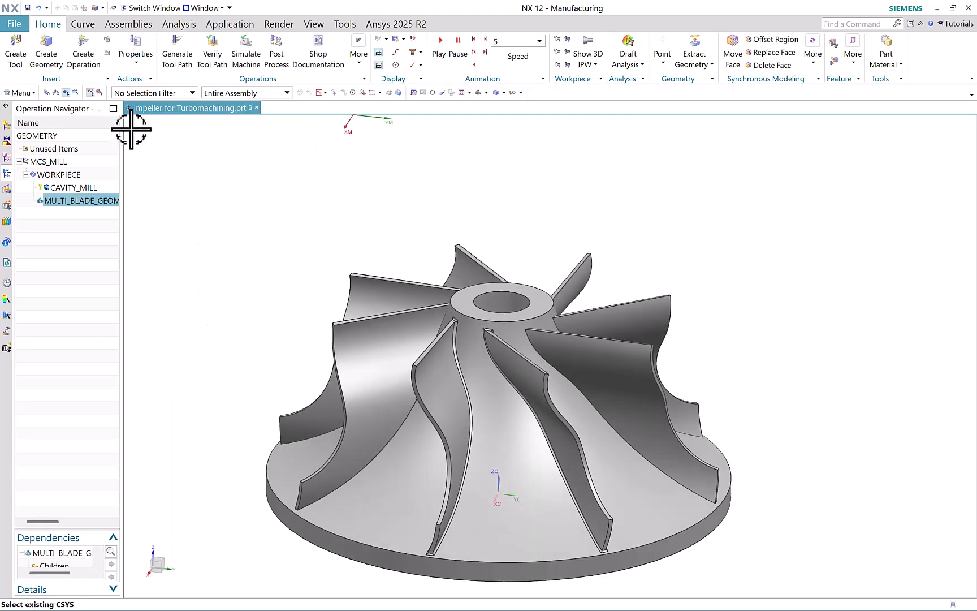
Create a Multi Blade Rough operation using the BALL_MILL tool, the MULTI_BLADE_GEOM geometry and the MILL_ROUGH method.
click(84, 60)
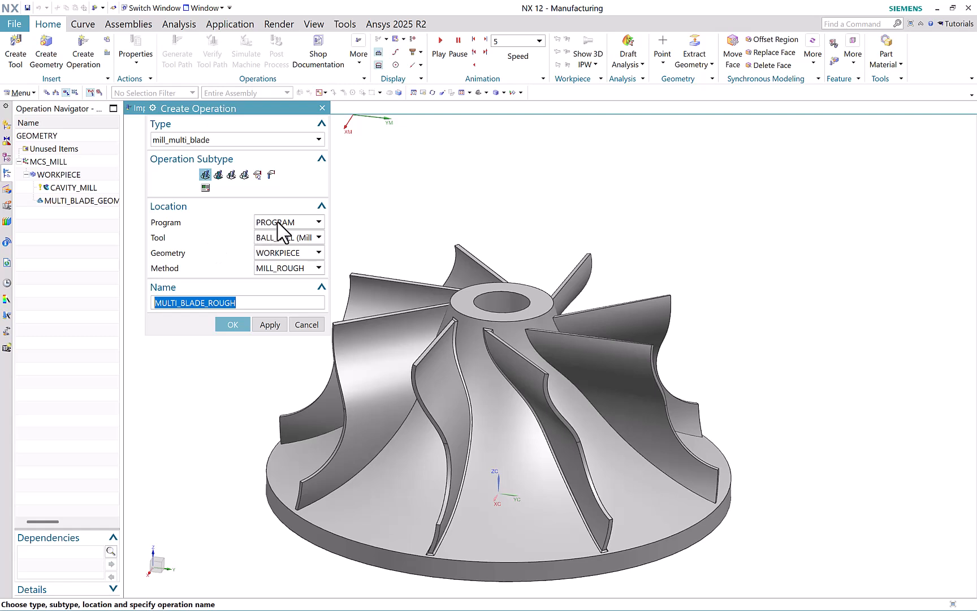
click(277, 240)
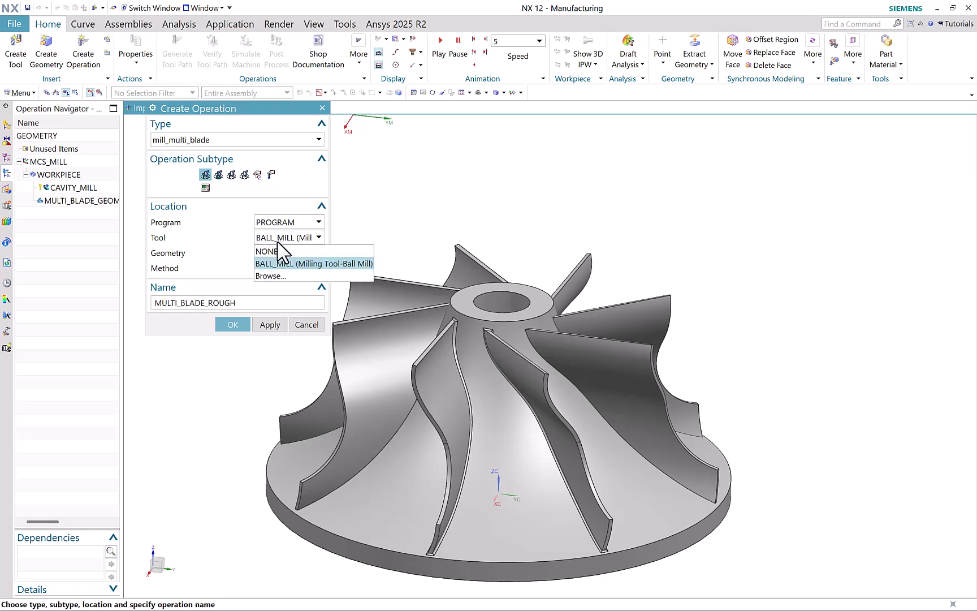
click(216, 246)
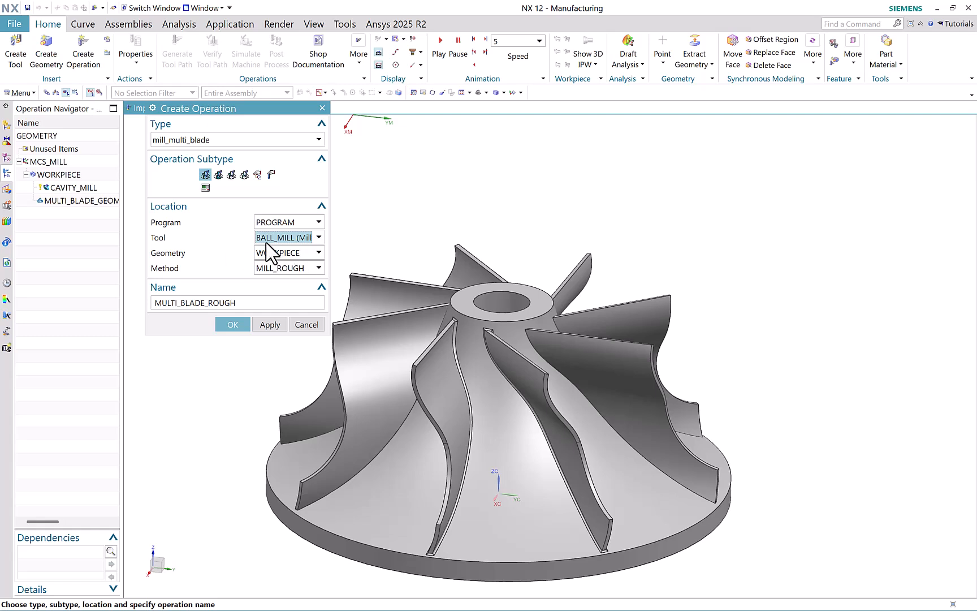
click(283, 253)
click(285, 276)
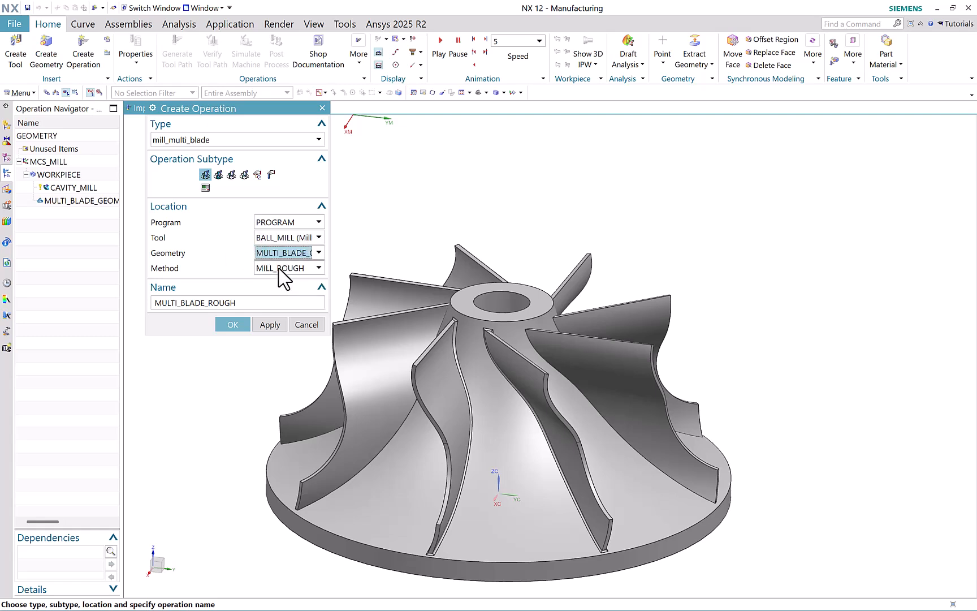
click(279, 269)
click(279, 270)
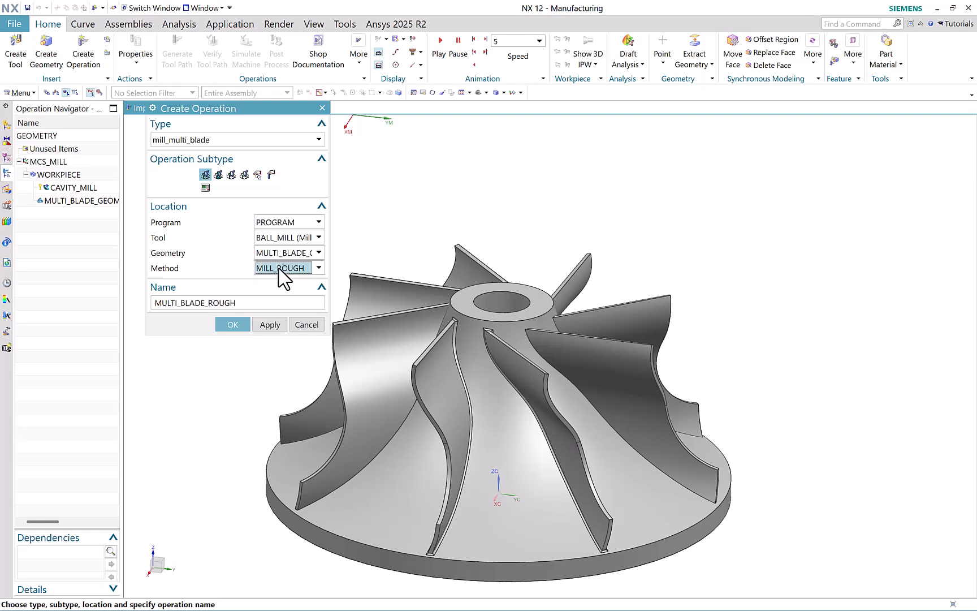
click(232, 325)
click(220, 294)
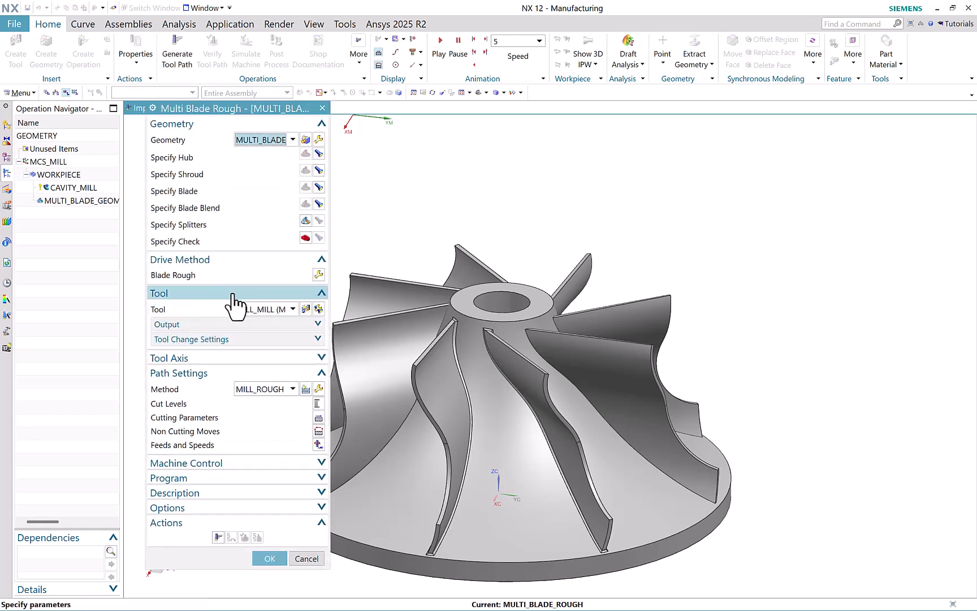
Create a new ball mill tool for the roughing operation with a ball diameter of 15.
click(303, 309)
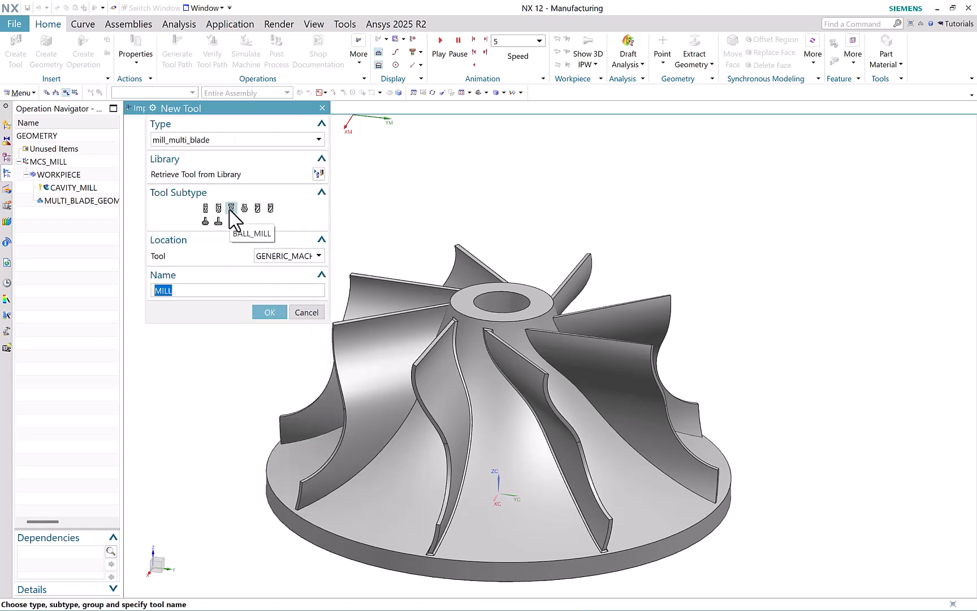
click(268, 313)
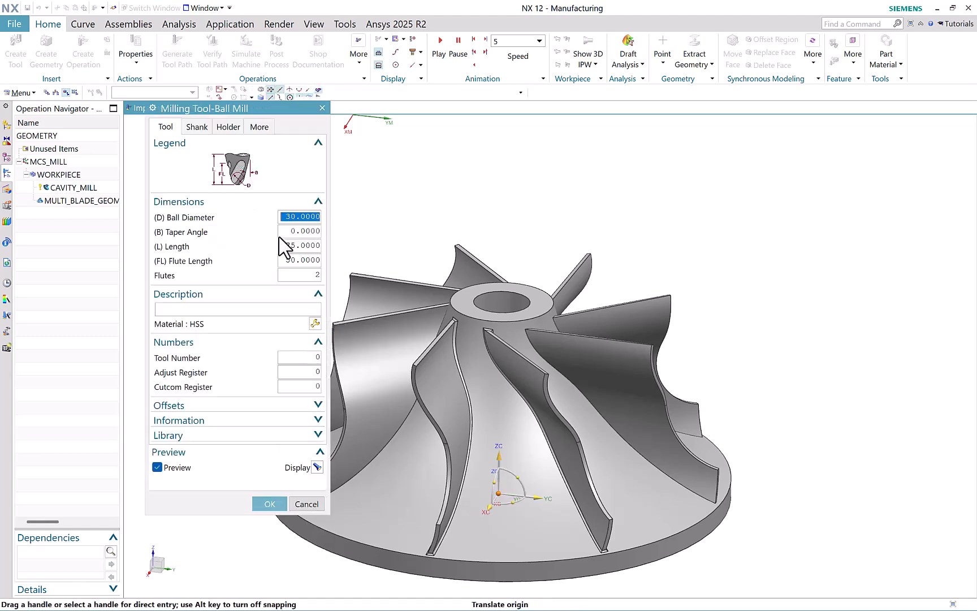
text(15)
key(Return)
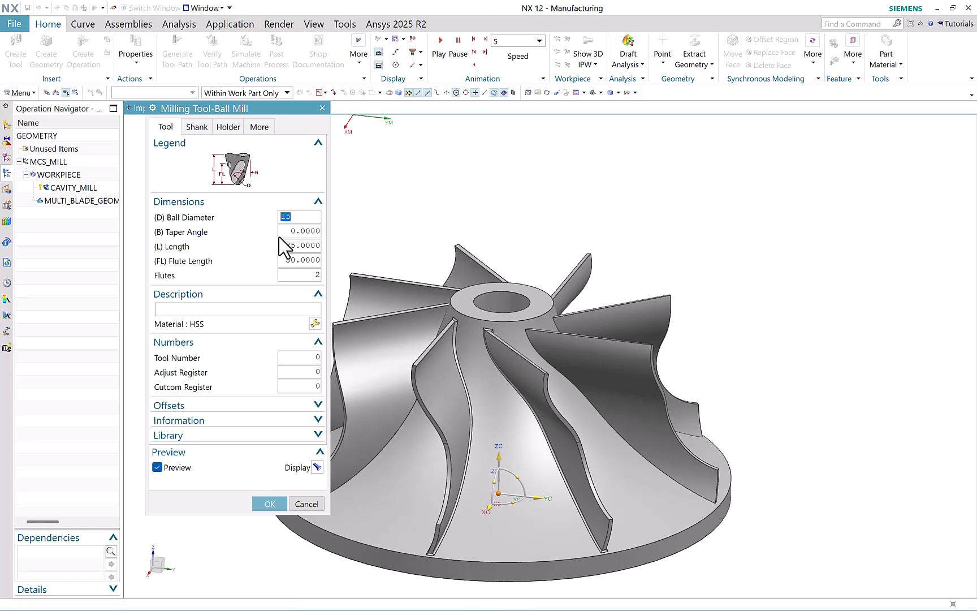
Set the new ball mill's length to 200 and its flute length to 100, and accept the tool.
click(290, 244)
text(20)
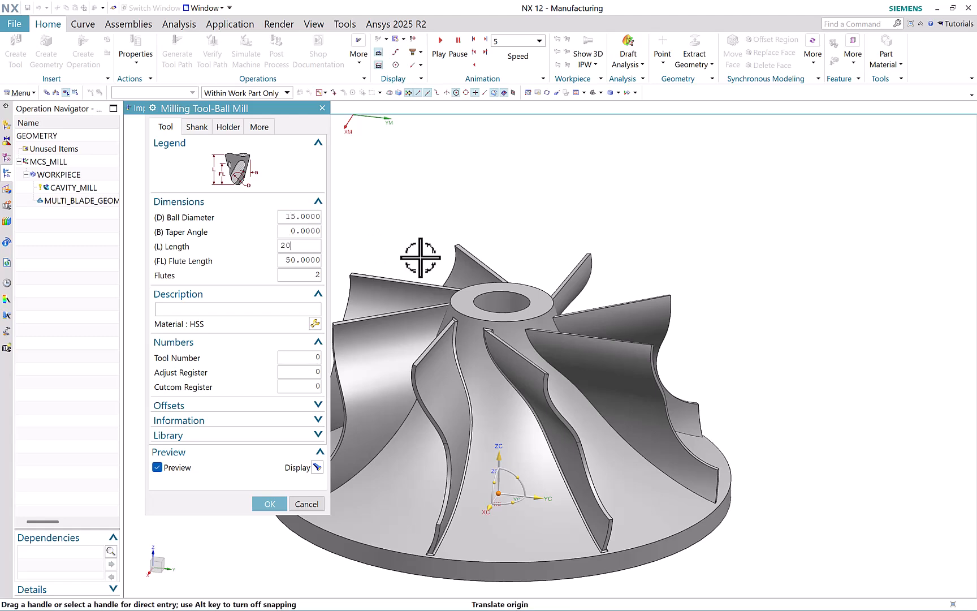
text(0)
key(Return)
key(Tab)
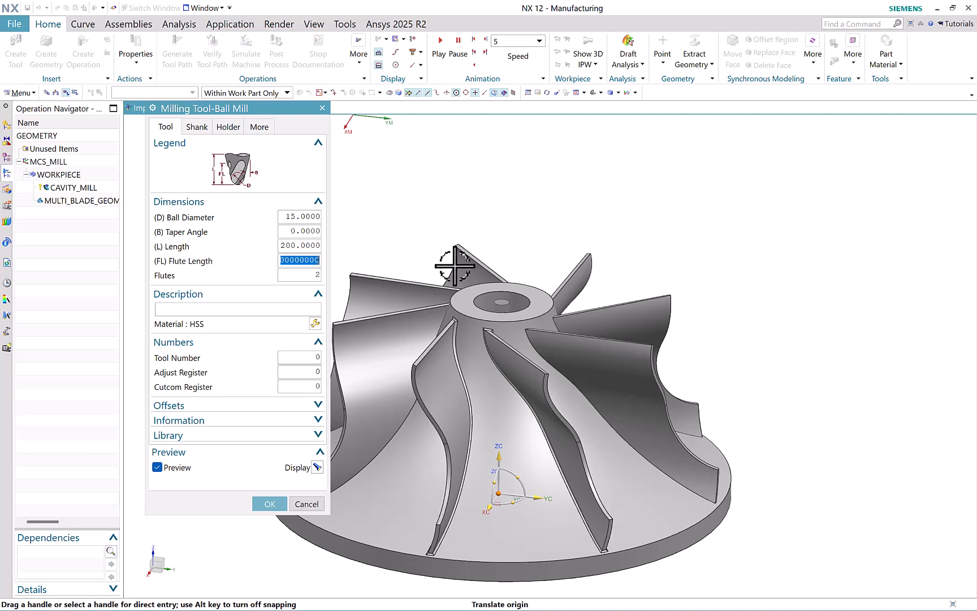
text(1)
key(Return)
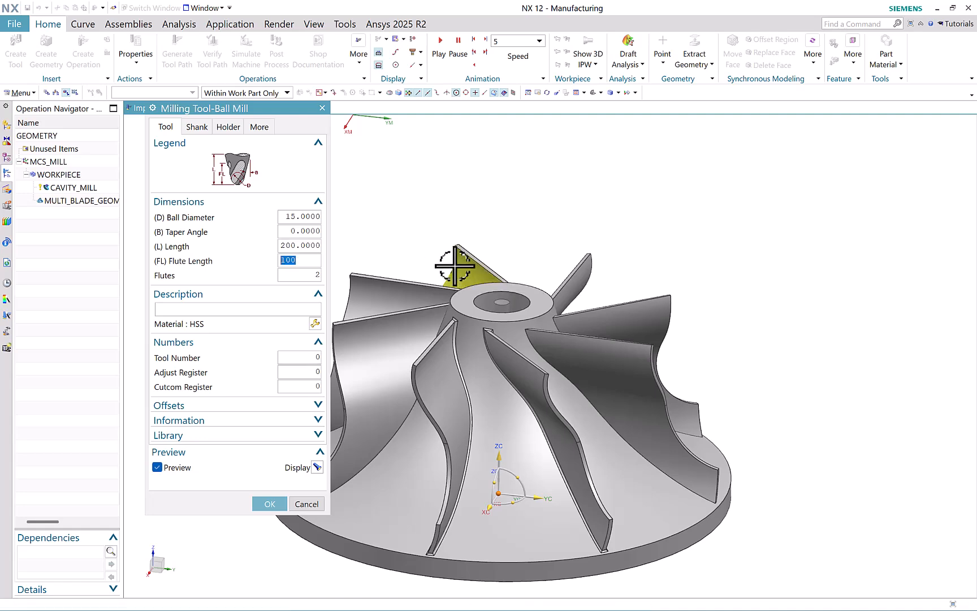
click(632, 231)
scroll(662, 295, down, 3)
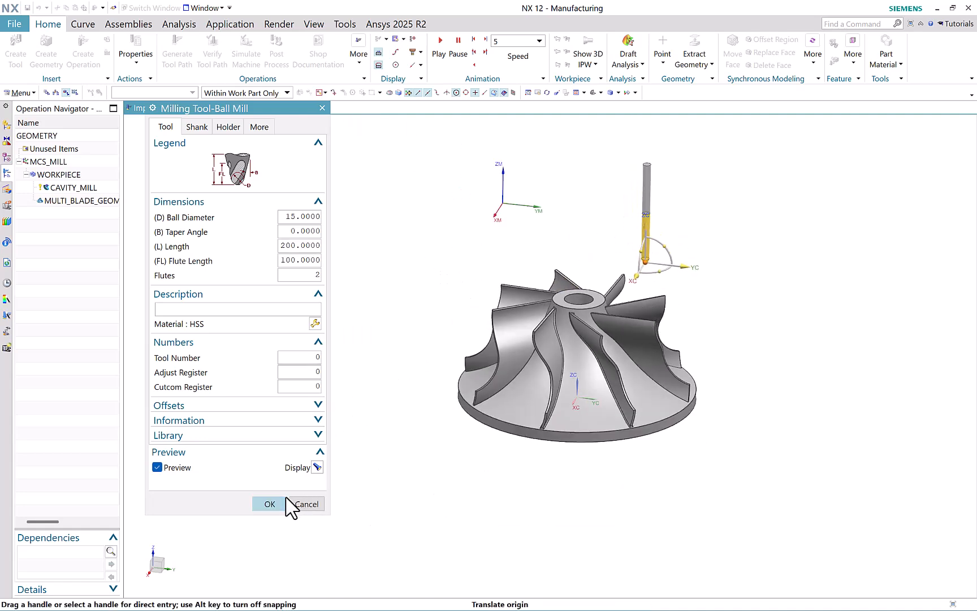
click(270, 504)
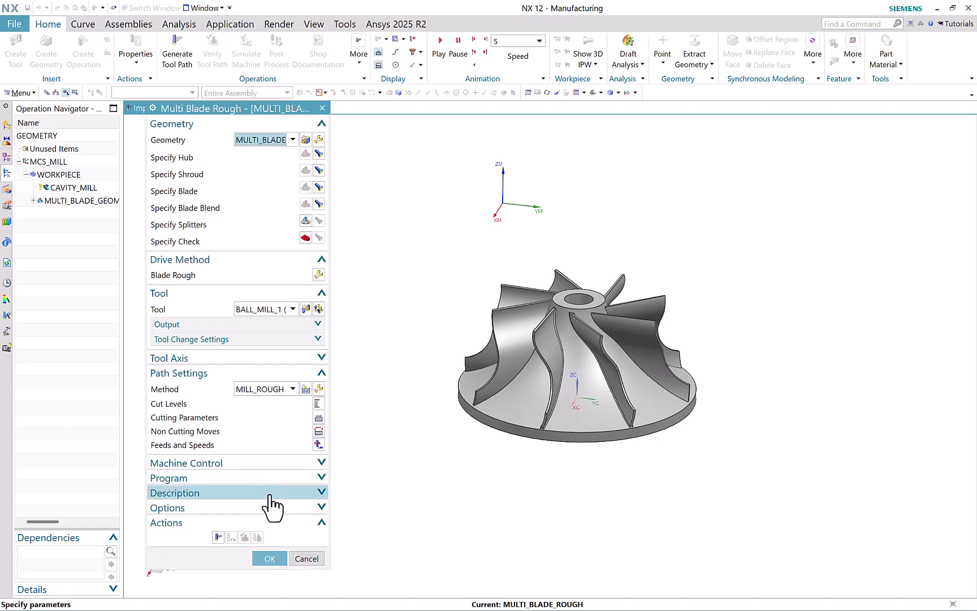
Generate the multi-blade roughing tool path and start its 3D Dynamic verification at animation speed 7.
click(218, 537)
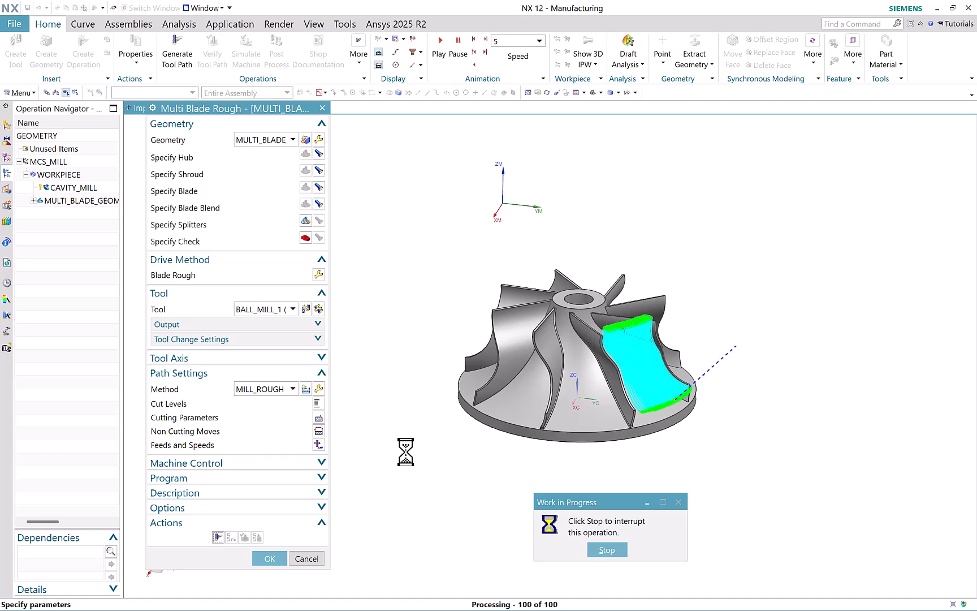
middle_drag(436, 451, 404, 450)
click(244, 538)
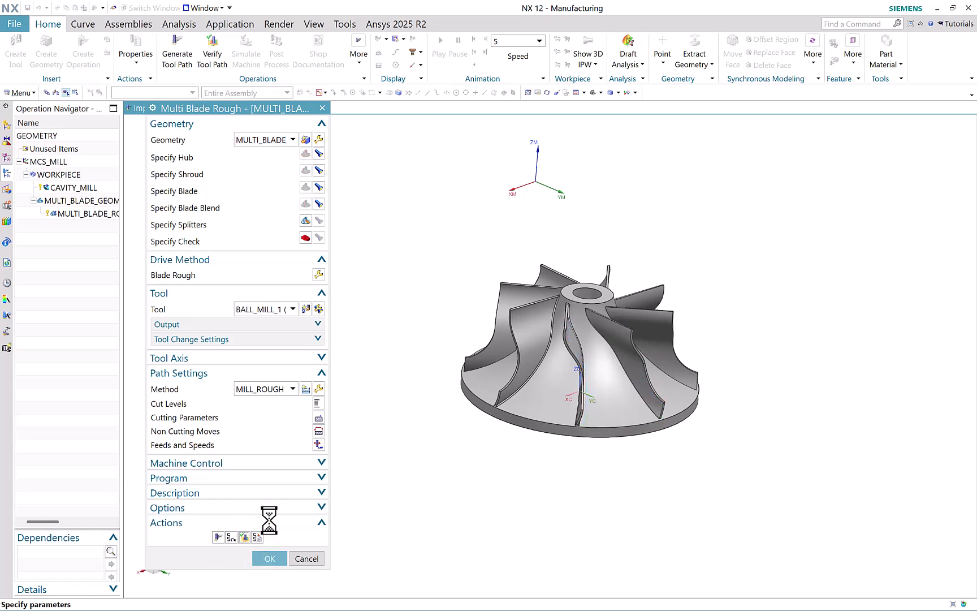
drag(319, 541, 265, 542)
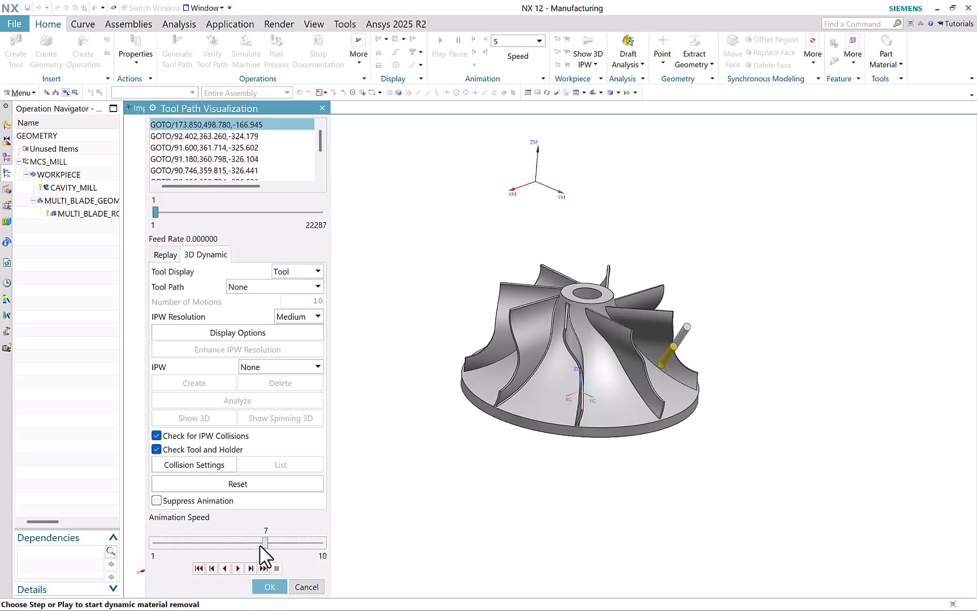
click(238, 568)
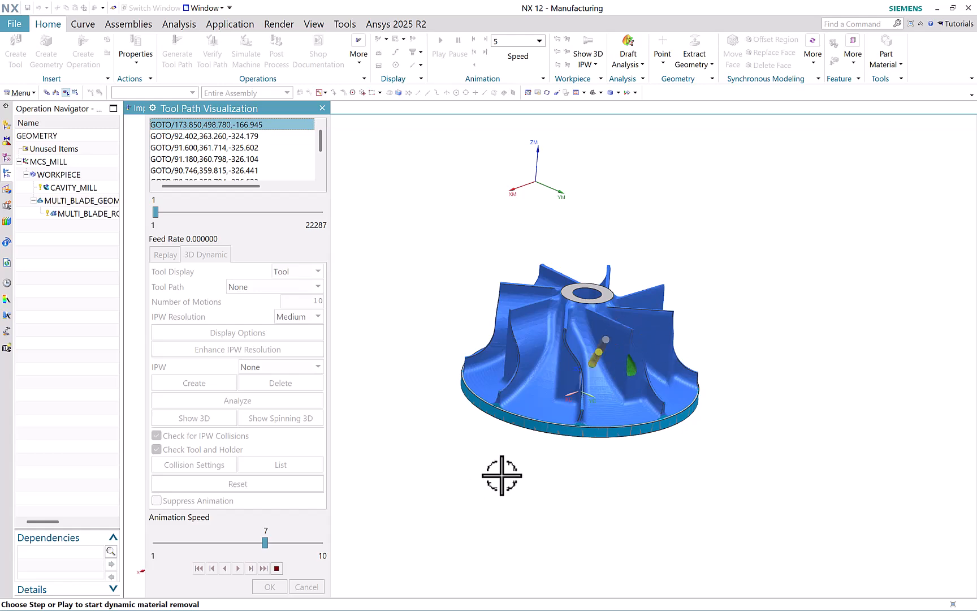
Run the material removal simulation through to its end at animation speed 10, and accept the roughing operation.
scroll(603, 312, down, 5)
middle_drag(562, 320, 562, 313)
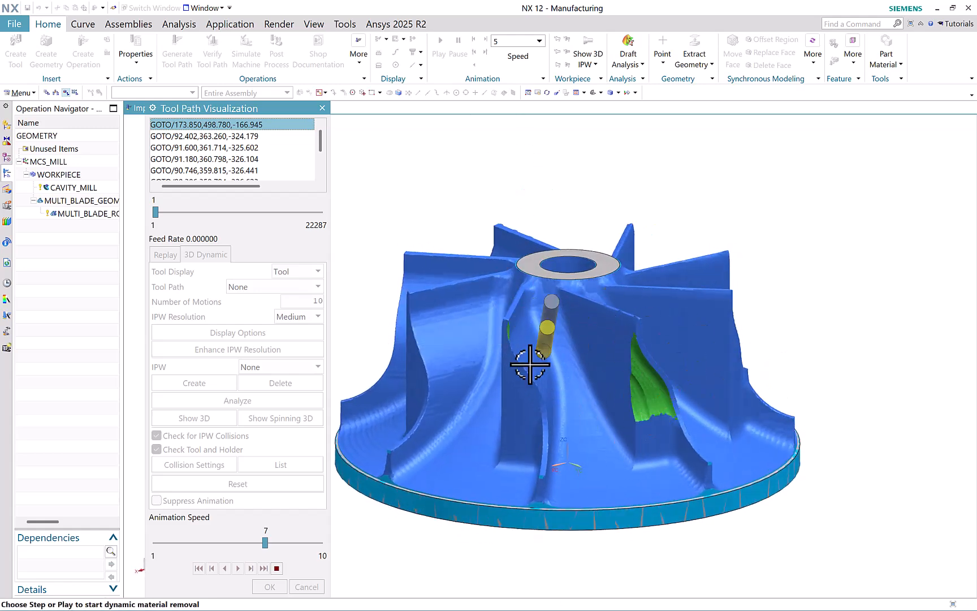
click(303, 543)
double_click(303, 543)
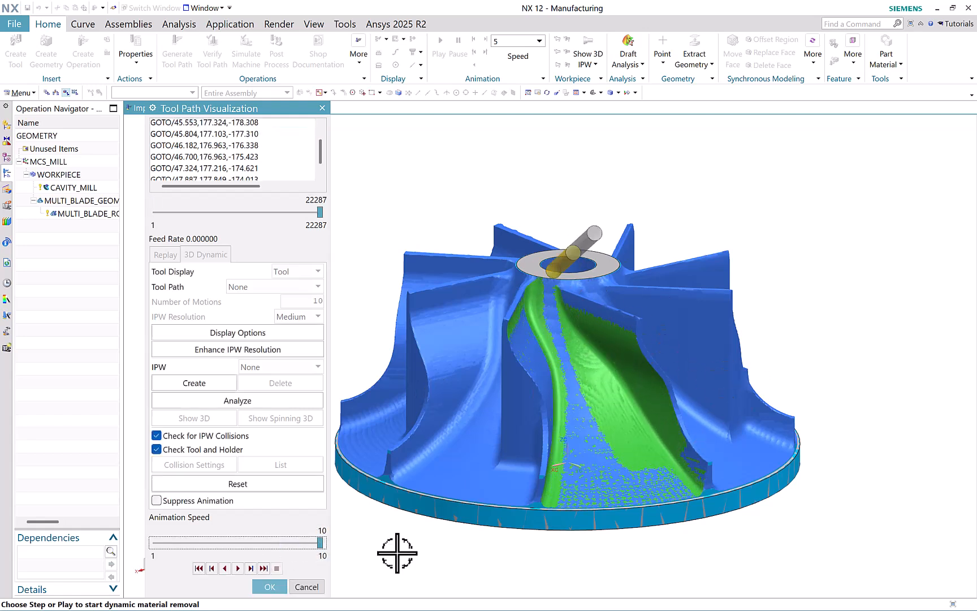
click(268, 586)
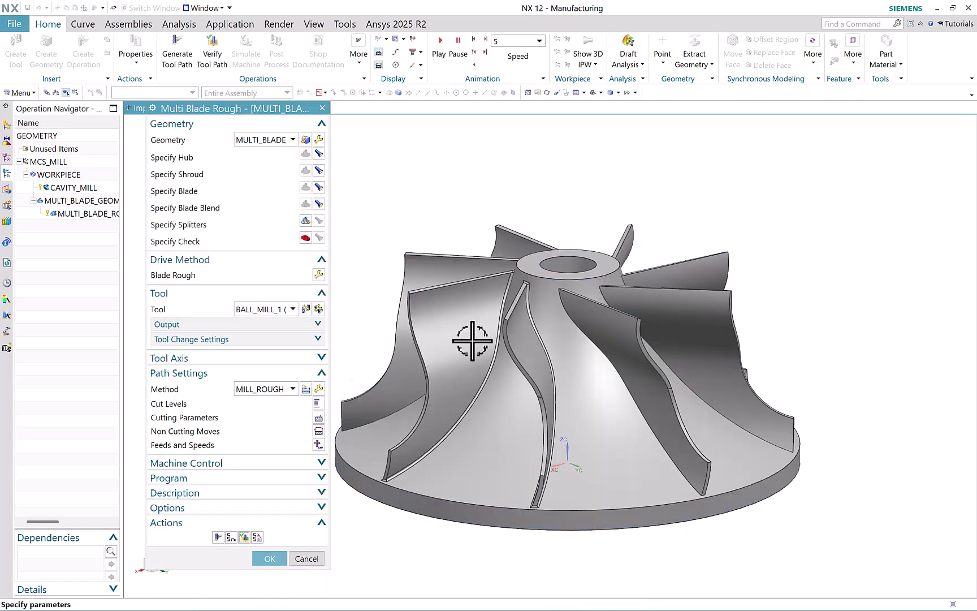
click(275, 558)
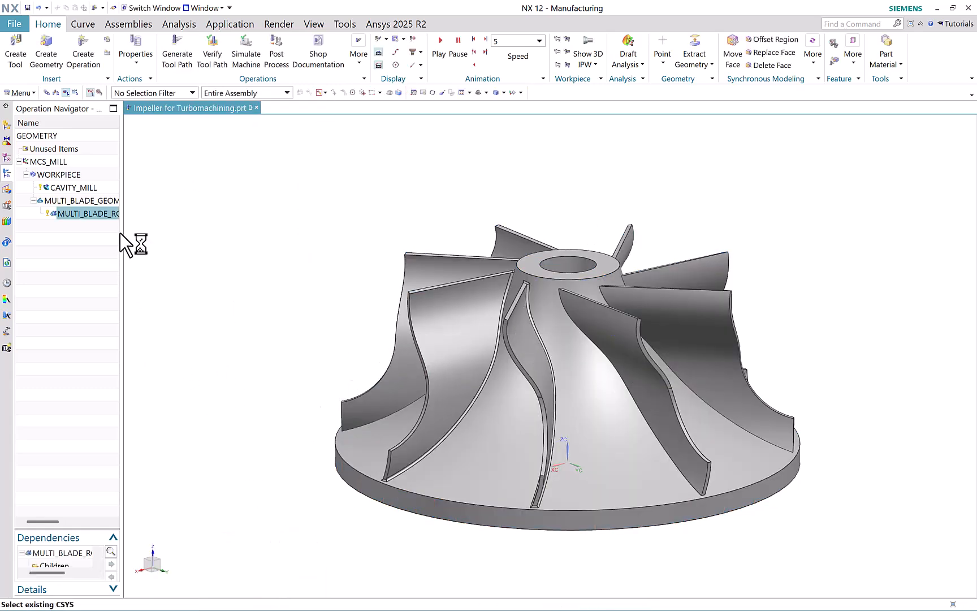
Rotate-copy MULTI_BLADE_ROUGH about the hub bore's centre point through 360 degrees, with 8 angle divisions and 7 non-associative copies.
drag(121, 232, 181, 231)
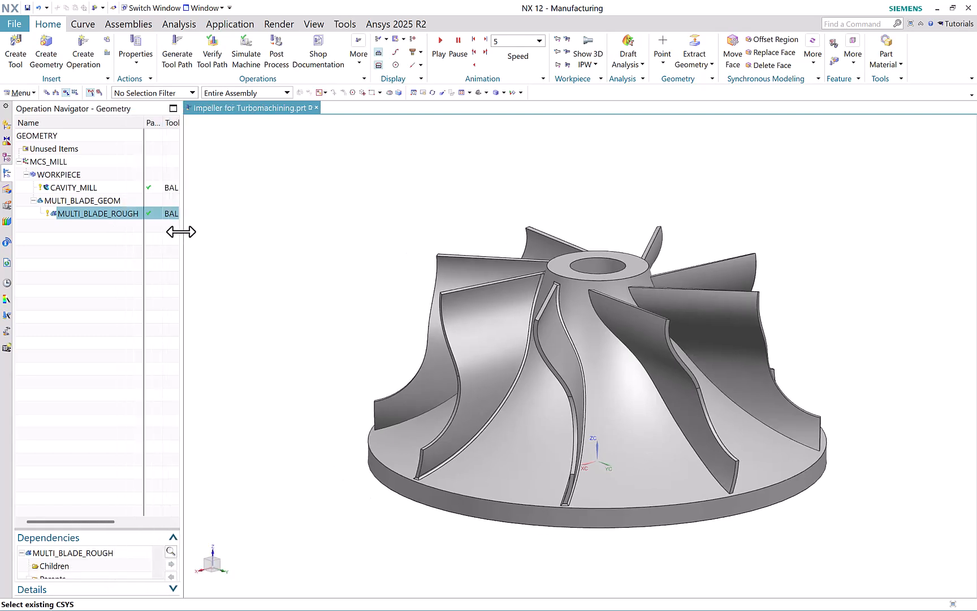
right_click(89, 215)
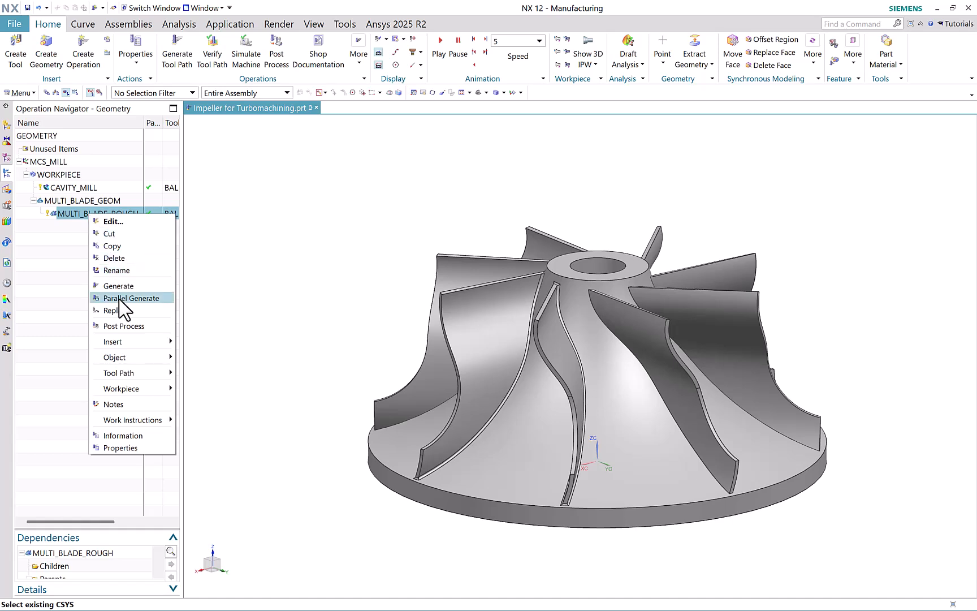
mouse_move(127, 359)
click(205, 372)
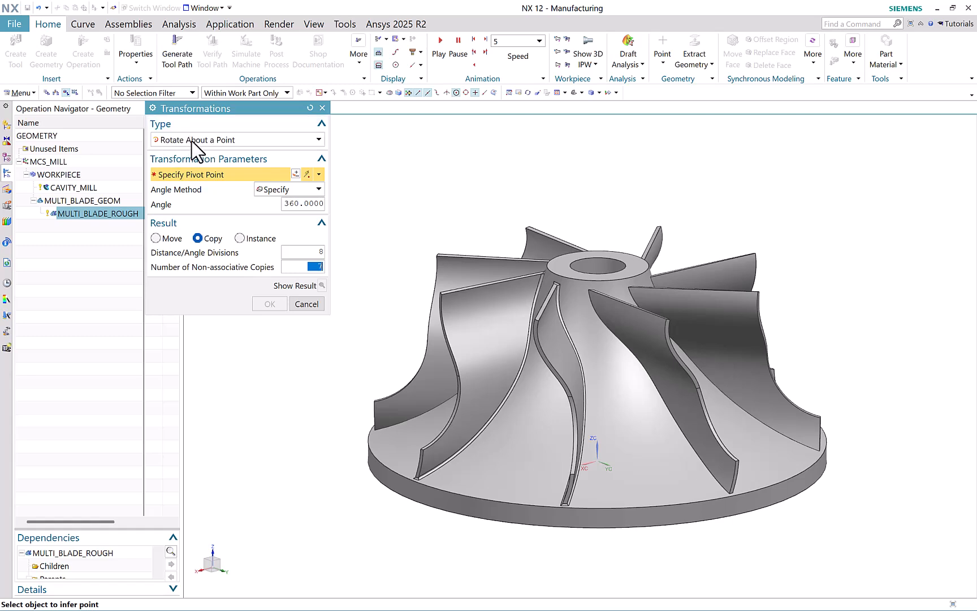
click(572, 267)
click(270, 304)
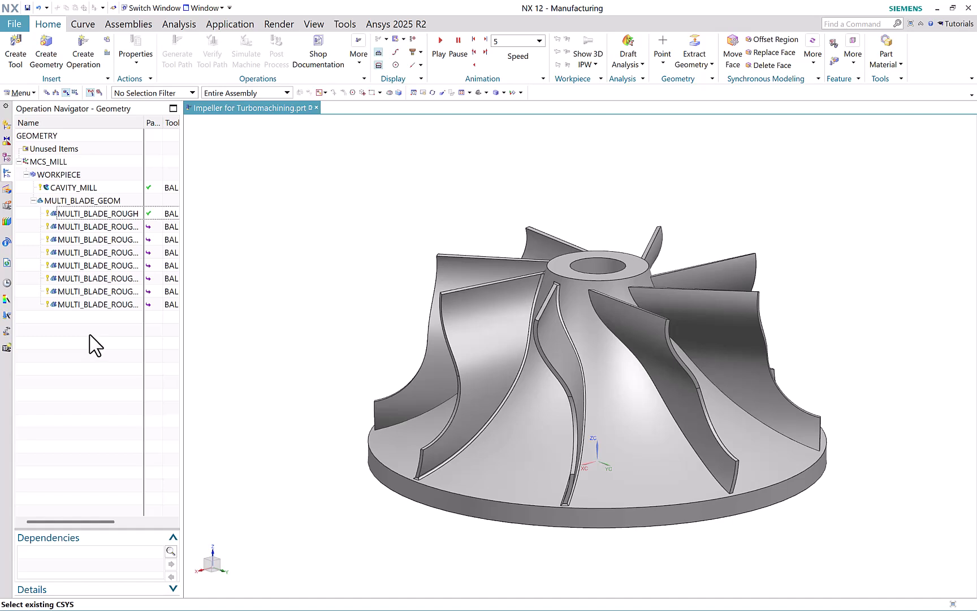
Create another ball mill tool with ball diameter 10, length 200 and flute length 100.
click(15, 51)
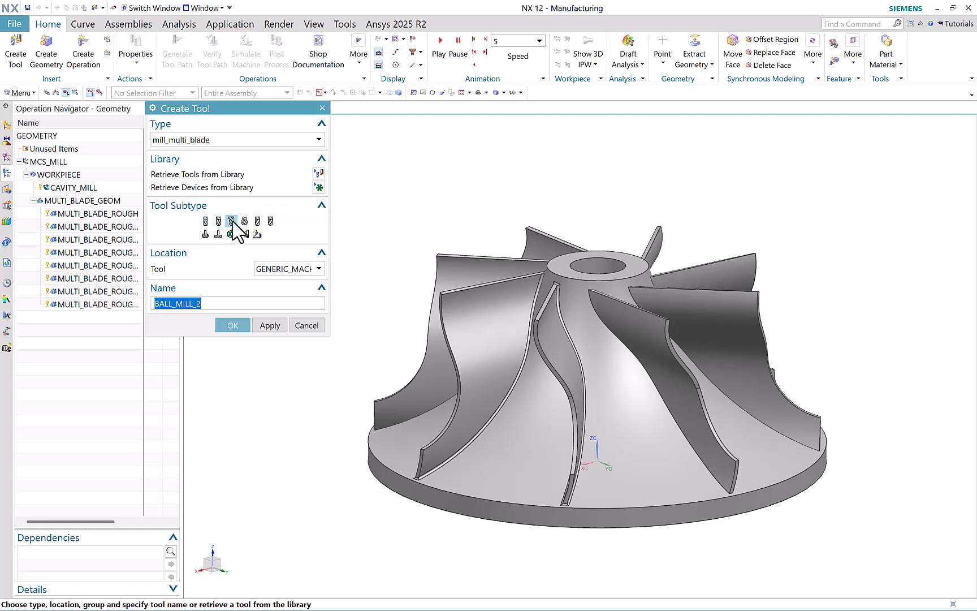
click(234, 326)
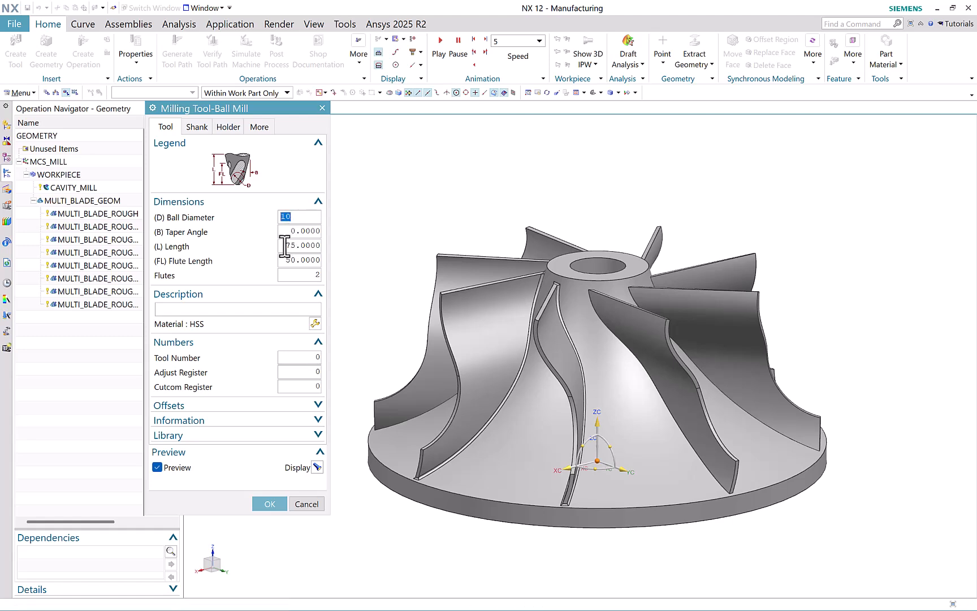
click(285, 247)
text(200)
key(Return)
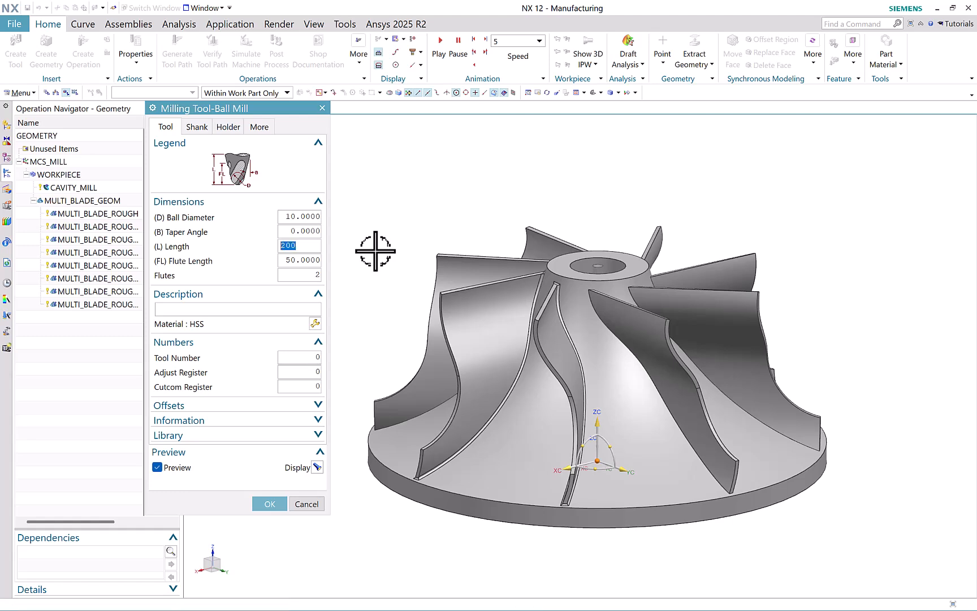
key(Tab)
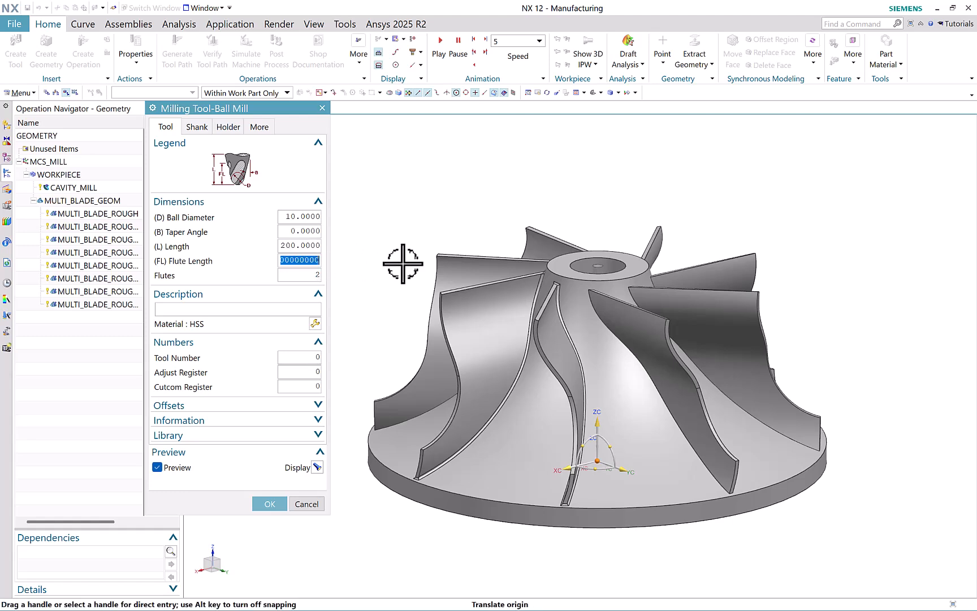
text(100)
key(Return)
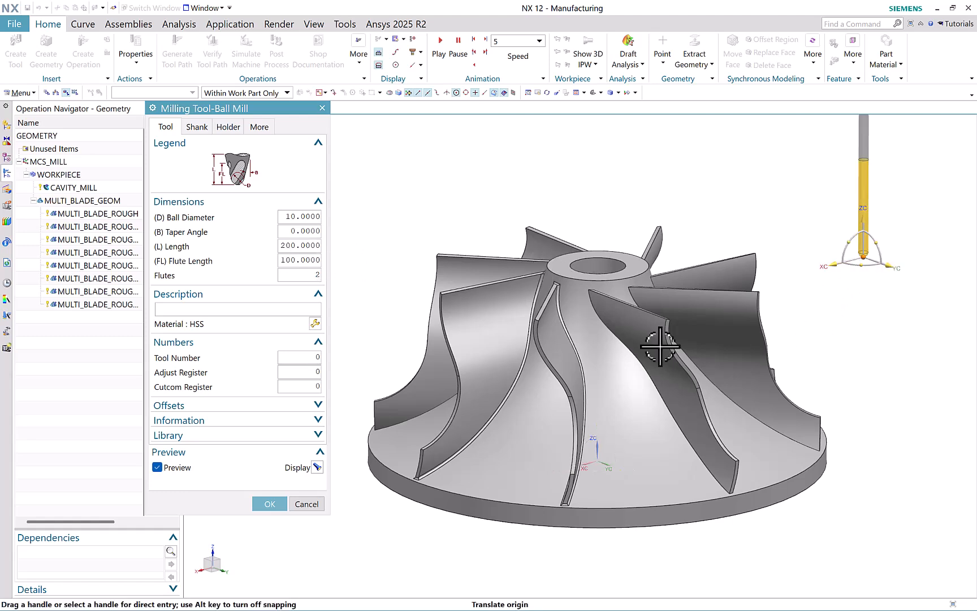
click(256, 502)
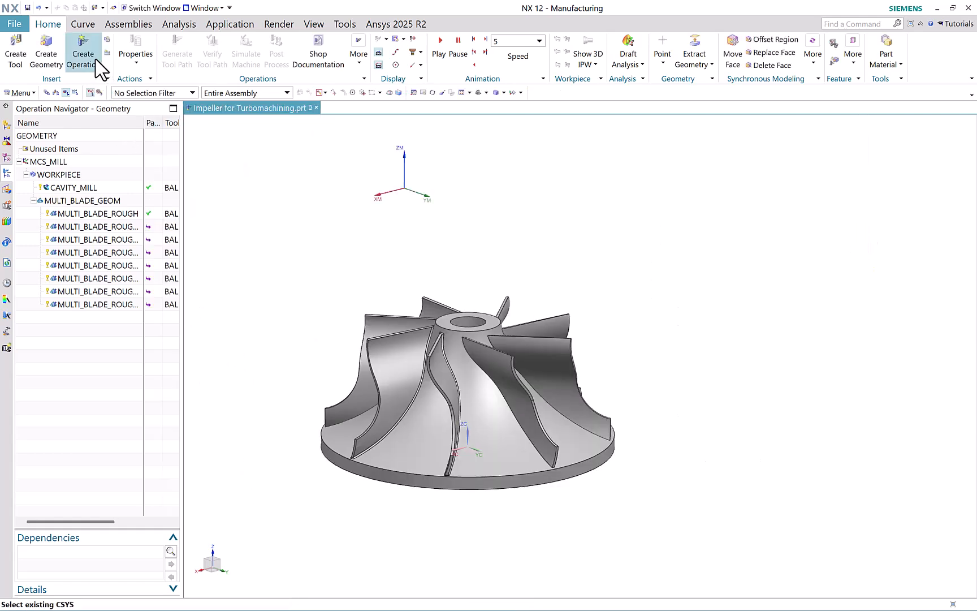
Create a Blade Finish operation that uses the BALL_MILL_2 tool and the MILL_FINISH method.
click(90, 60)
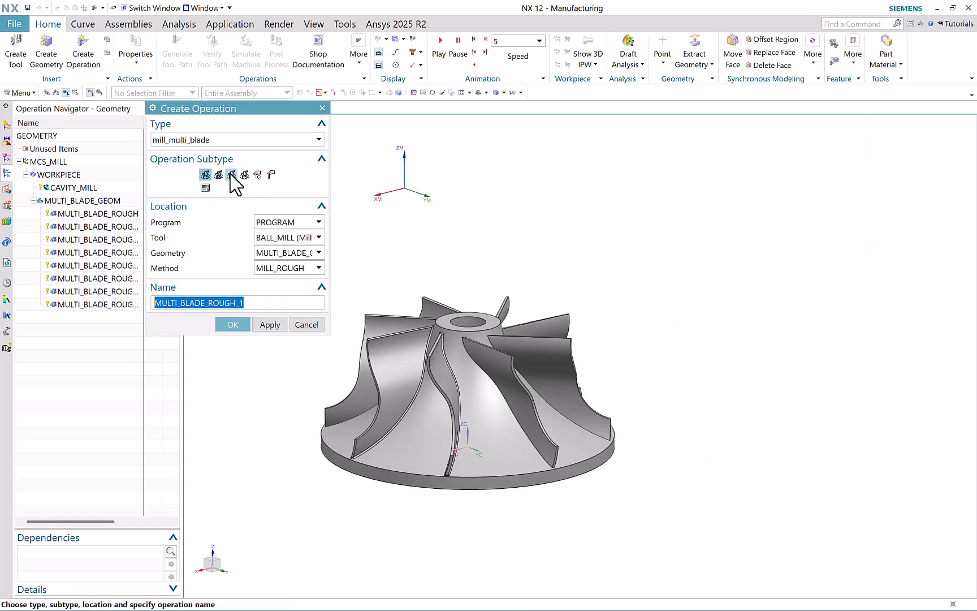
click(232, 175)
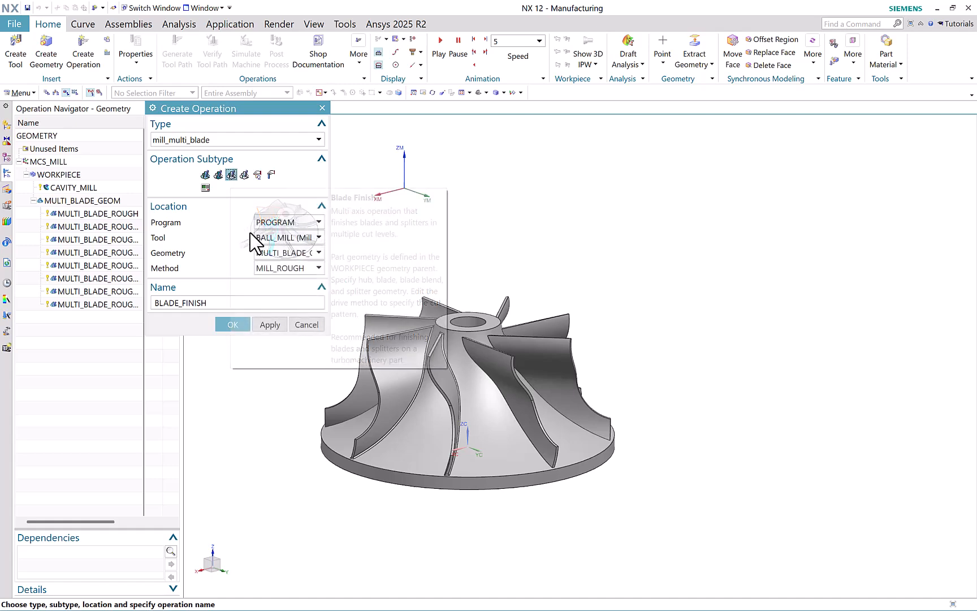
click(282, 268)
click(277, 292)
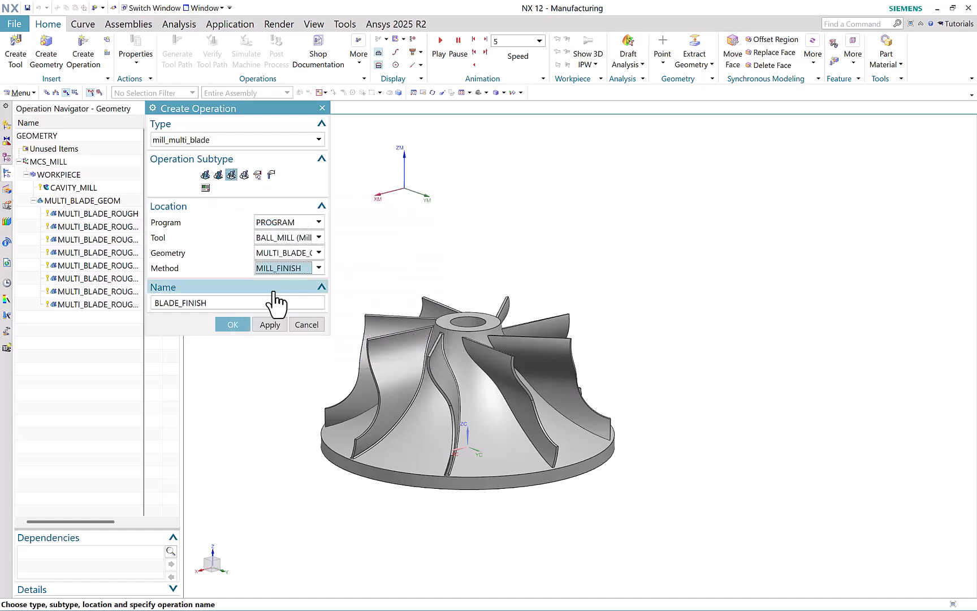
click(282, 238)
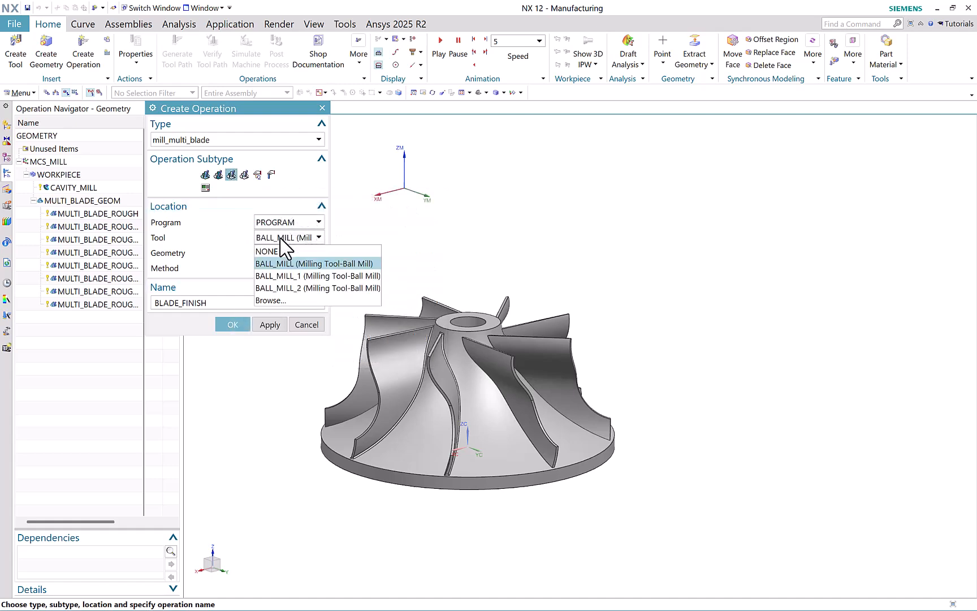
click(292, 288)
click(233, 324)
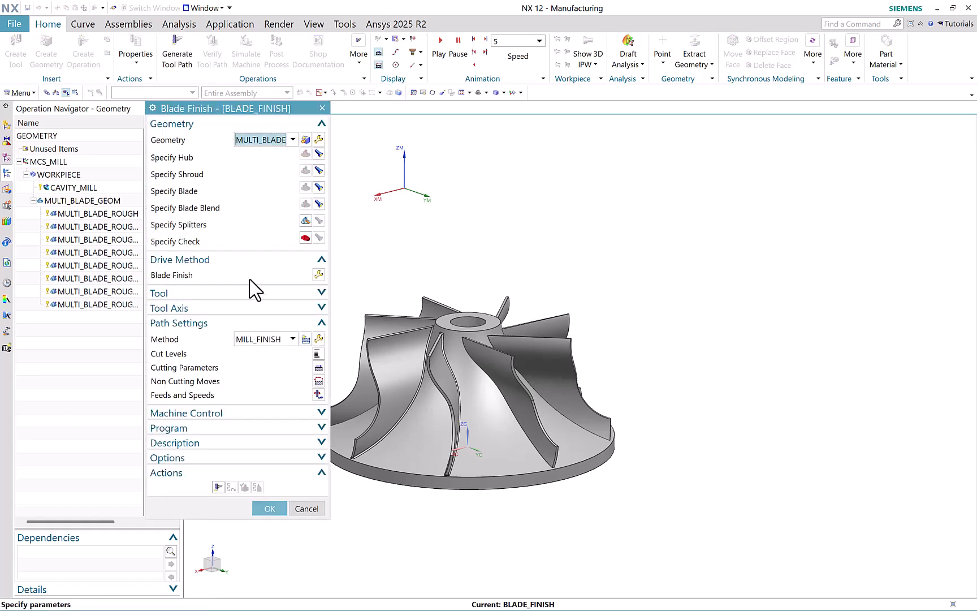
Generate the blade finishing tool path and start its 3D Dynamic verification at animation speed 9.
click(218, 487)
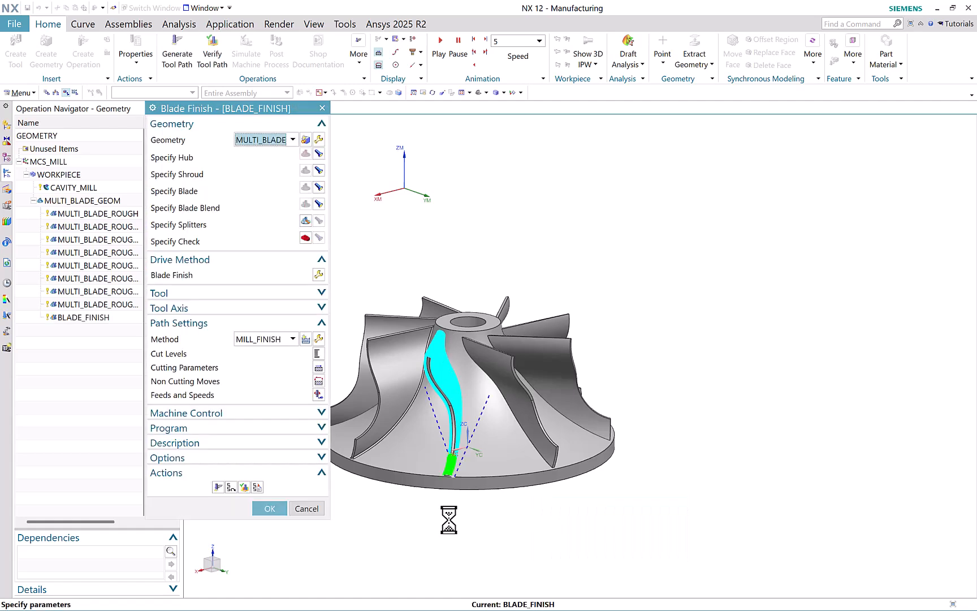
middle_drag(448, 519, 371, 523)
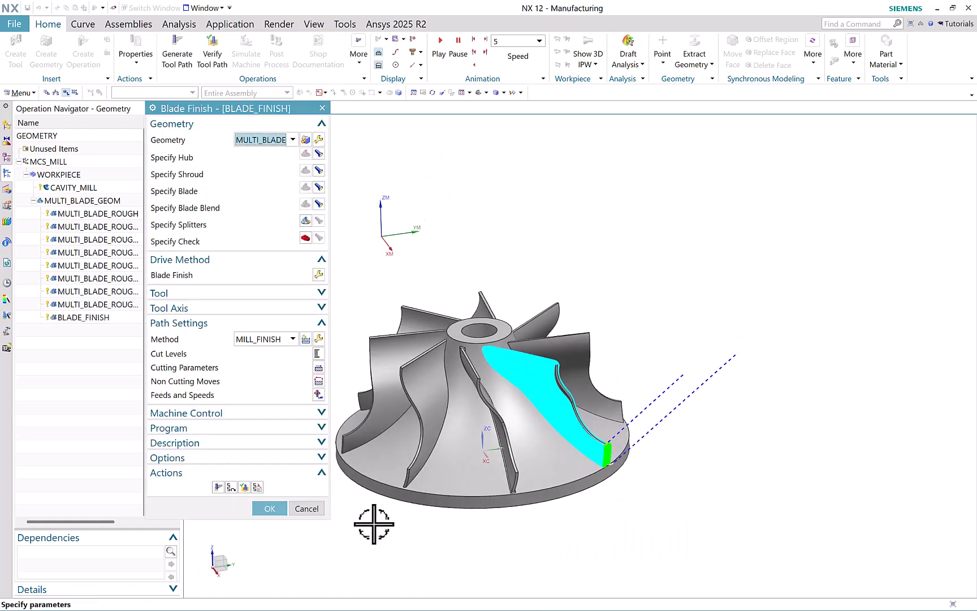
click(244, 486)
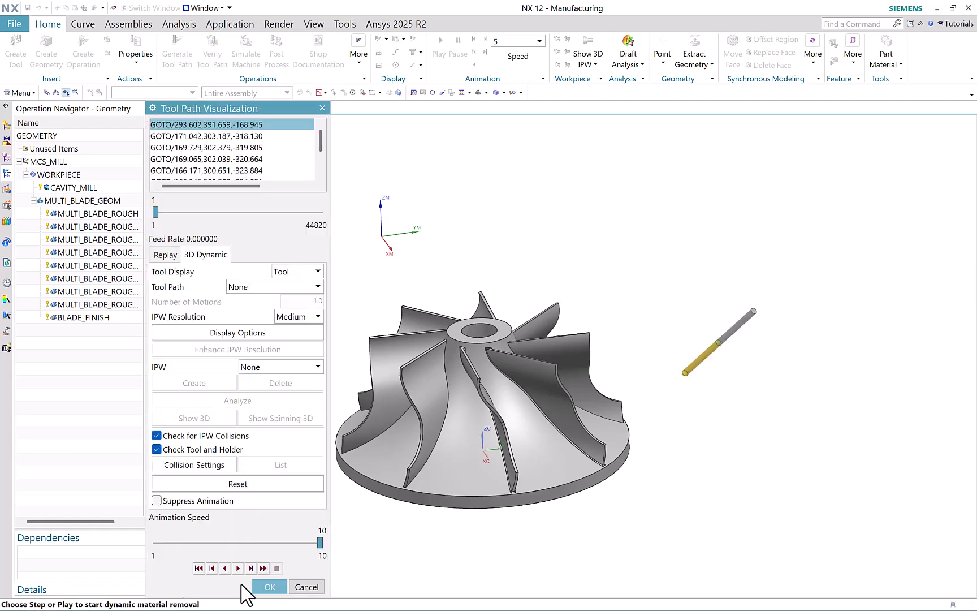
click(288, 544)
click(237, 568)
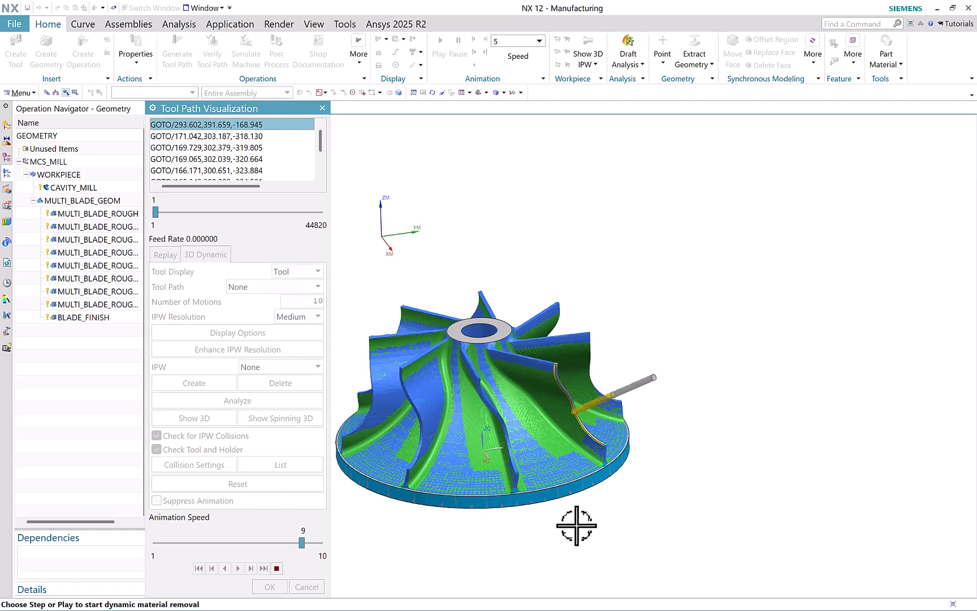
Run the blade finishing simulation through at animation speed 10, and accept the BLADE_FINISH operation.
middle_drag(574, 523, 553, 527)
scroll(427, 516, up, 2)
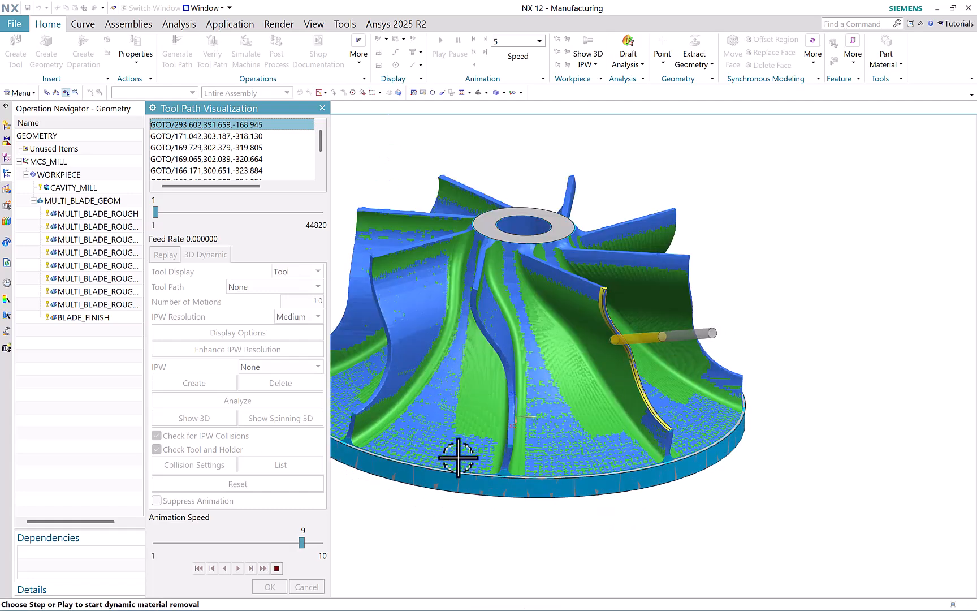
scroll(425, 339, up, 2)
drag(302, 543, 321, 544)
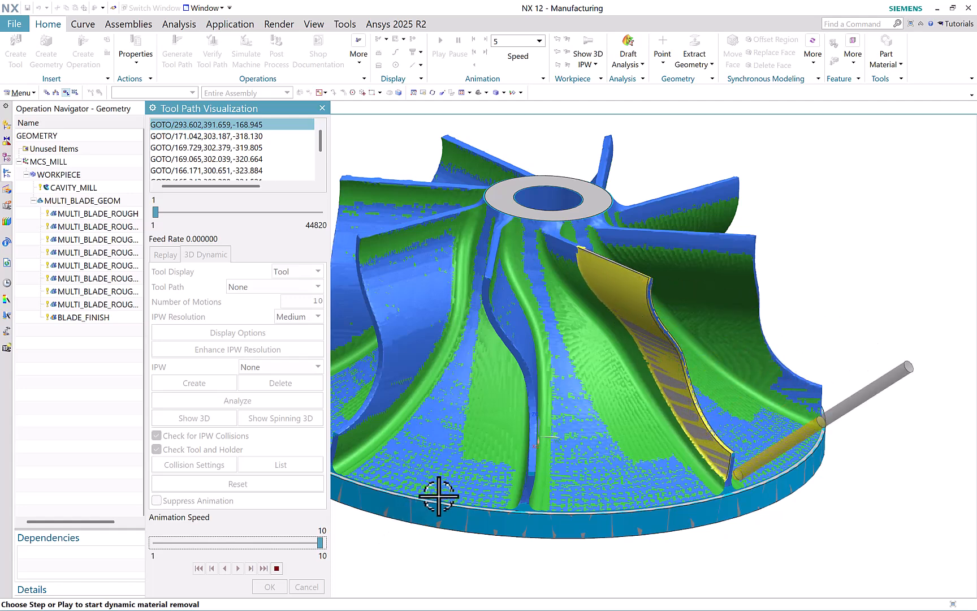
click(271, 586)
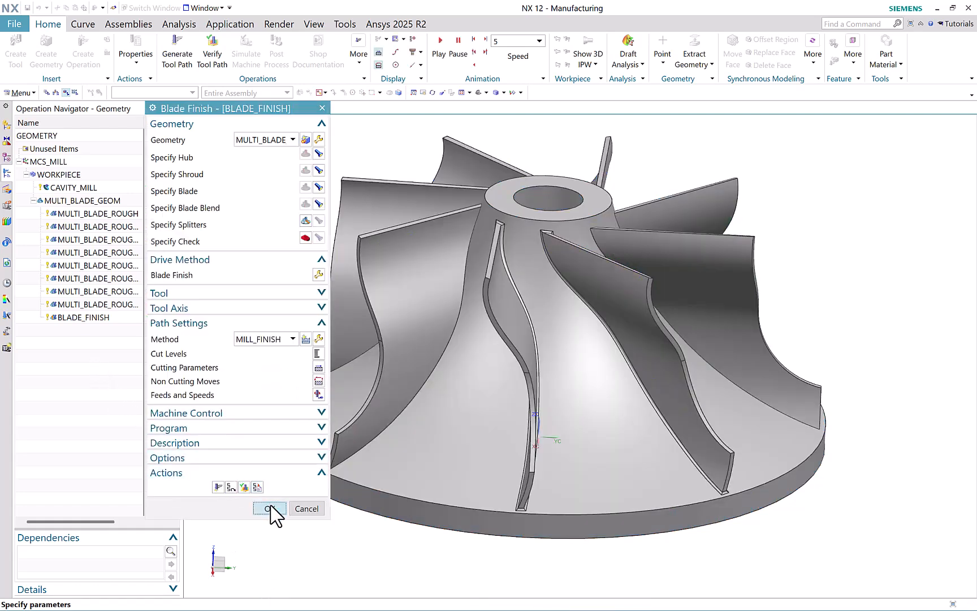
click(270, 508)
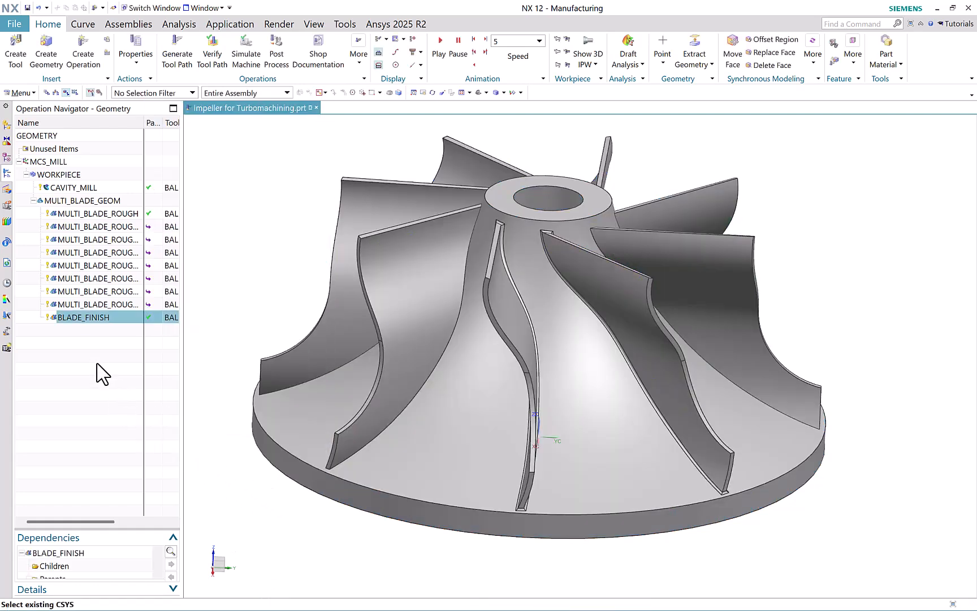
Rotate-copy BLADE_FINISH about the hub bore's centre point through 360 degrees, with 8 angle divisions and 7 non-associative copies.
right_click(91, 318)
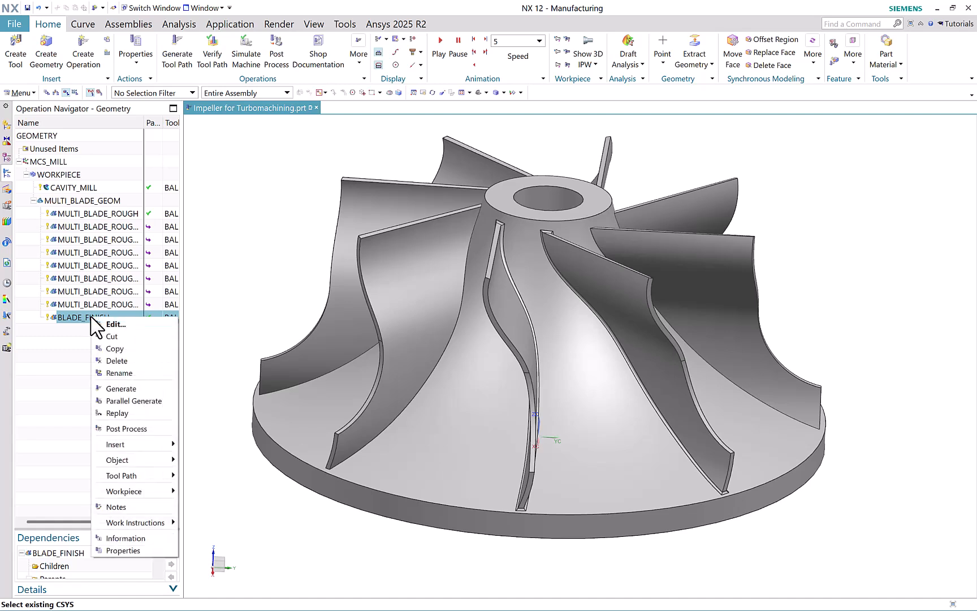
mouse_move(159, 459)
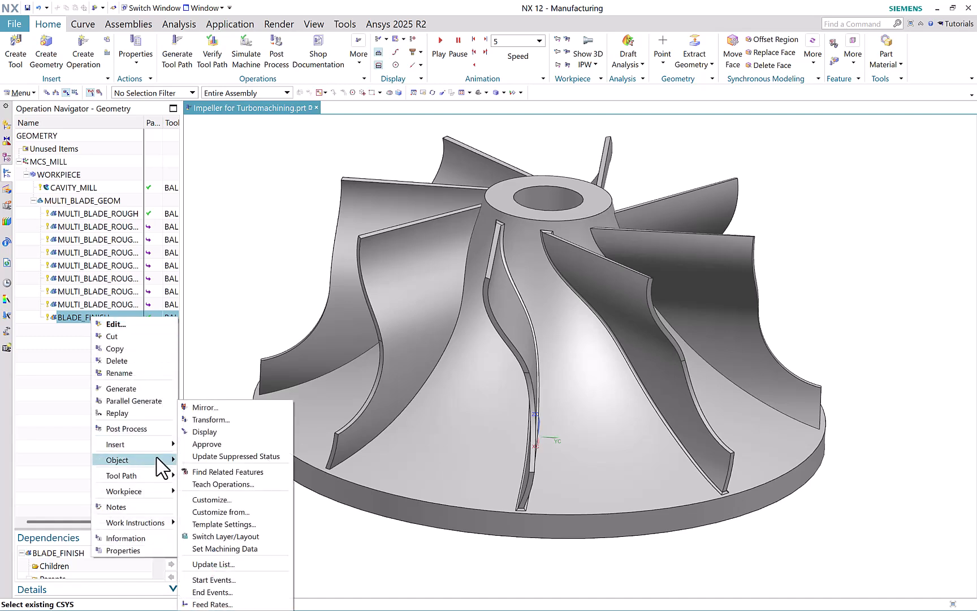
click(209, 420)
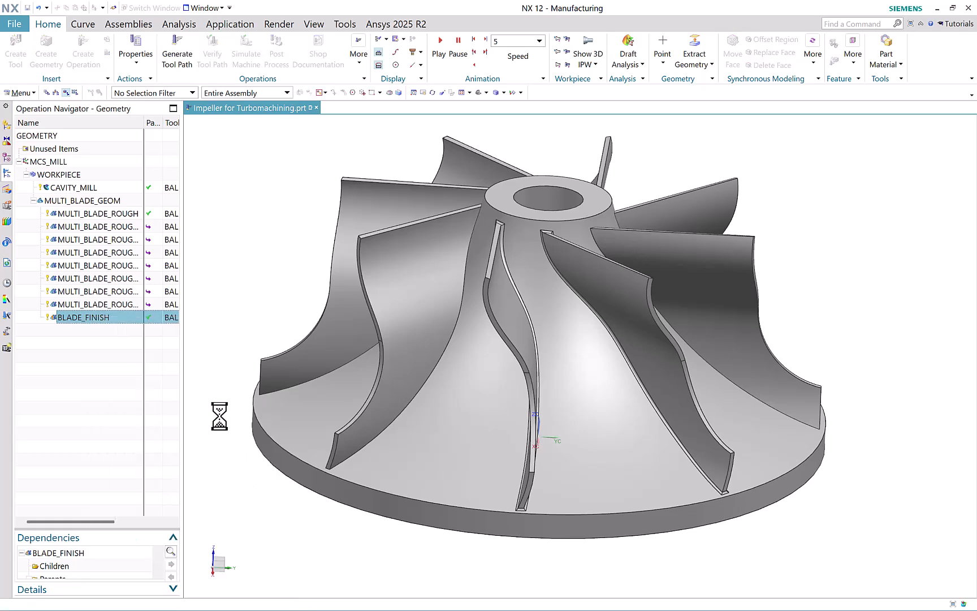
scroll(392, 461, down, 2)
middle_drag(229, 379, 245, 382)
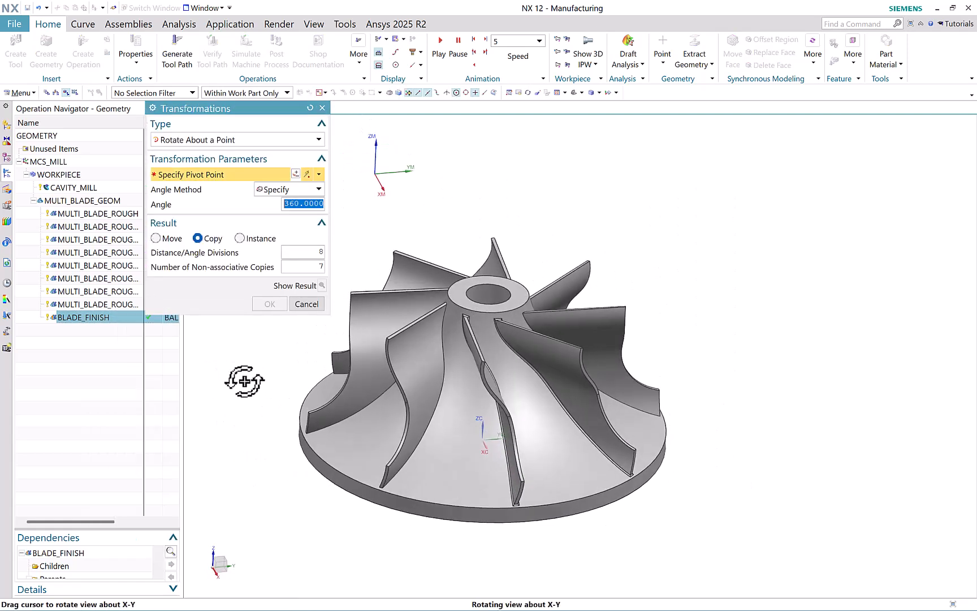
click(462, 299)
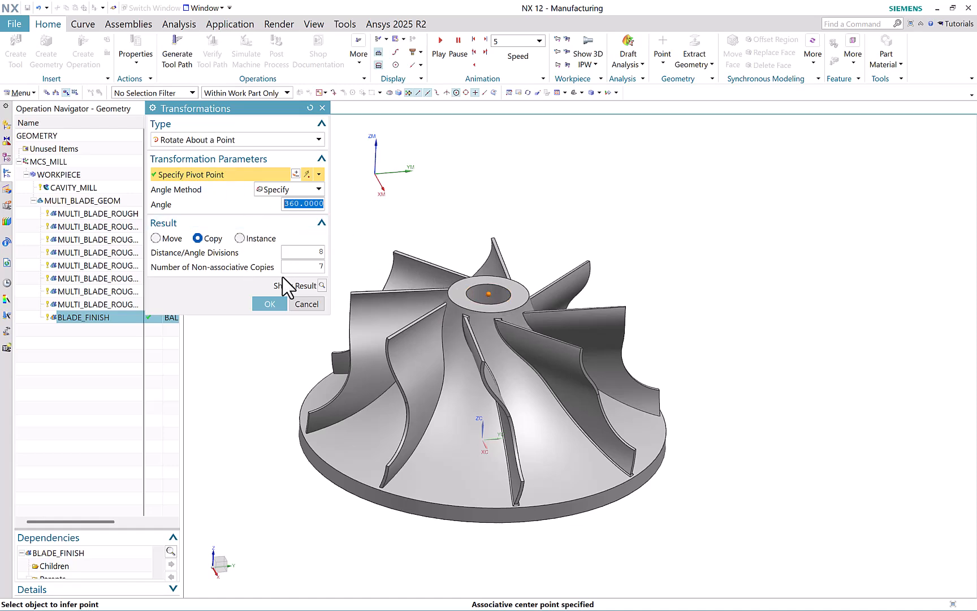
click(269, 304)
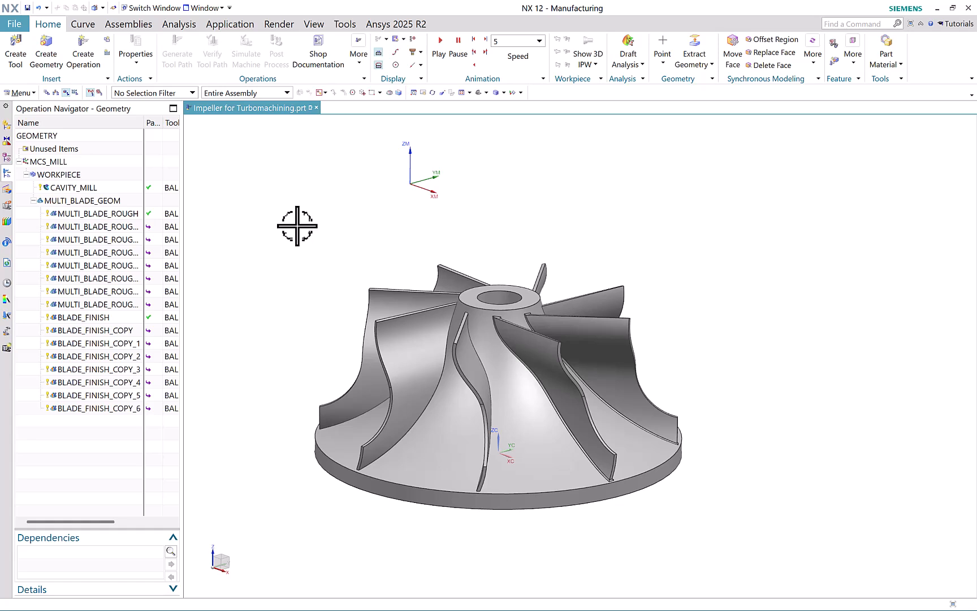
Create a fine ball mill tool with ball diameter 1, length 200 and flute length 100.
click(15, 47)
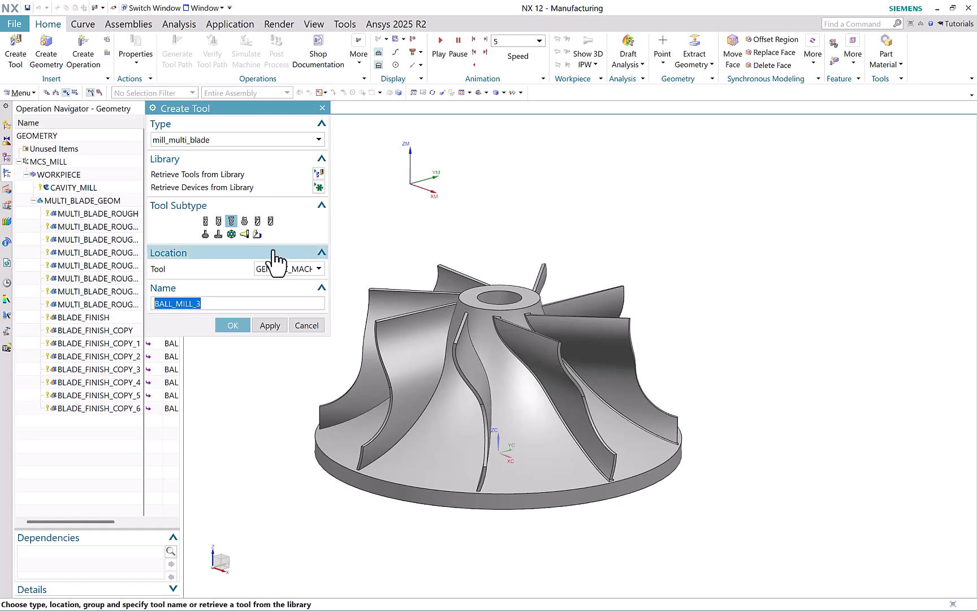
click(233, 325)
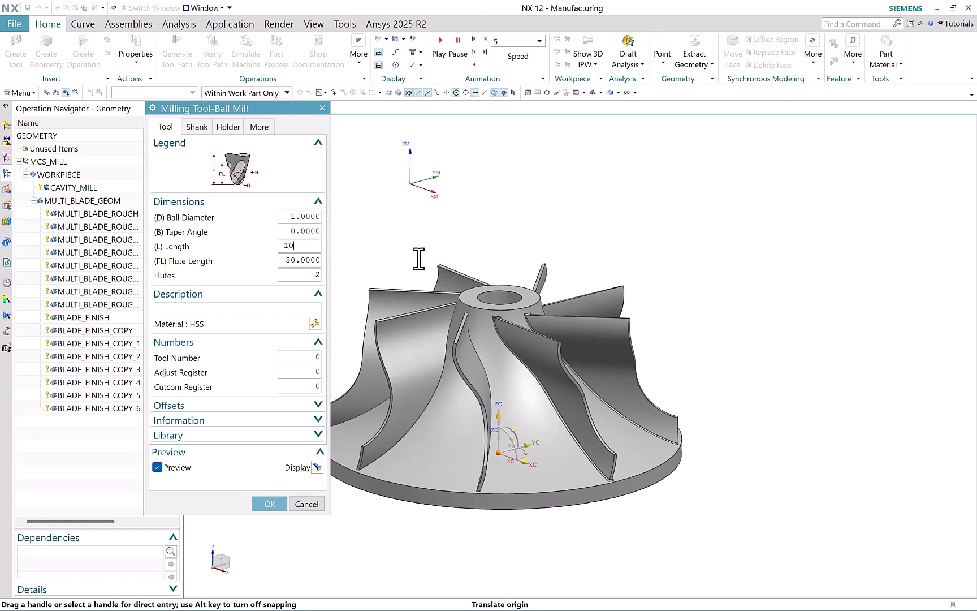
key(Return)
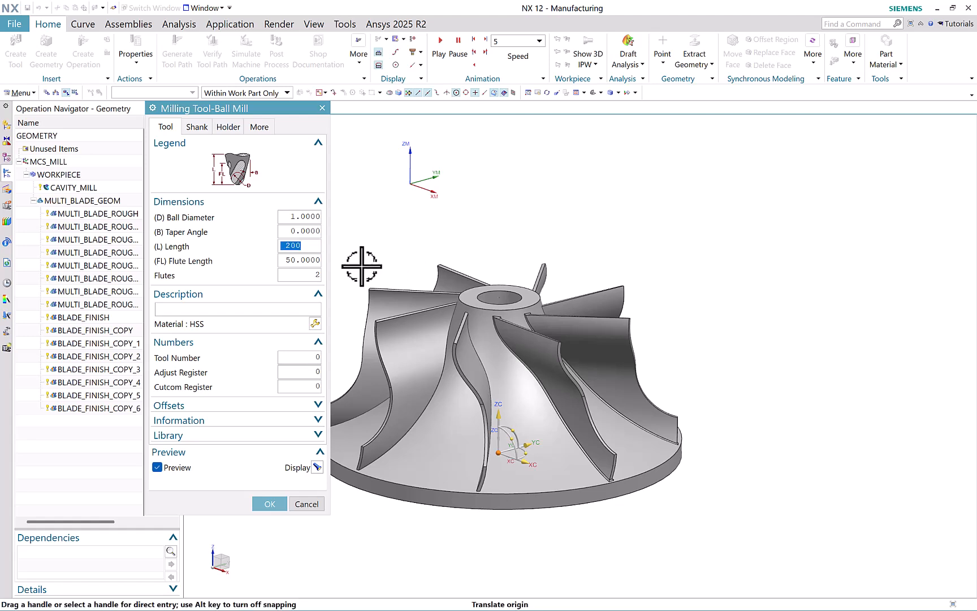
key(Tab)
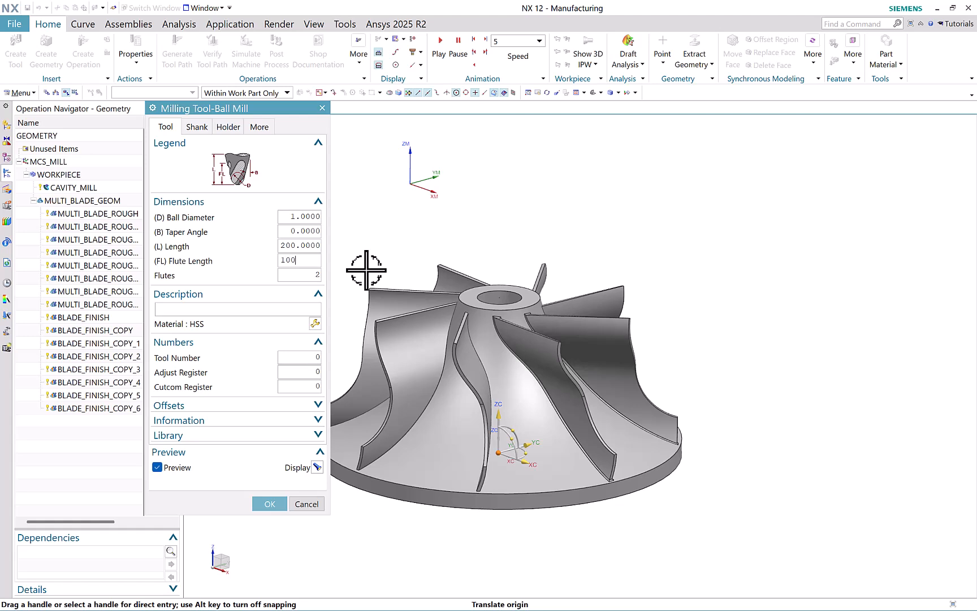
click(269, 504)
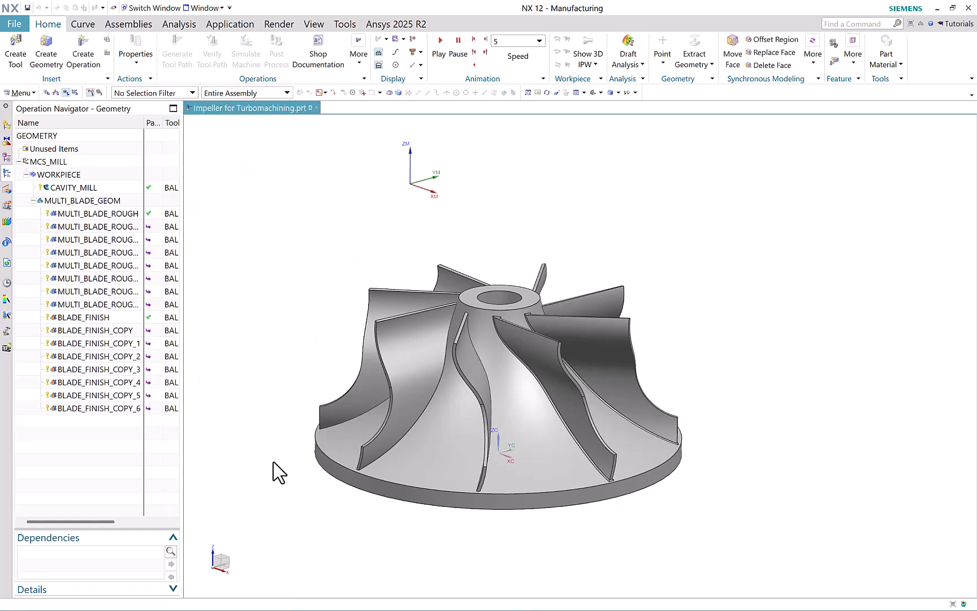
Create a Blend Finish operation that uses the BALL_MILL_3 tool and the MILL_FINISH method.
click(83, 51)
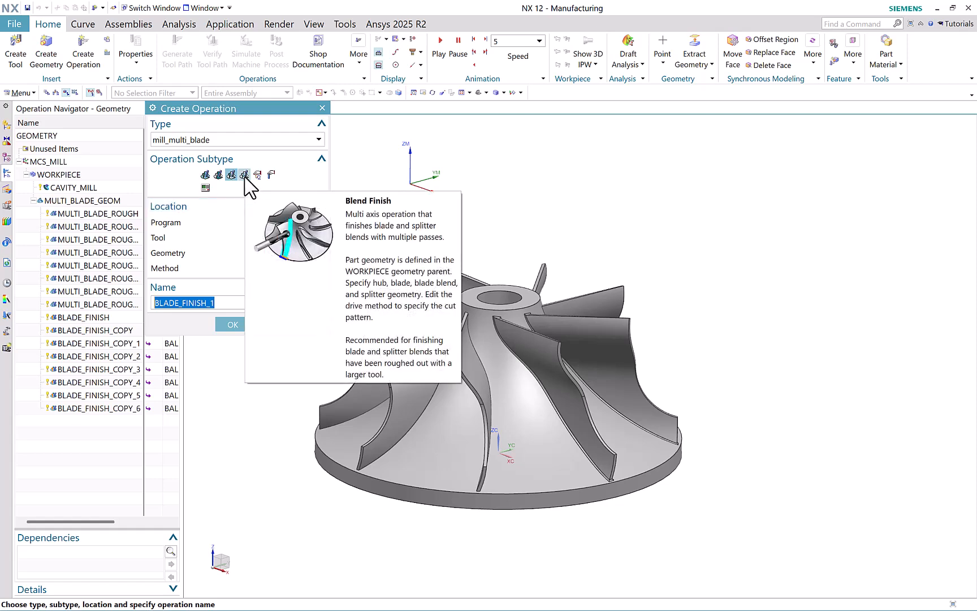
click(244, 174)
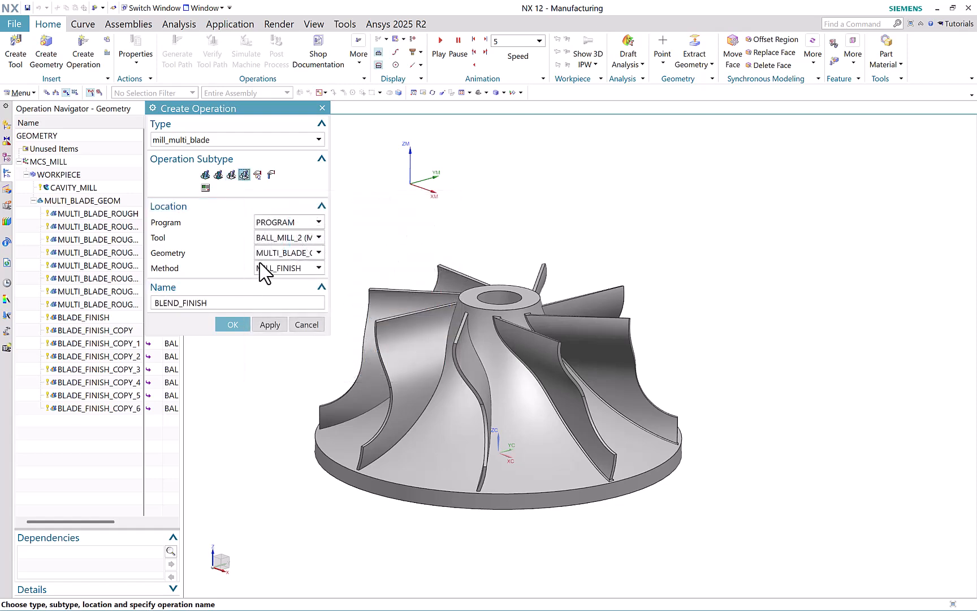
click(277, 237)
click(282, 288)
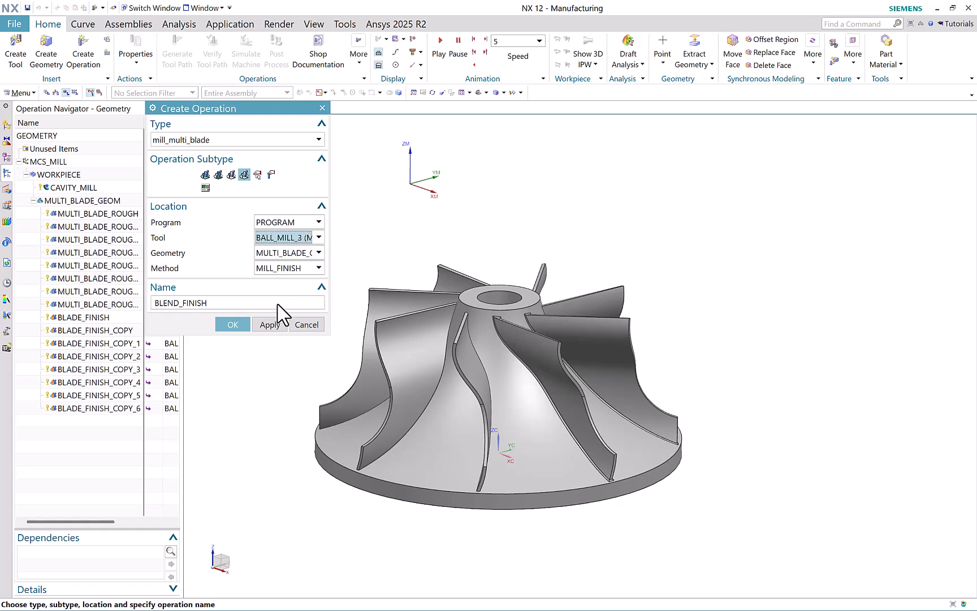
click(233, 324)
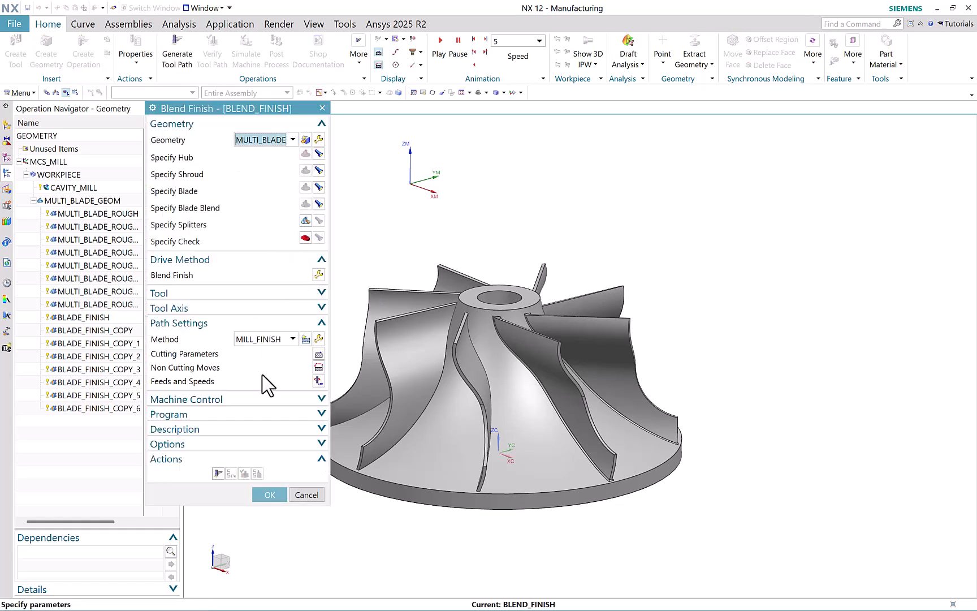
Generate the blend finishing tool path, run its 3D Dynamic material removal verification to the end, and inspect the machined blade blends.
click(218, 473)
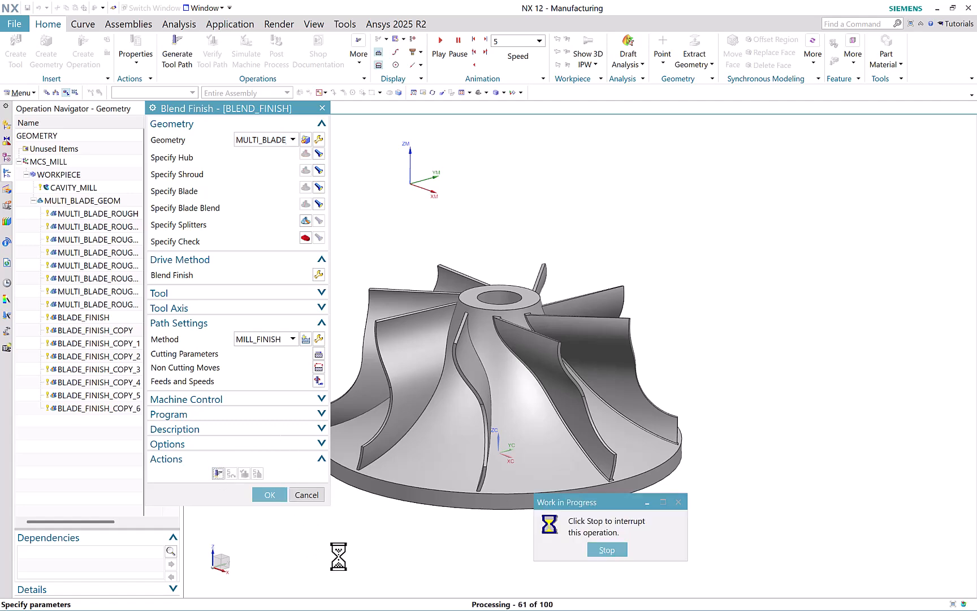
click(245, 473)
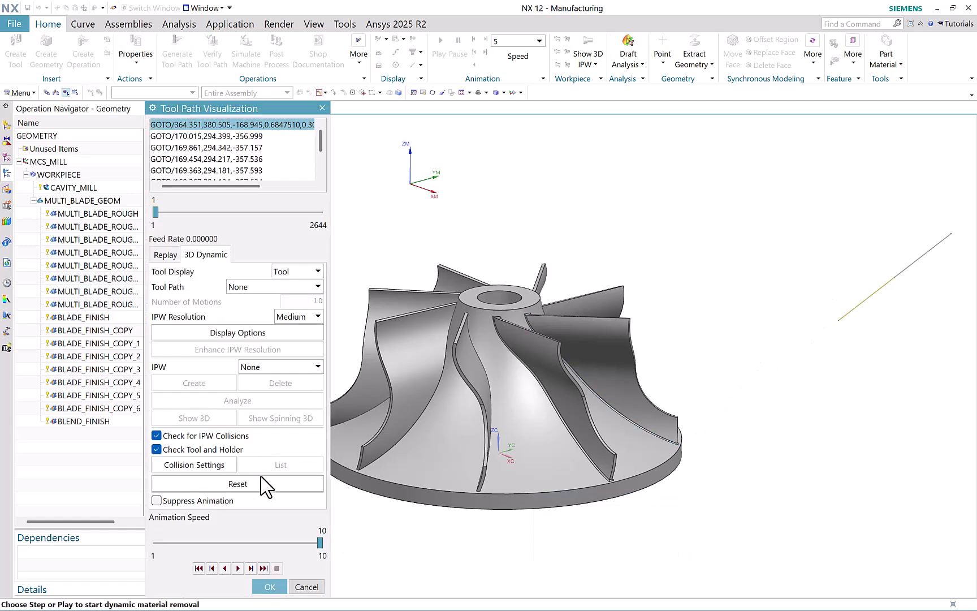
click(264, 568)
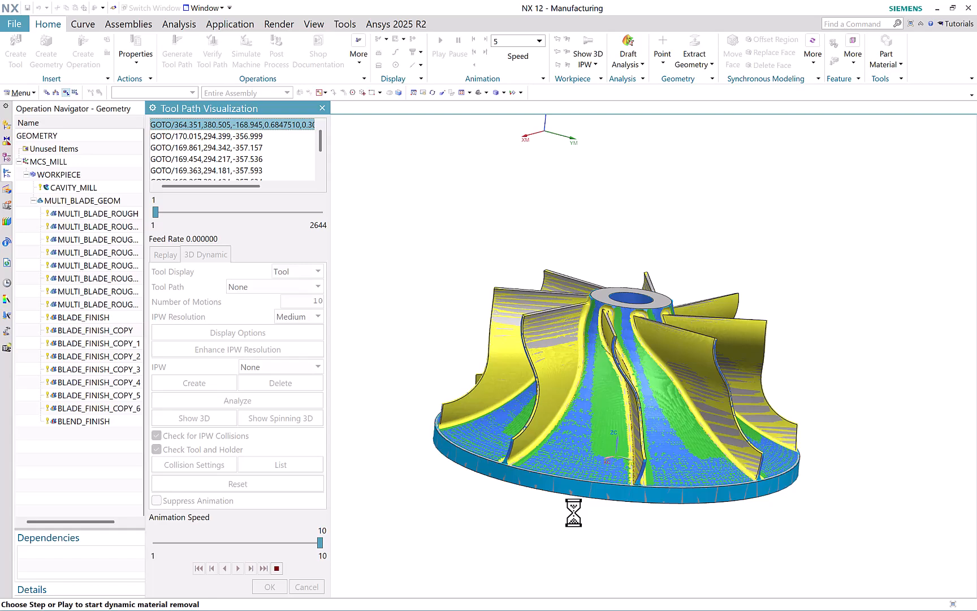
middle_drag(562, 506, 590, 502)
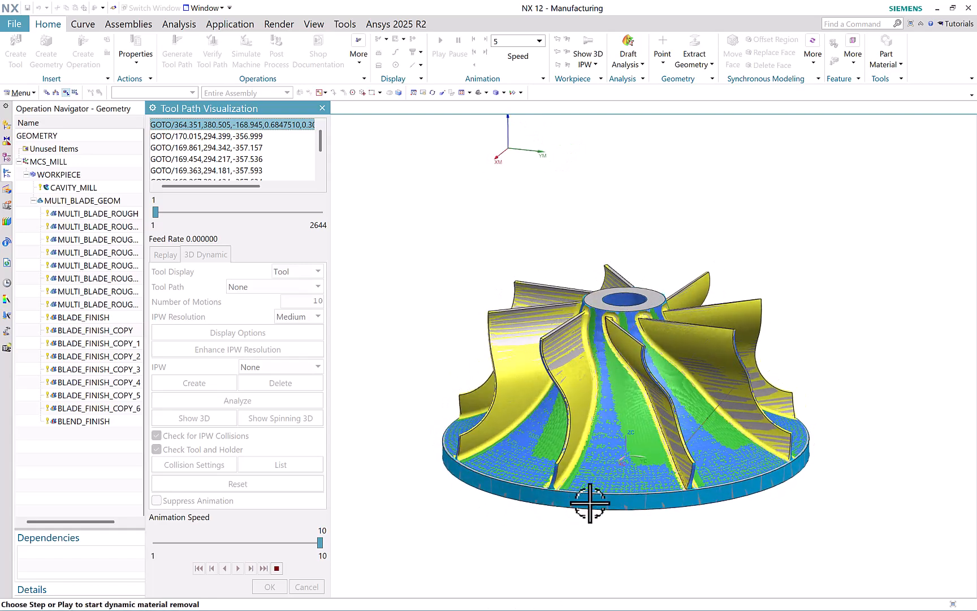
scroll(683, 506, up, 6)
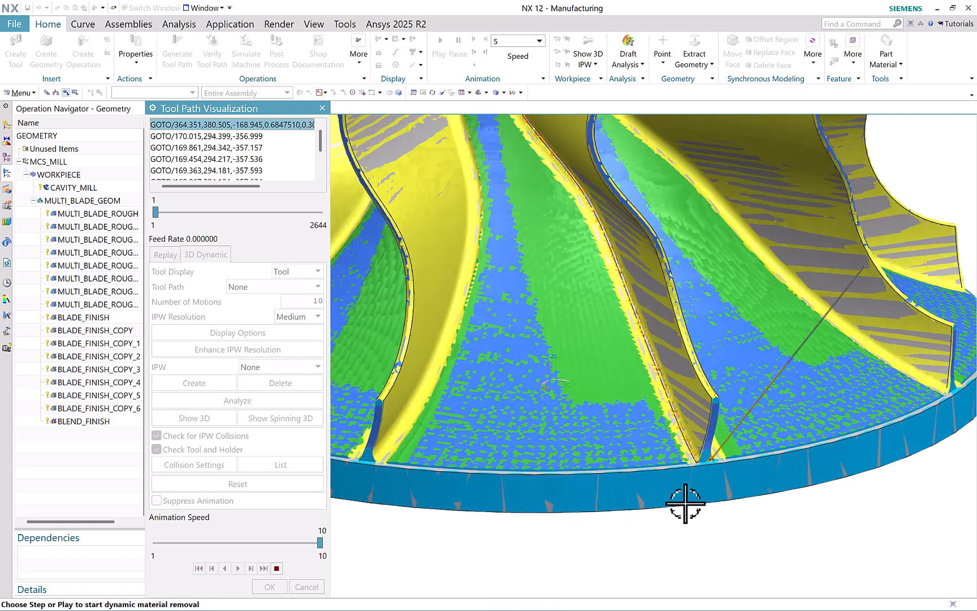
scroll(686, 495, down, 3)
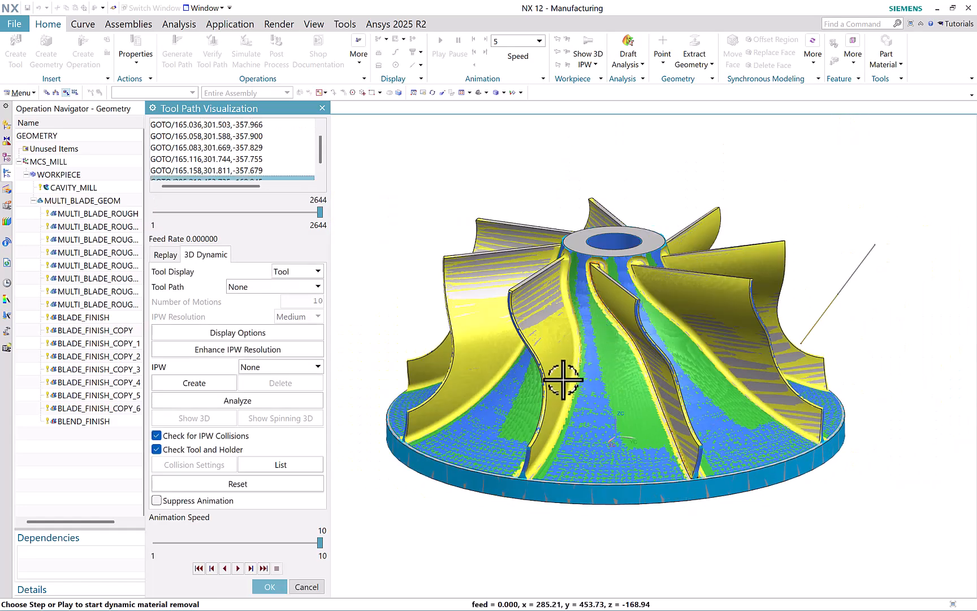
mouse_move(563, 379)
middle_down()
mouse_move(572, 382)
mouse_move(558, 392)
mouse_move(579, 371)
middle_up()
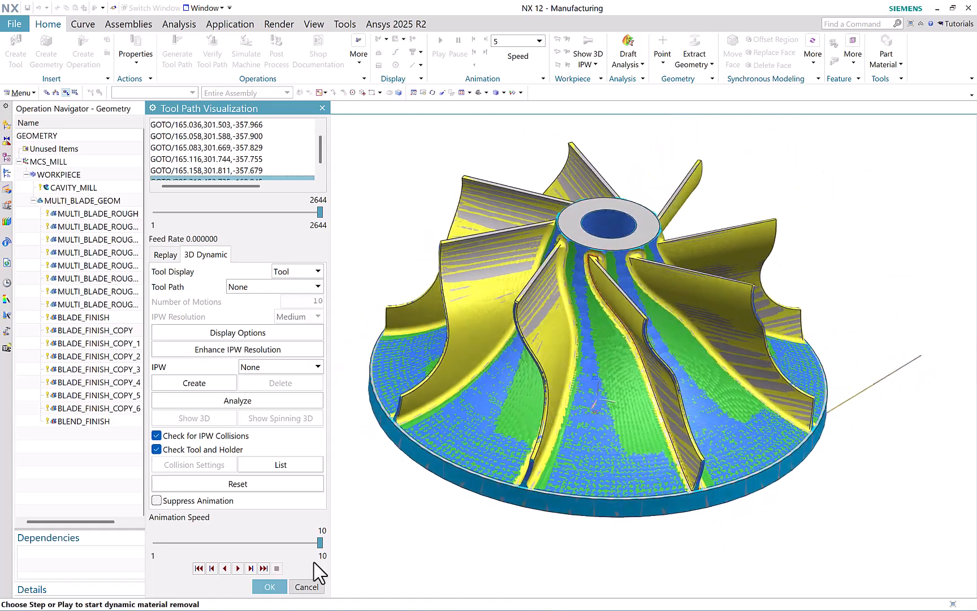
Close the blend verification and accept the BLEND_FINISH operation with its generated tool path.
click(270, 587)
double_click(64, 421)
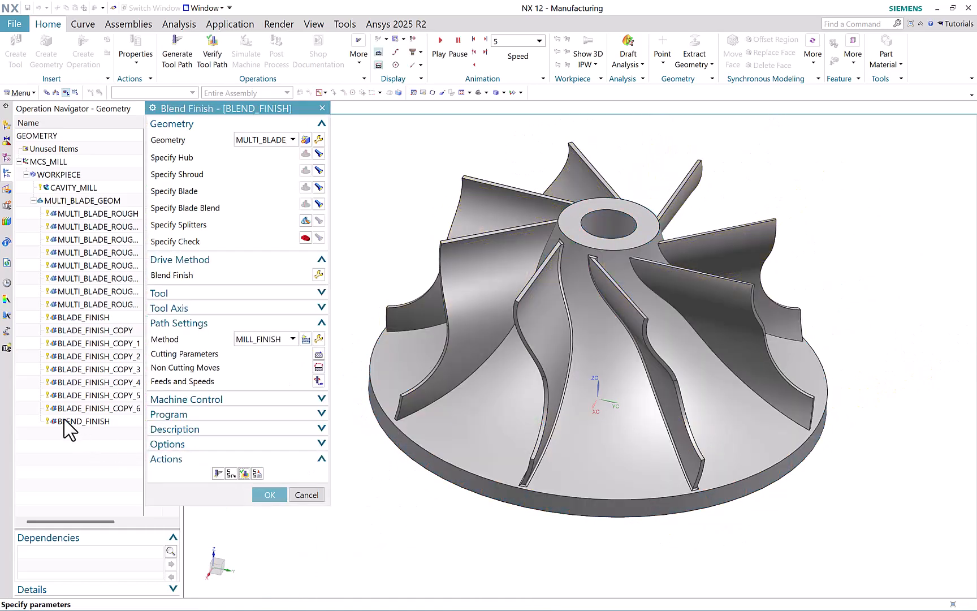
click(272, 495)
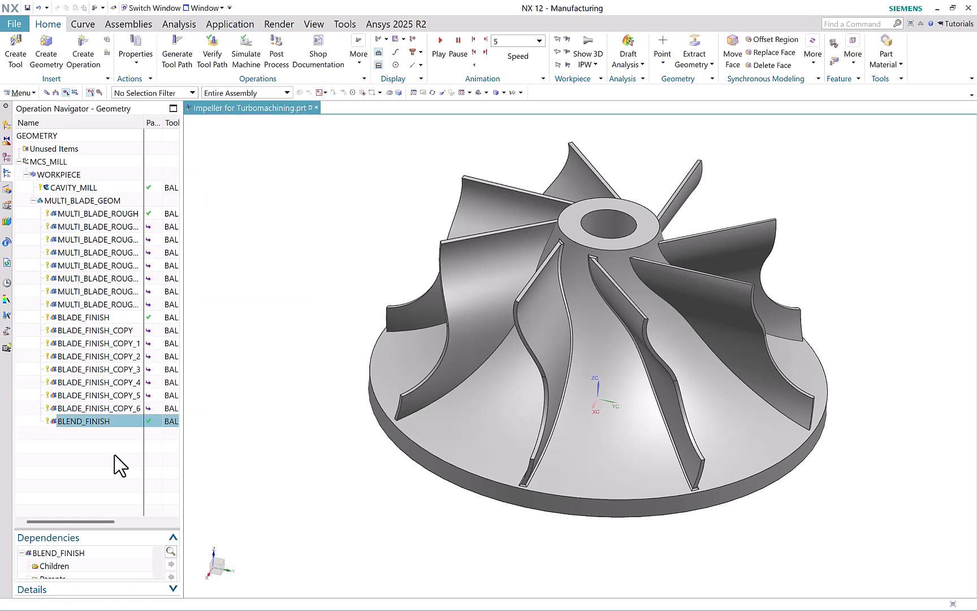
Rotate-copy BLEND_FINISH about the hub bore's centre point through 360 degrees, with 8 angle divisions and 7 non-associative copies.
right_click(87, 424)
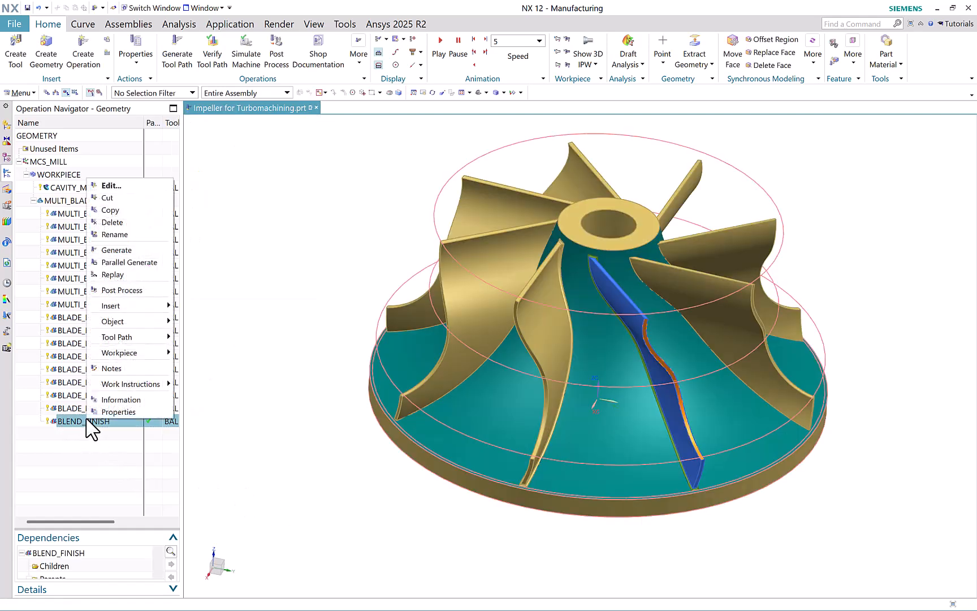
mouse_move(124, 323)
click(221, 333)
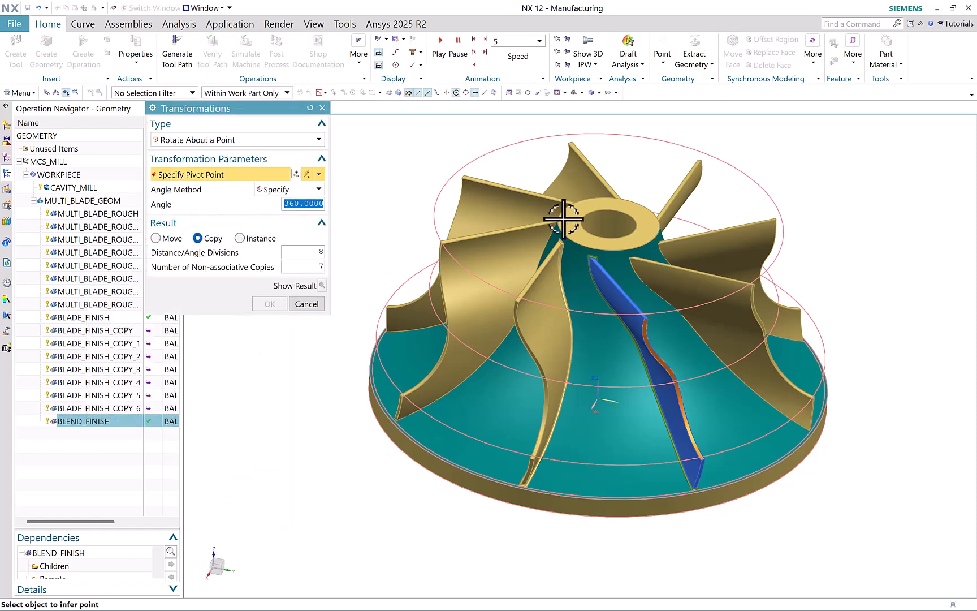
click(577, 232)
click(270, 305)
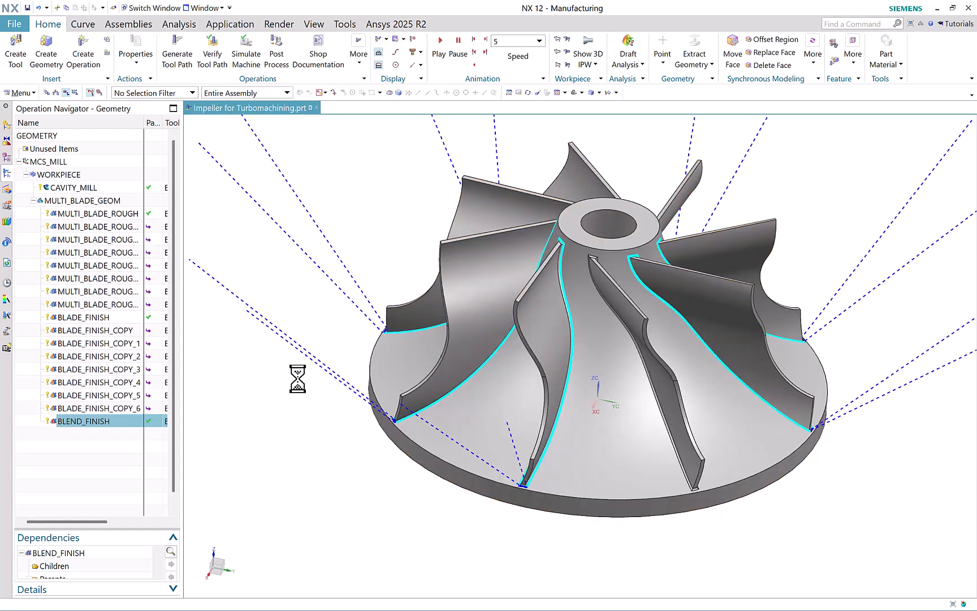
drag(176, 285, 175, 325)
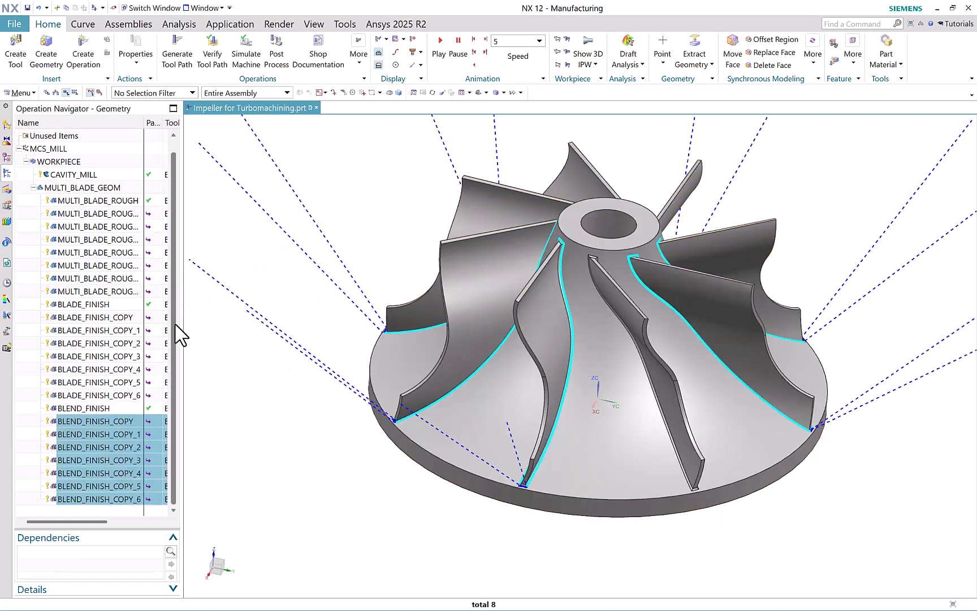
scroll(322, 382, down, 2)
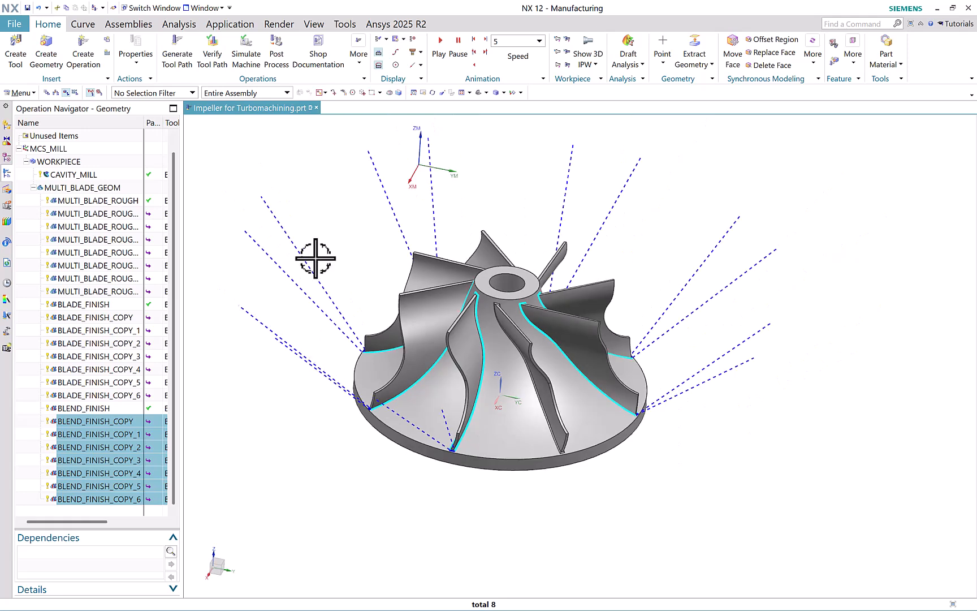
scroll(316, 258, up, 2)
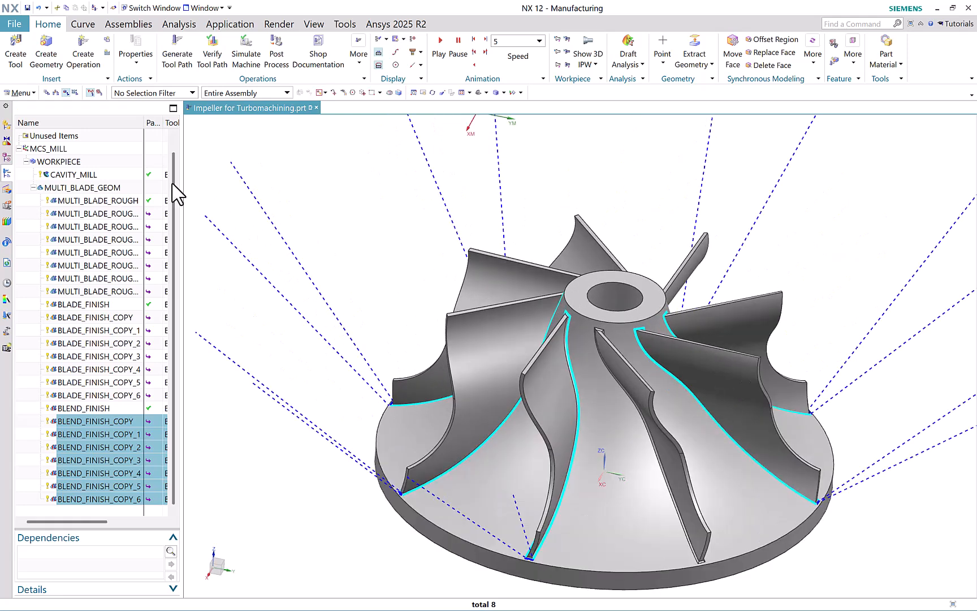
click(84, 48)
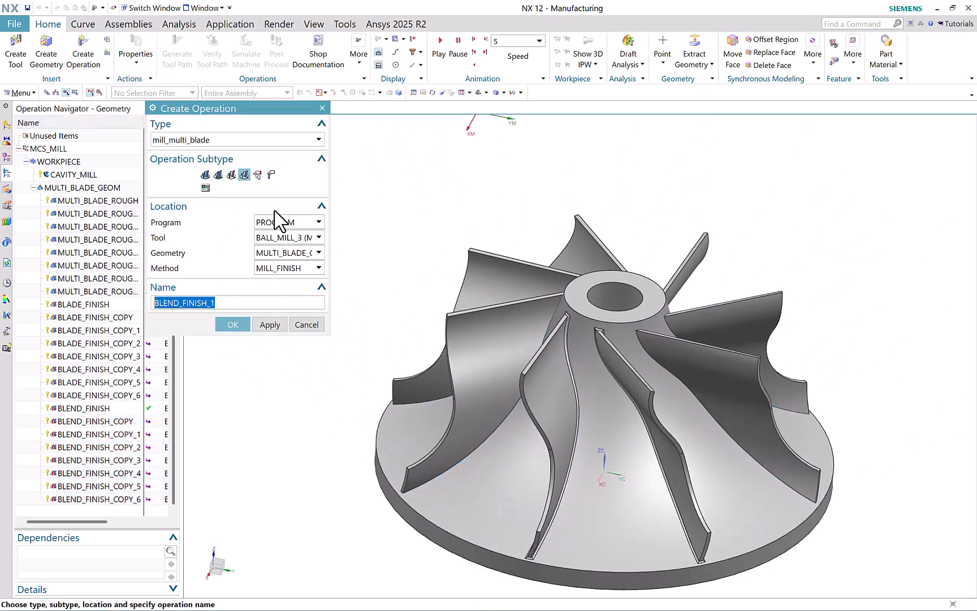
click(288, 238)
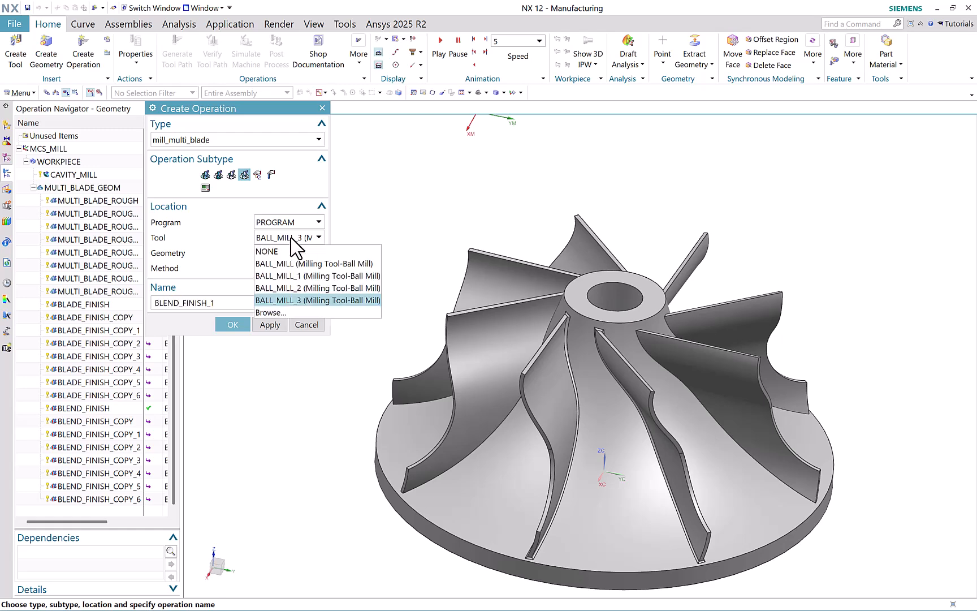
click(292, 288)
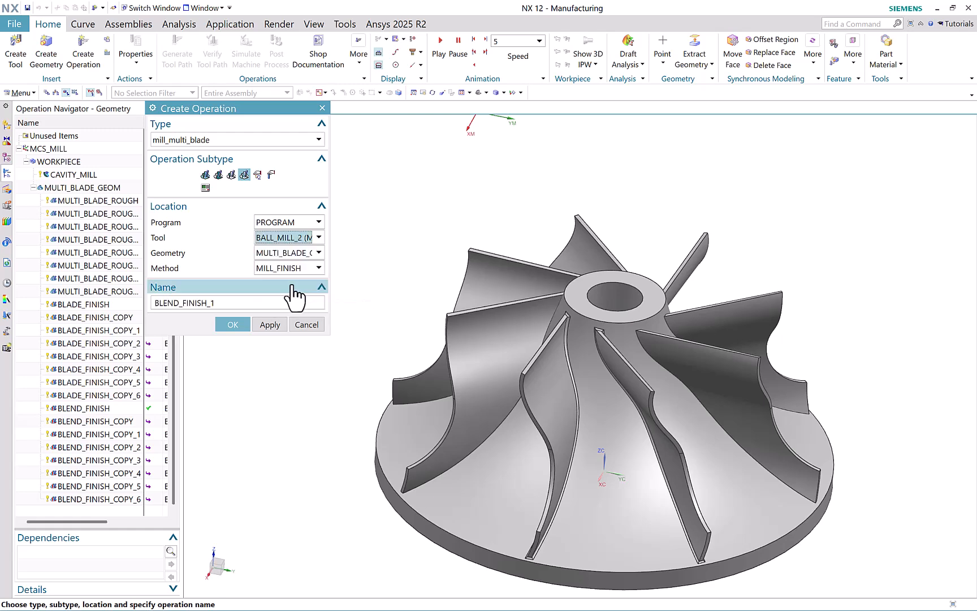
click(232, 324)
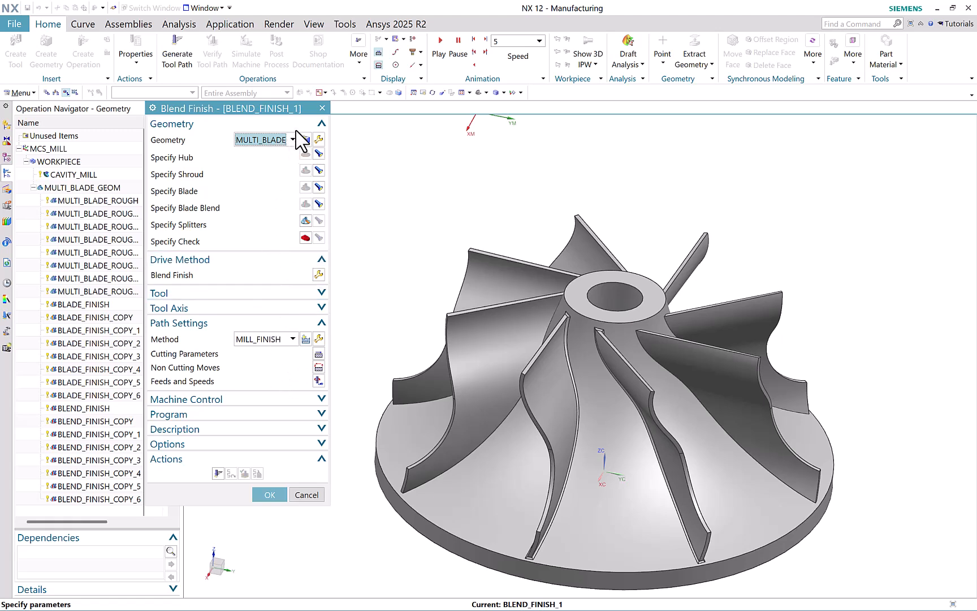
click(322, 108)
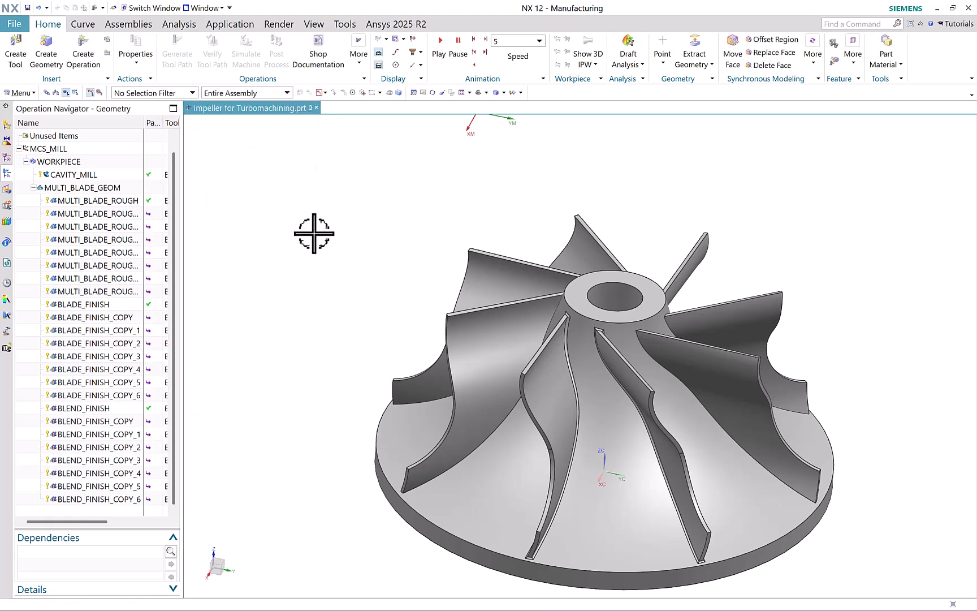
Create a Hub Finish operation named HUB_FINISH that uses the BALL_MILL_2 tool and the MILL_FINISH method.
click(82, 54)
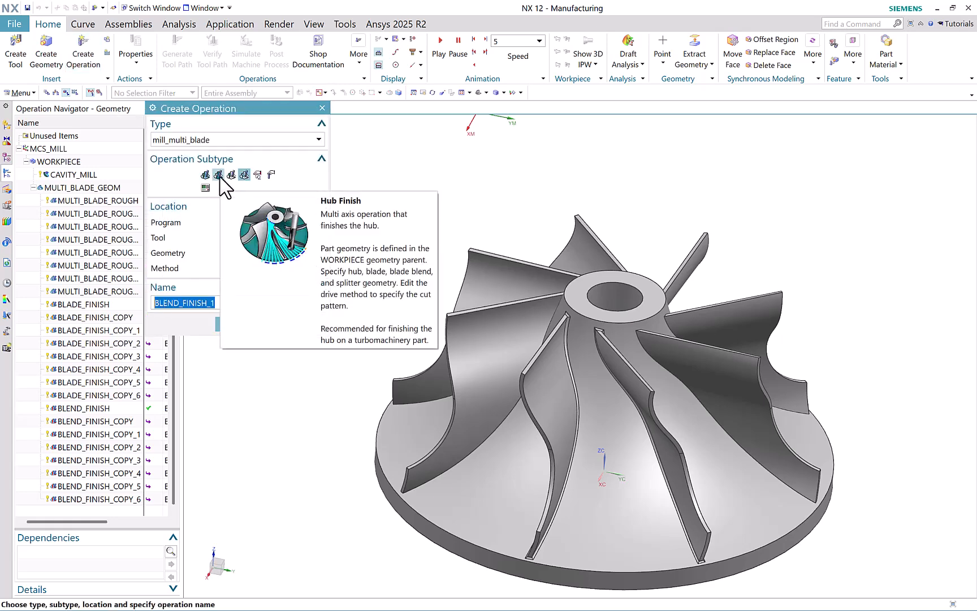
click(219, 174)
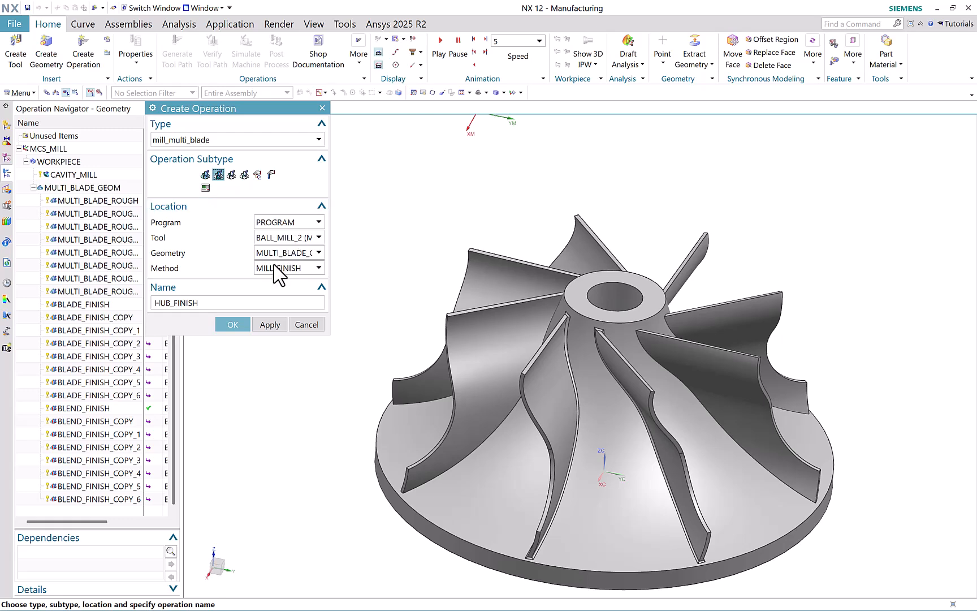
click(284, 235)
click(339, 238)
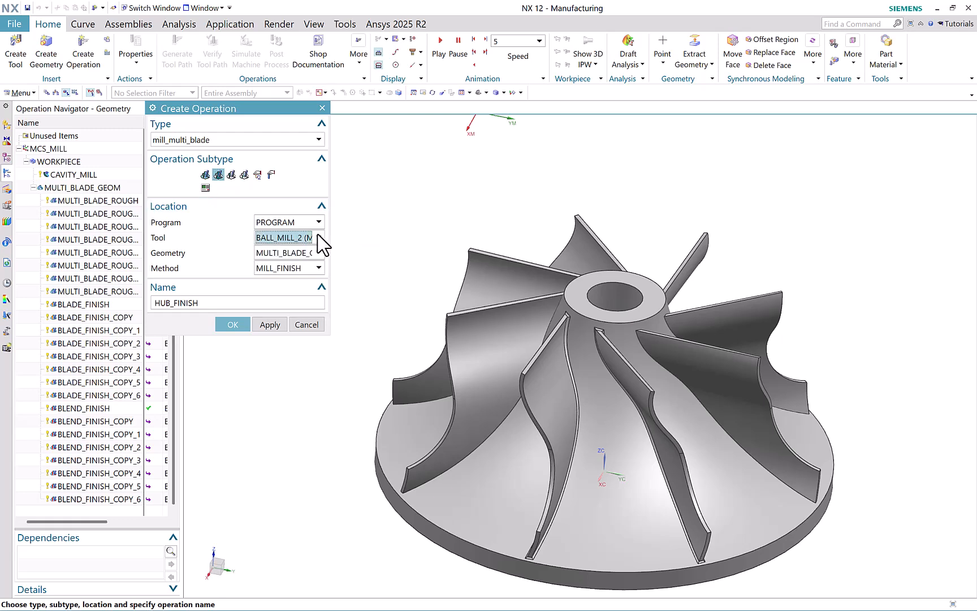
click(318, 236)
click(309, 289)
click(240, 323)
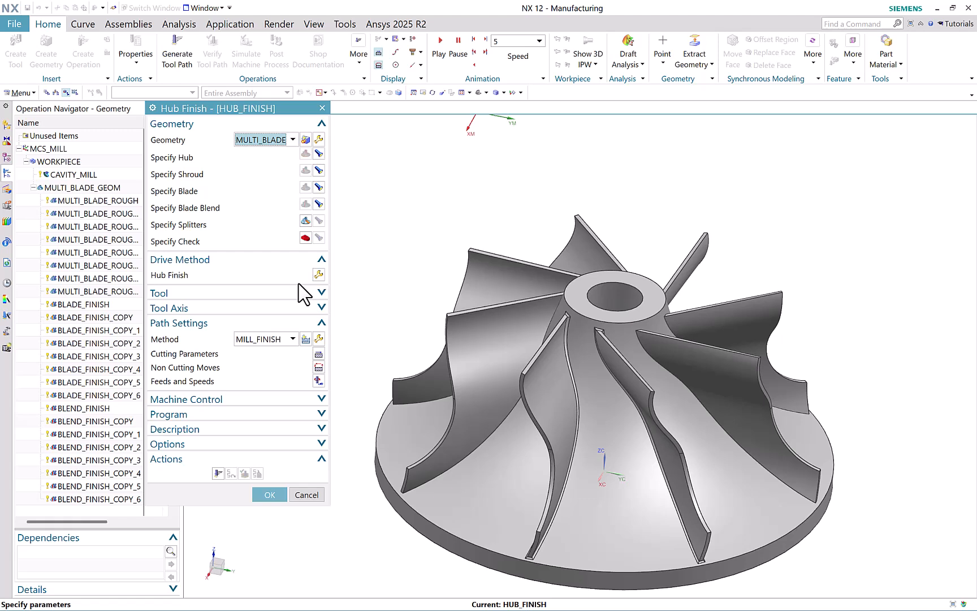
Generate the hub finishing tool path, verify its material removal in 3D Dynamic, and accept the operation.
click(217, 473)
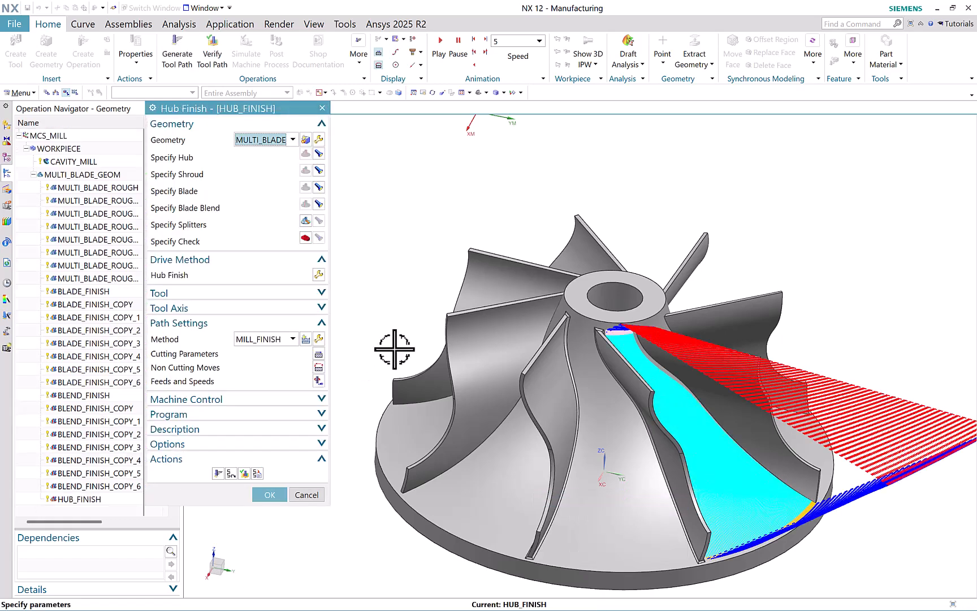
middle_drag(394, 349, 334, 356)
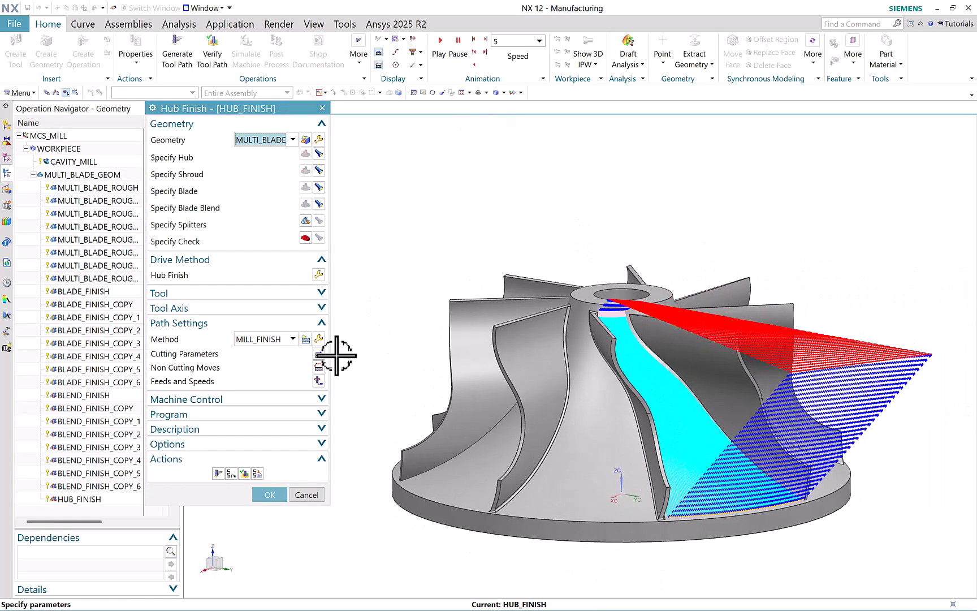
click(244, 473)
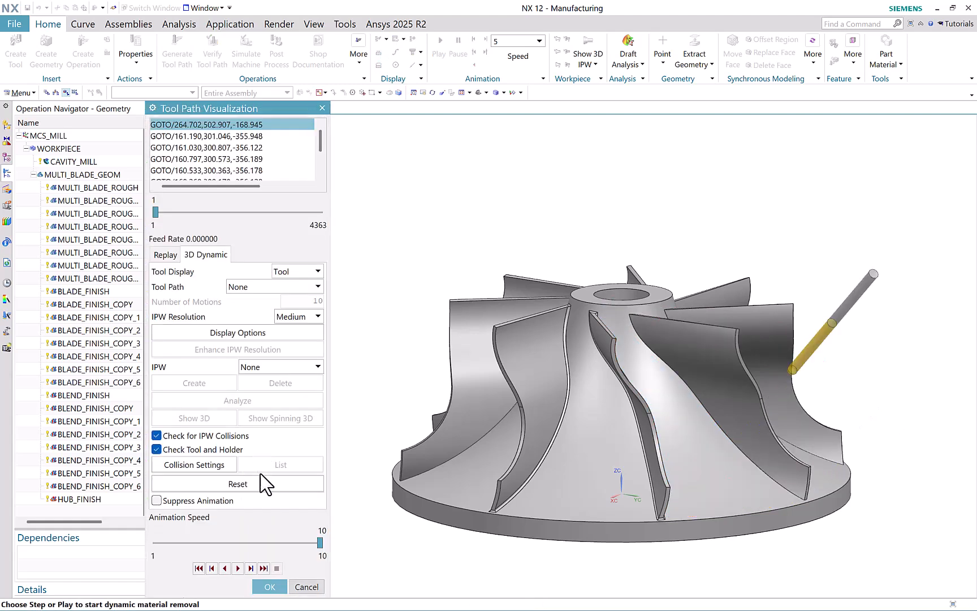
click(238, 568)
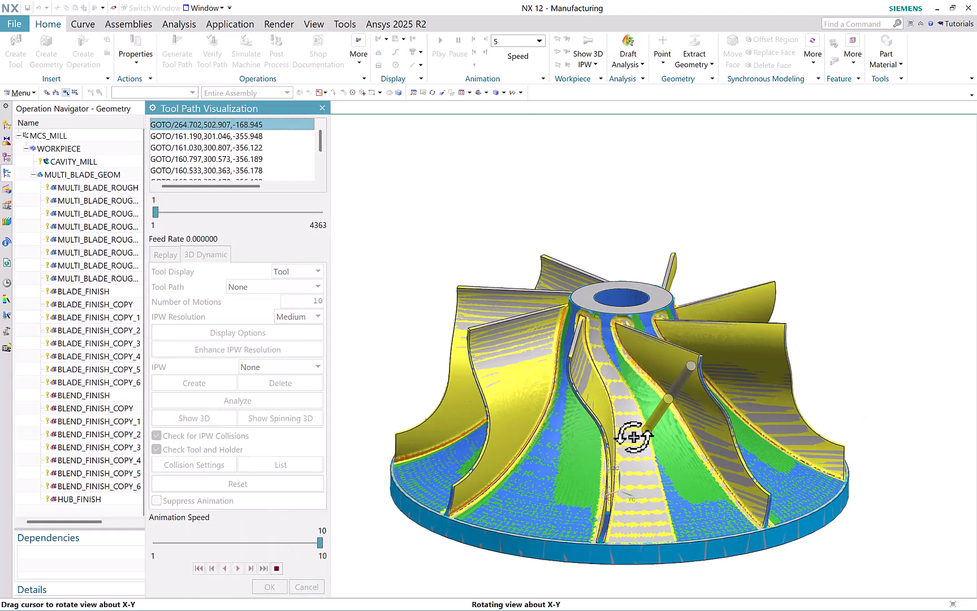
click(263, 585)
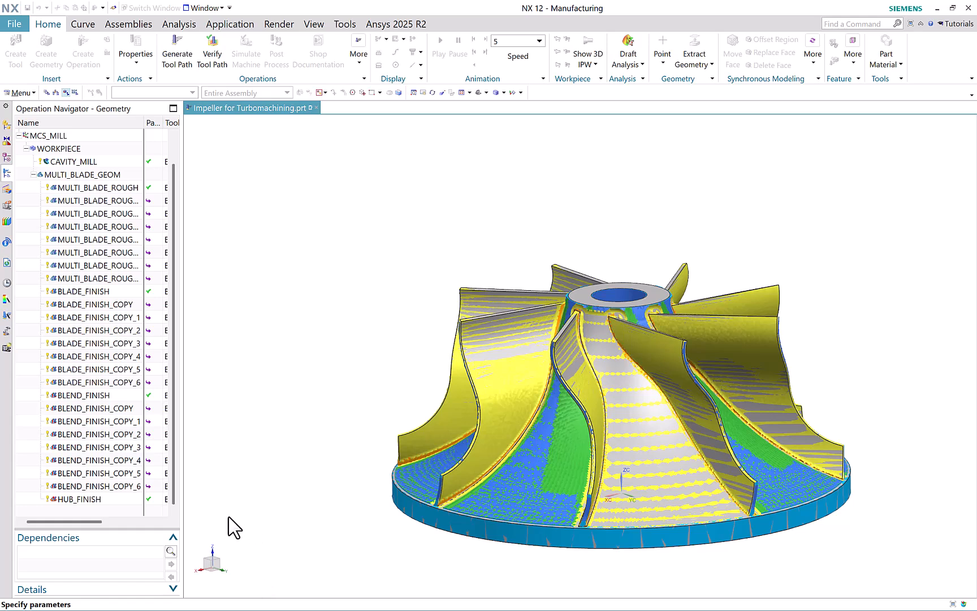
click(270, 494)
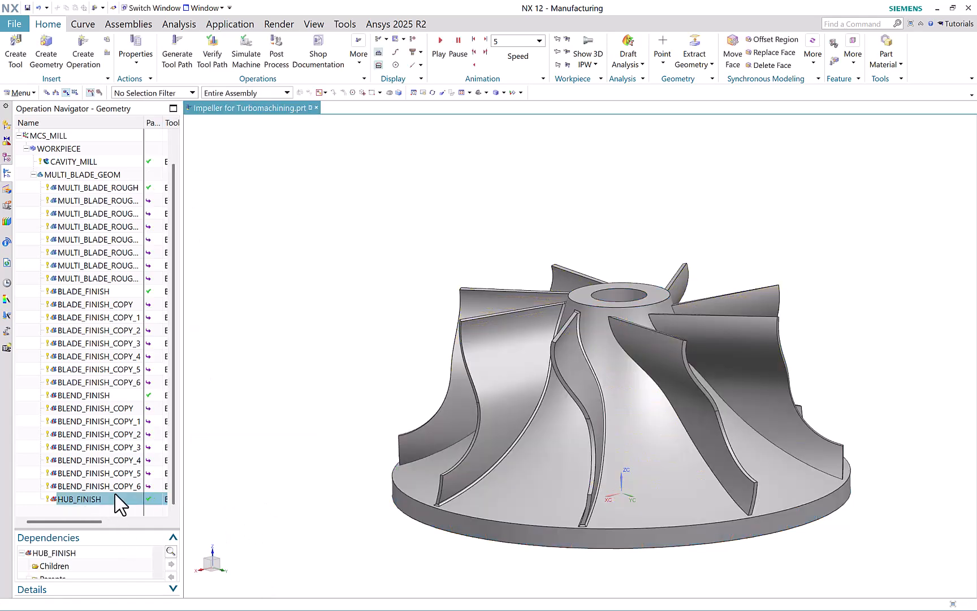
Rotate-copy HUB_FINISH about the hub bore's centre point through 360 degrees, with 8 angle divisions and 7 non-associative copies.
right_click(85, 499)
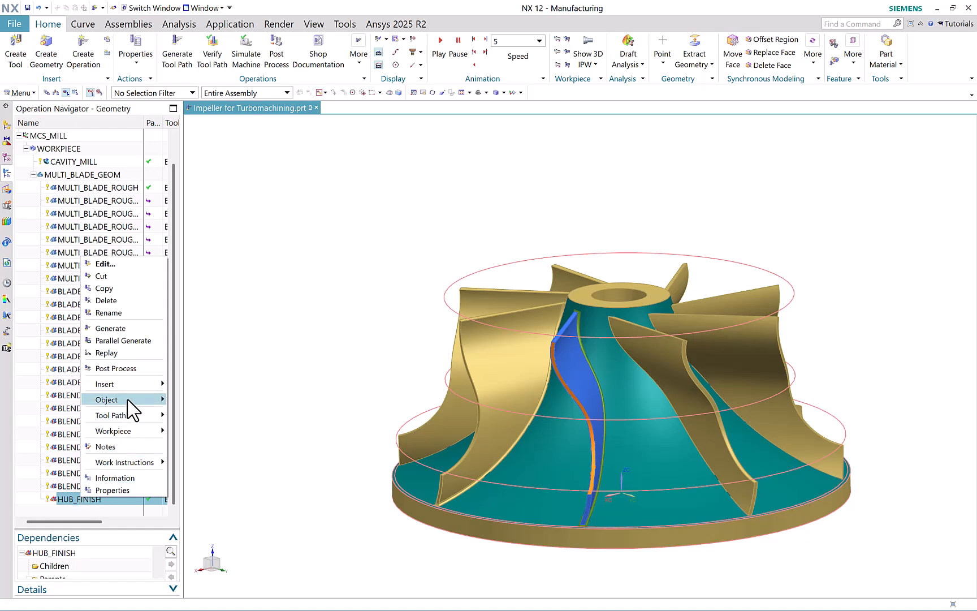
mouse_move(128, 400)
click(201, 413)
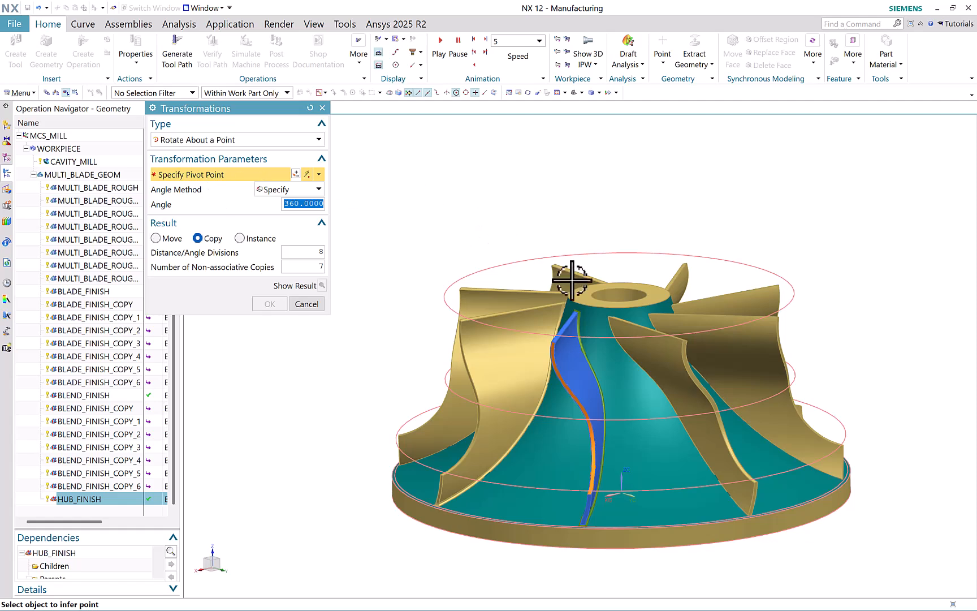
click(573, 298)
click(267, 306)
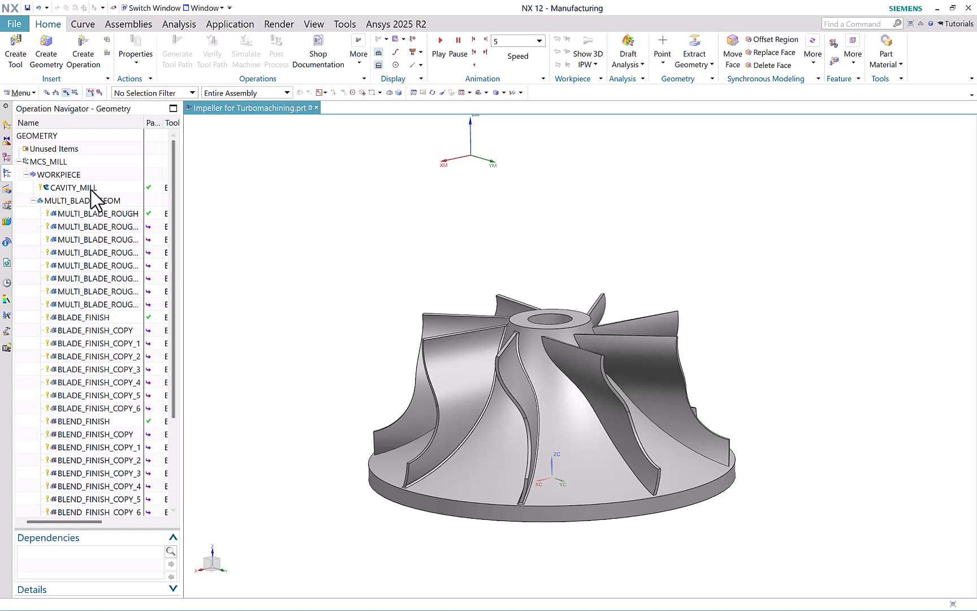
Run a combined 3D Dynamic material removal verification of all operations from CAVITY_MILL through HUB_FINISH_COPY_6.
click(96, 189)
scroll(136, 407, down, 3)
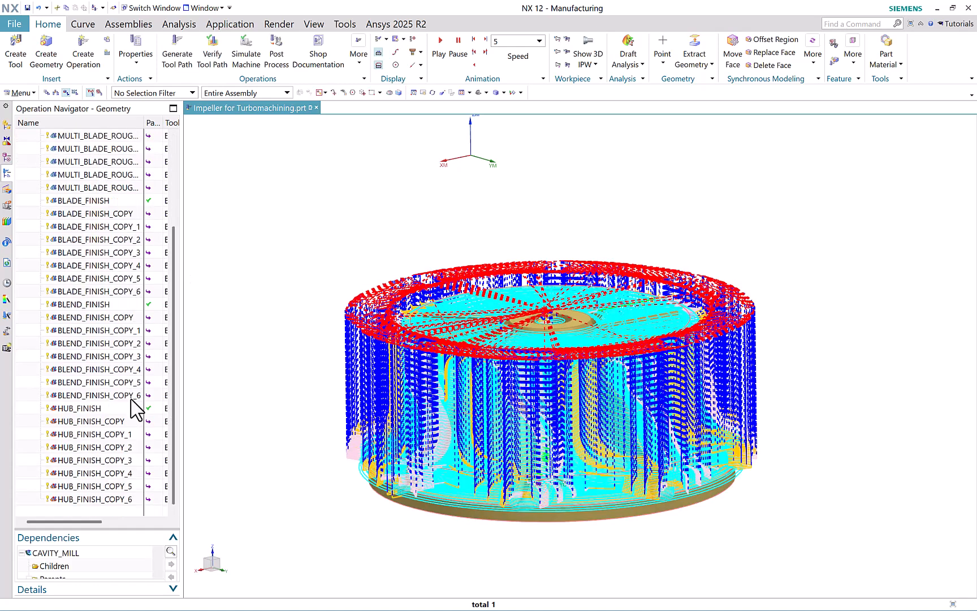
shift+click(114, 501)
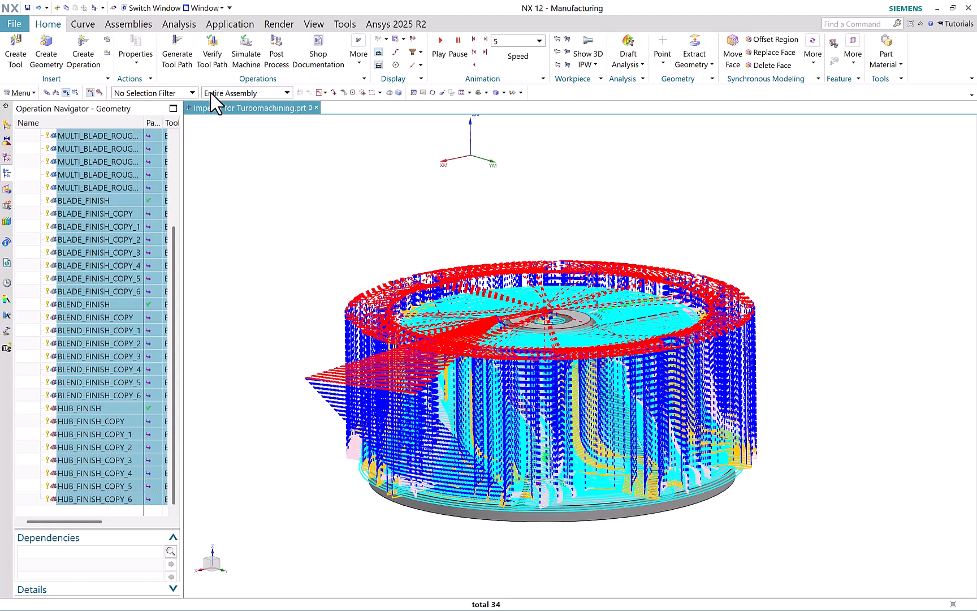
click(215, 57)
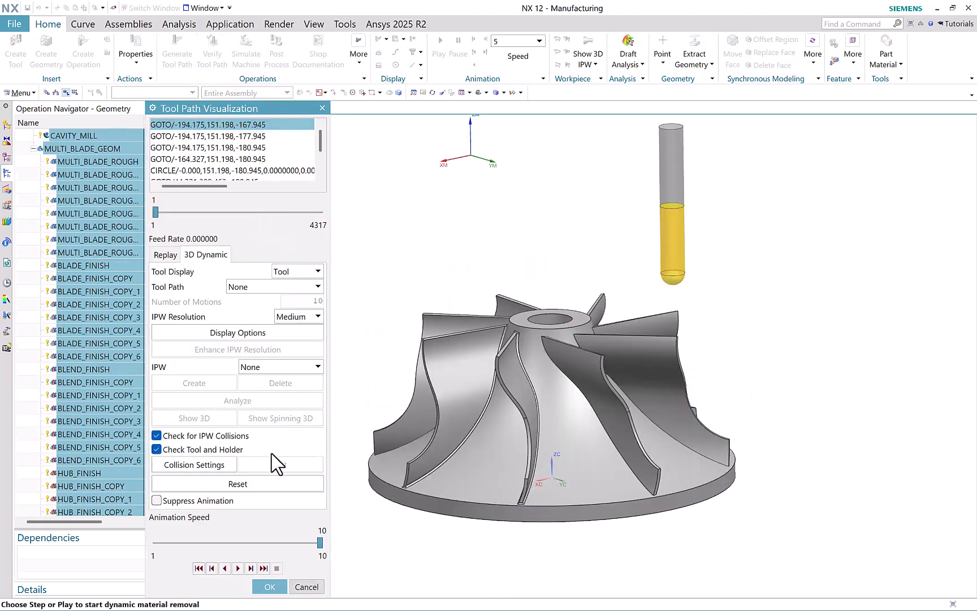
click(237, 569)
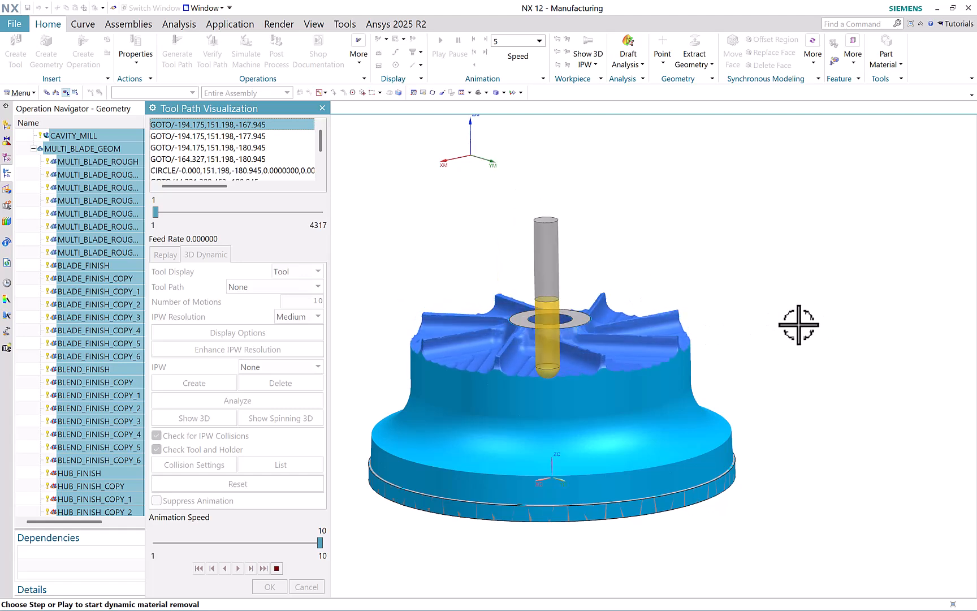
Examine the simulated roughing and the blade, blend and hub finishing from several sides until the verification reaches its end.
scroll(425, 389, down, 2)
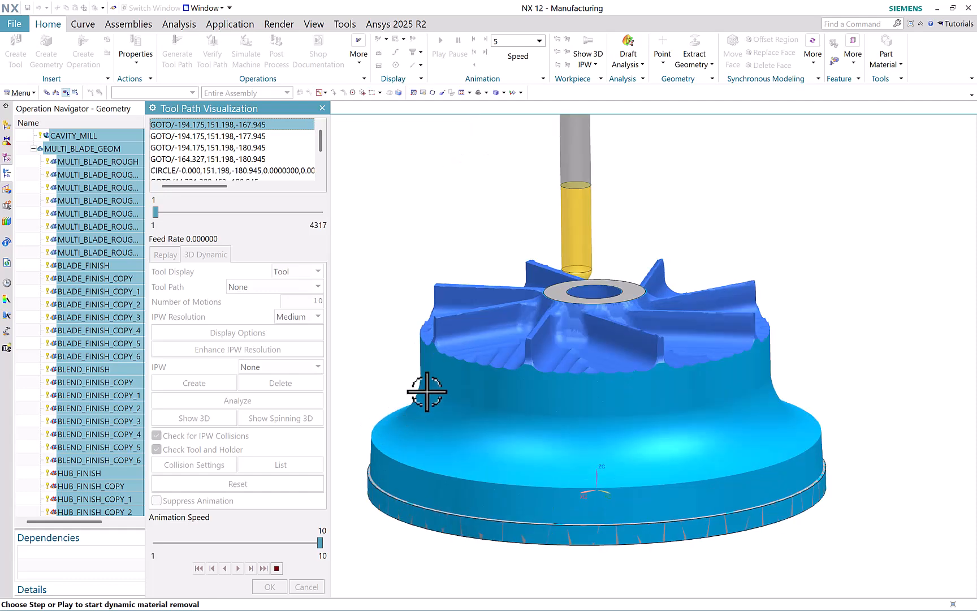
scroll(377, 399, up, 3)
middle_drag(404, 437, 402, 434)
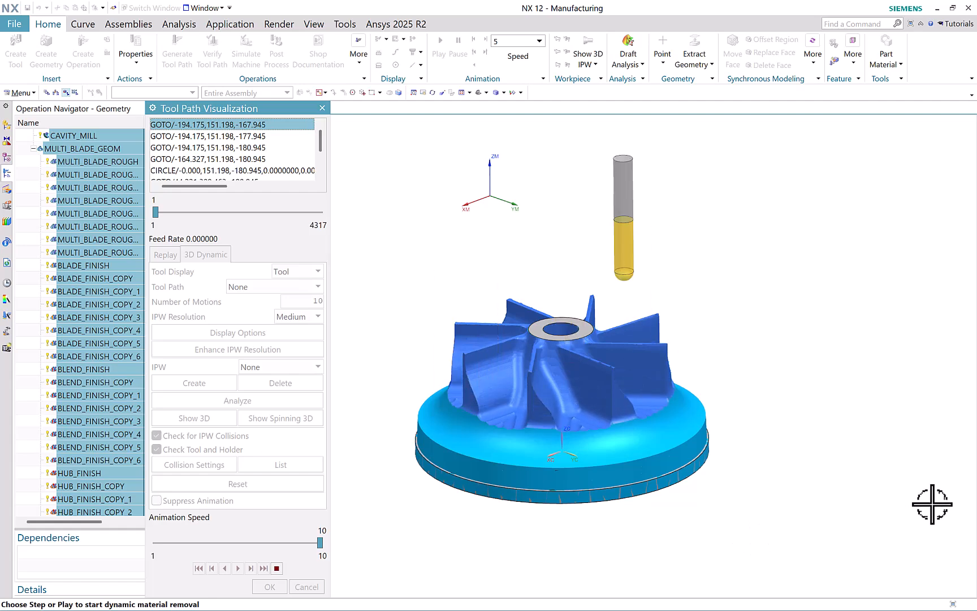
scroll(493, 529, up, 3)
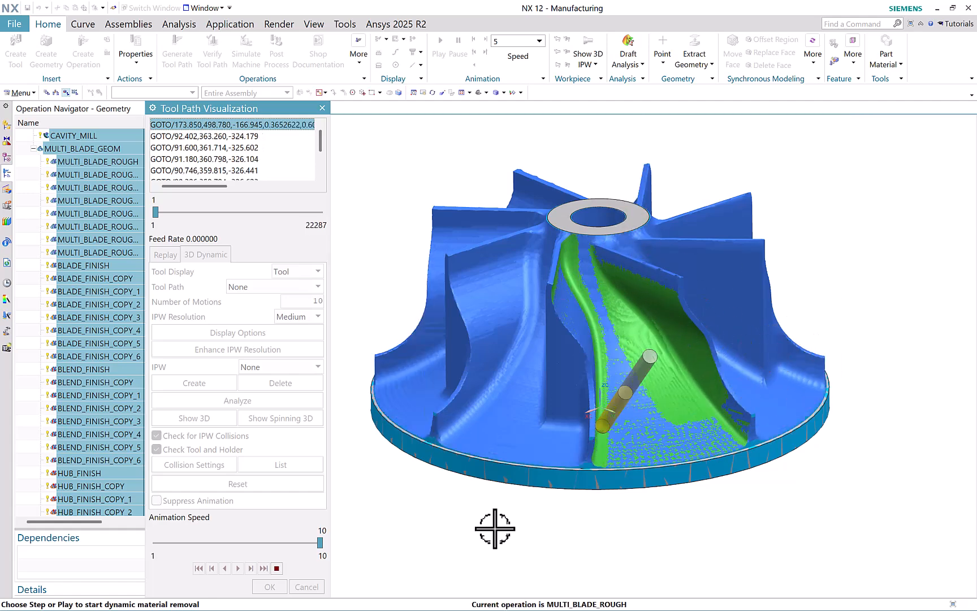
middle_drag(626, 500, 607, 471)
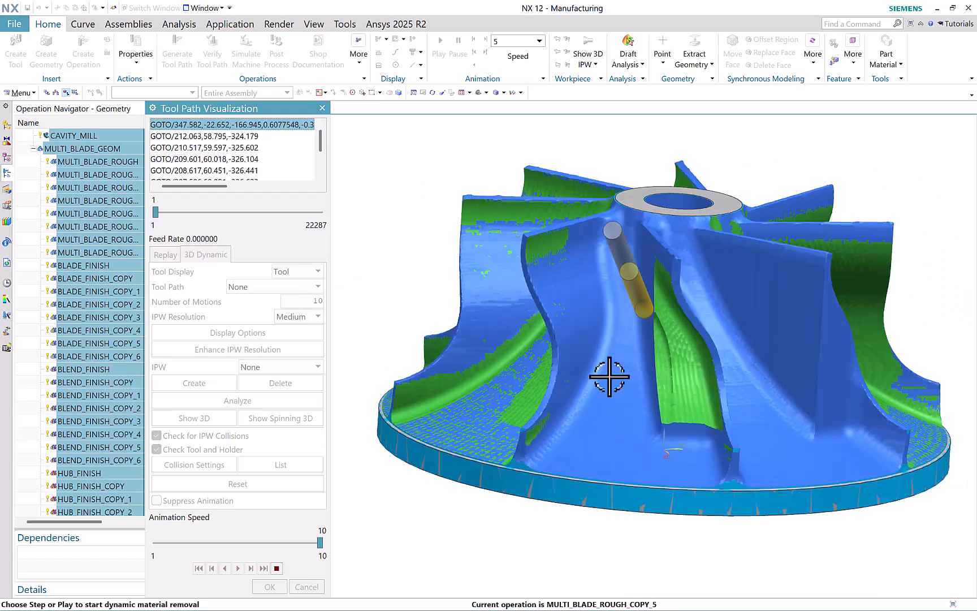
middle_drag(606, 375, 565, 383)
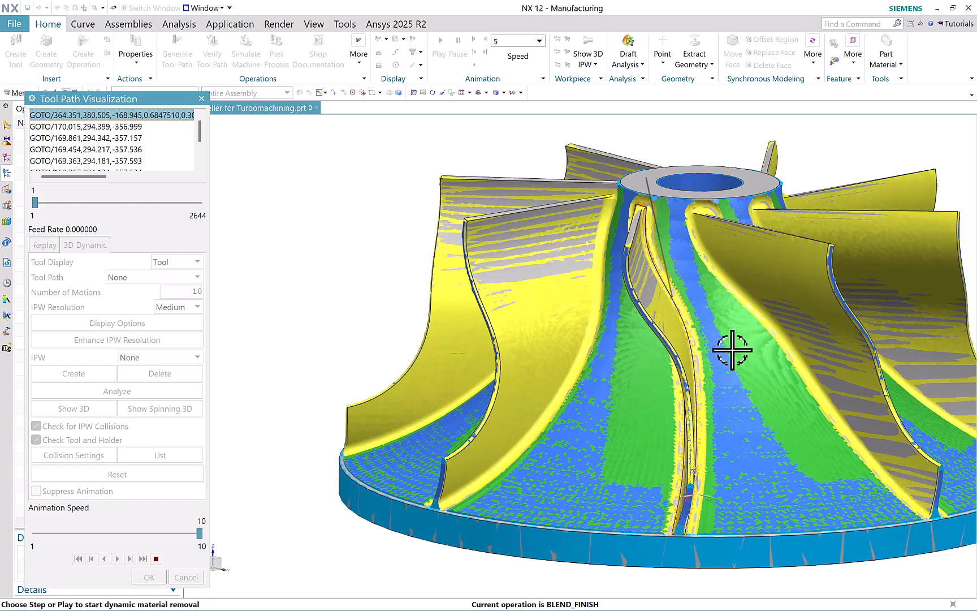
middle_drag(732, 349, 686, 398)
scroll(686, 398, up, 2)
scroll(558, 336, down, 3)
middle_drag(558, 336, 681, 309)
scroll(672, 329, up, 1)
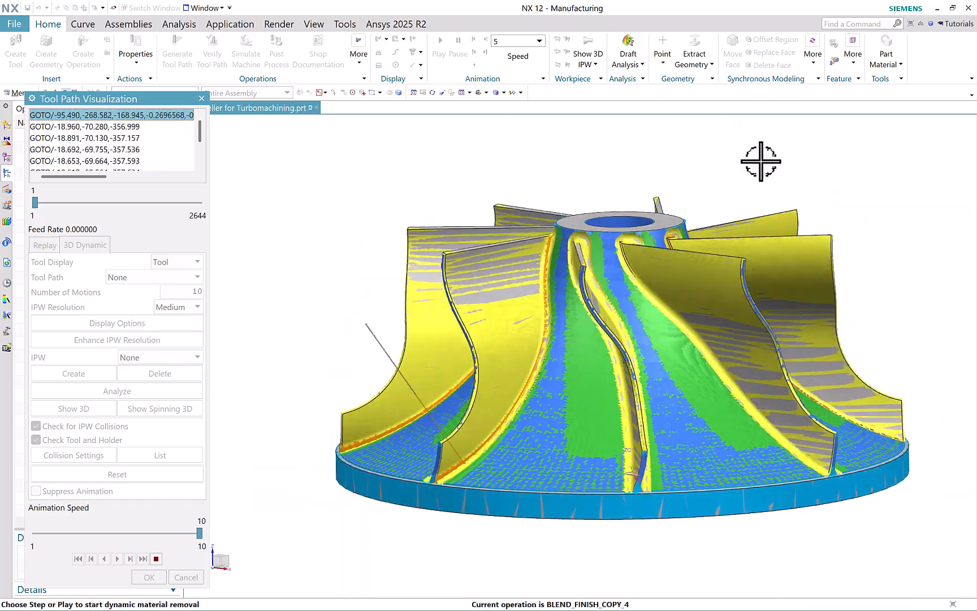
middle_drag(761, 161, 717, 182)
middle_drag(661, 340, 774, 365)
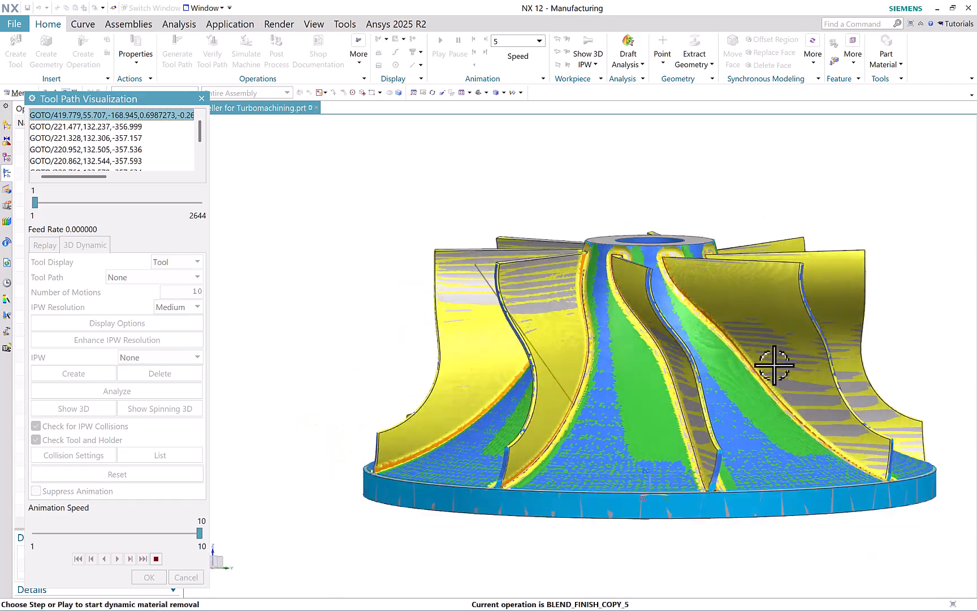
middle_drag(749, 314, 820, 327)
middle_drag(622, 254, 902, 355)
middle_drag(652, 355, 563, 385)
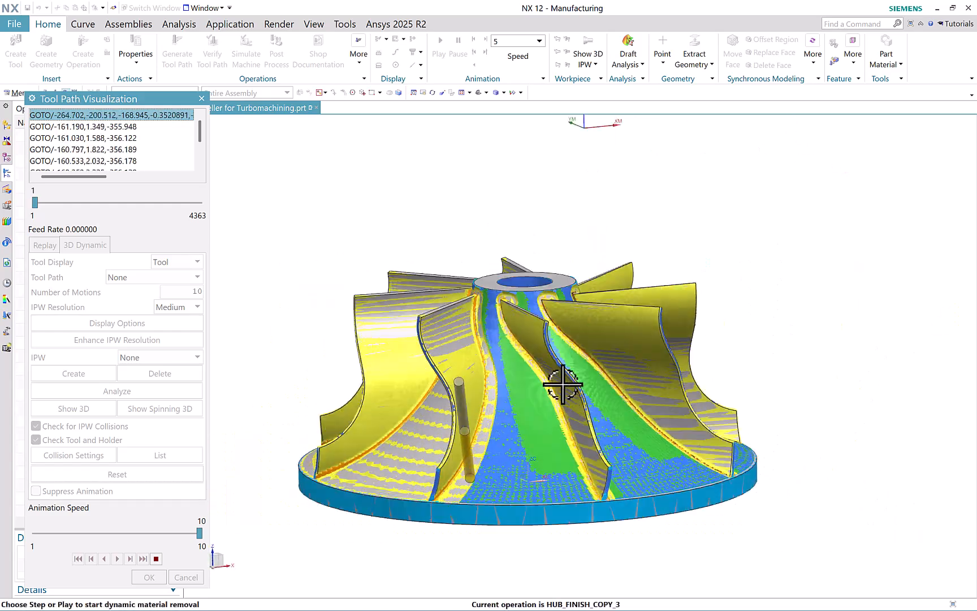
middle_drag(541, 476, 704, 474)
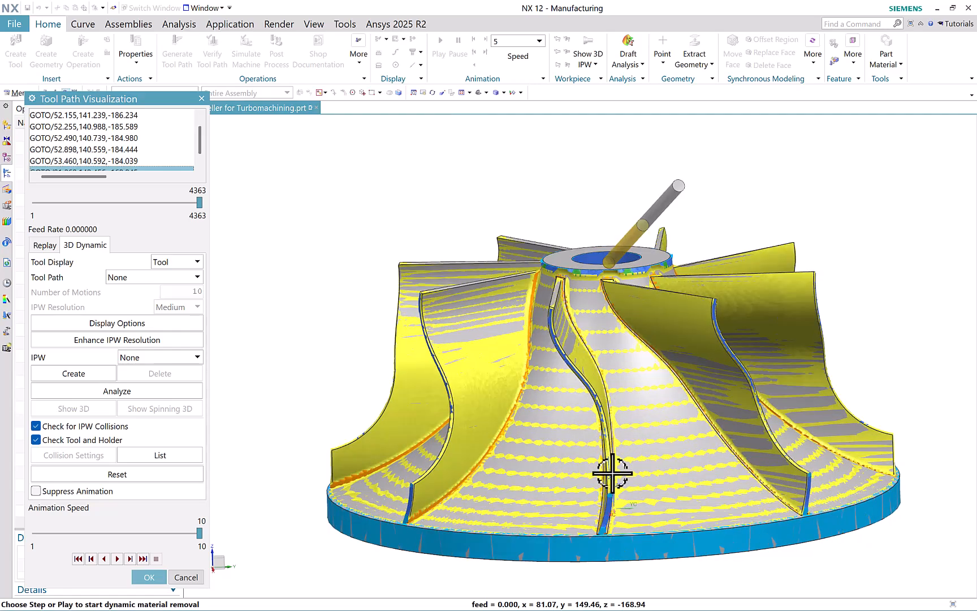
middle_drag(617, 471, 627, 453)
scroll(624, 388, down, 4)
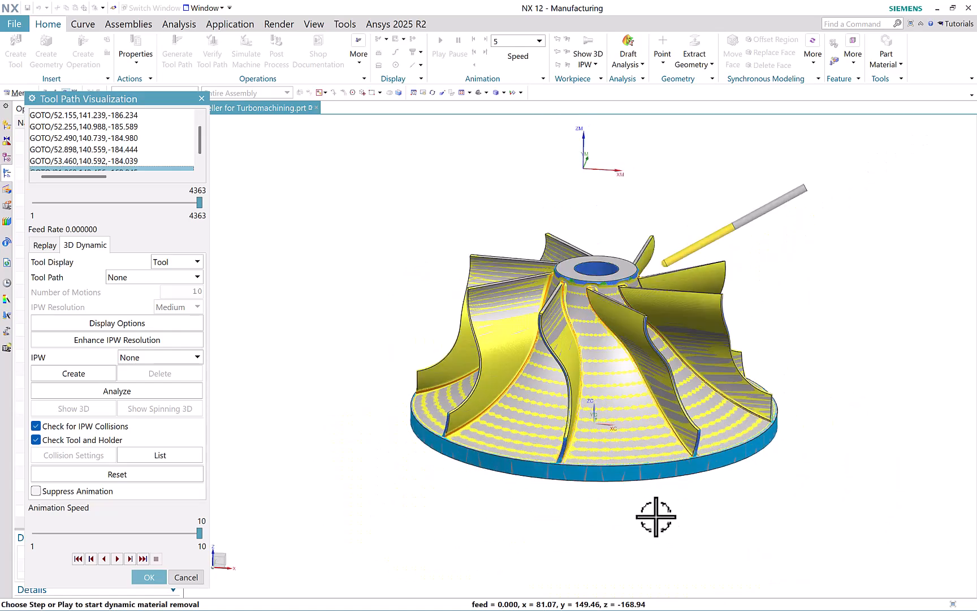